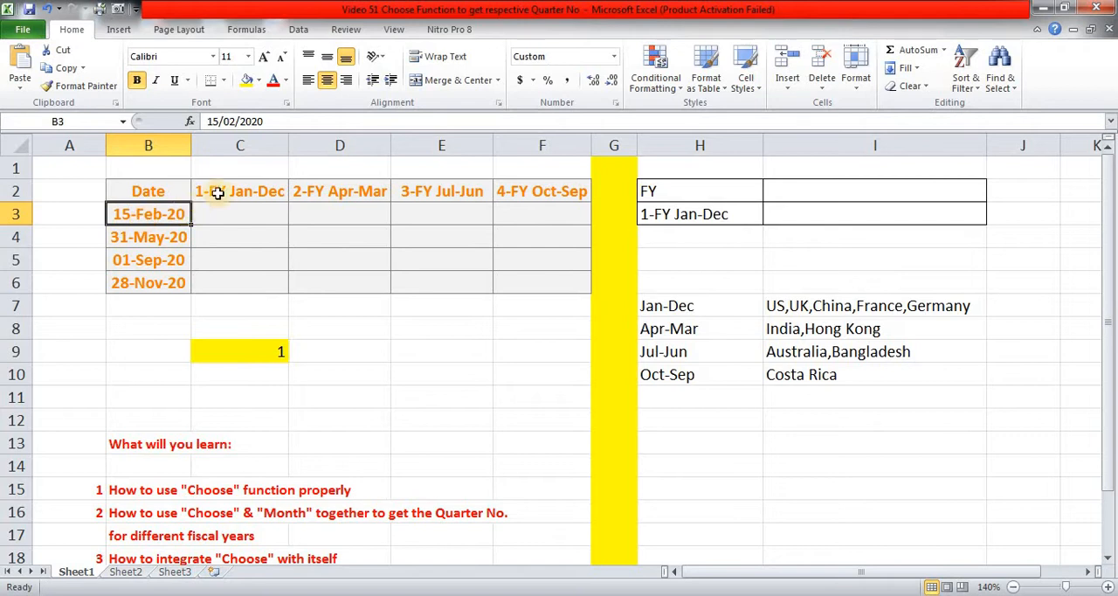
# Review the date and fiscal-year table in B2:F6 and the list of learning points below it.
pyautogui.click(235, 188)
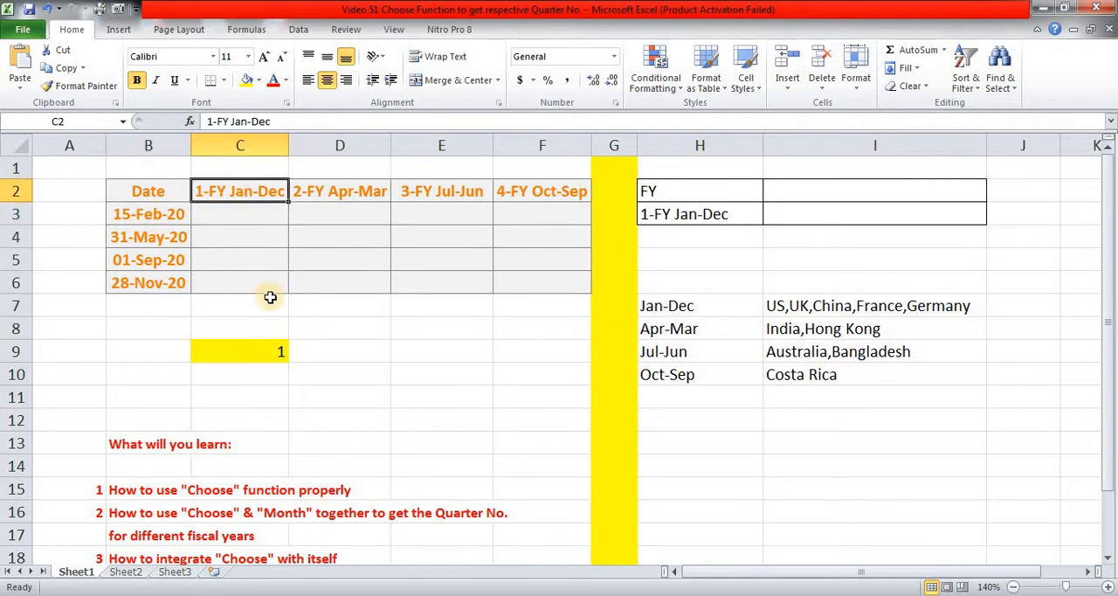
pyautogui.click(220, 400)
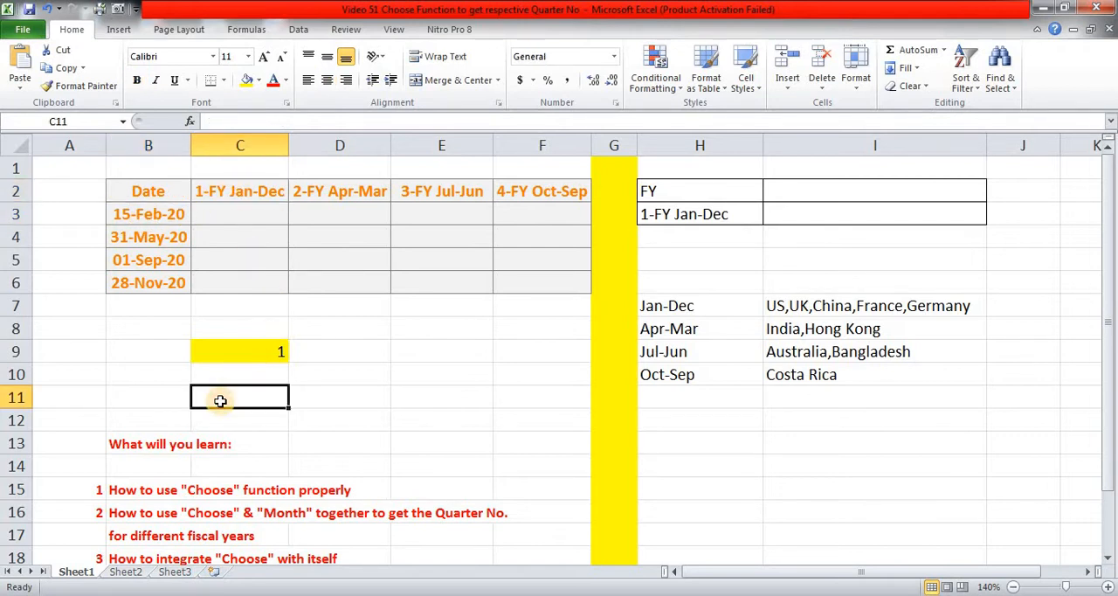
pyautogui.scroll(-1, 220, 400)
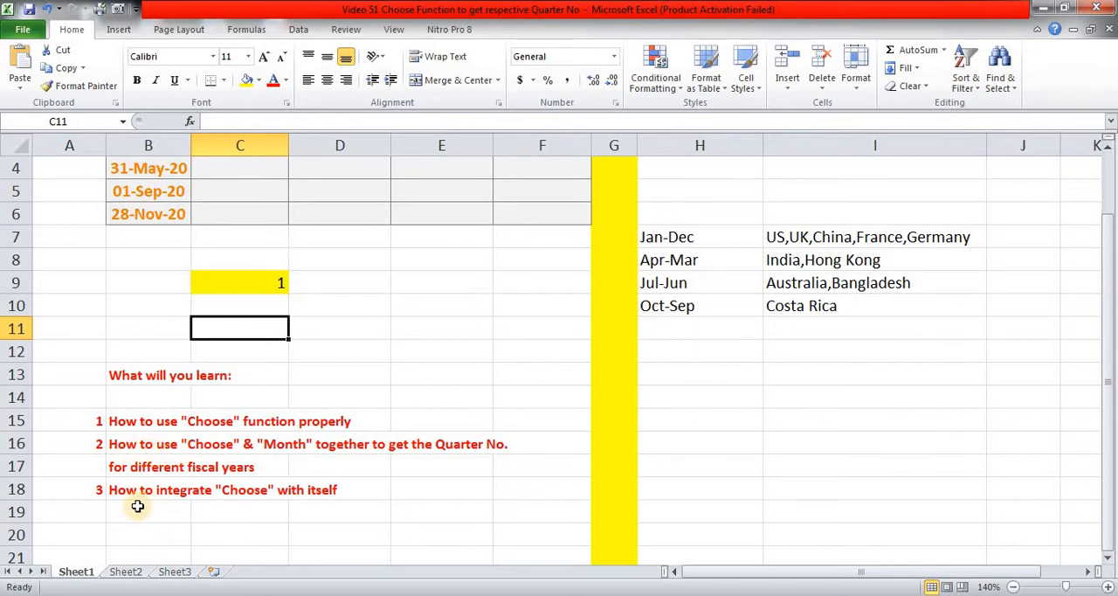
pyautogui.scroll(1, 370, 389)
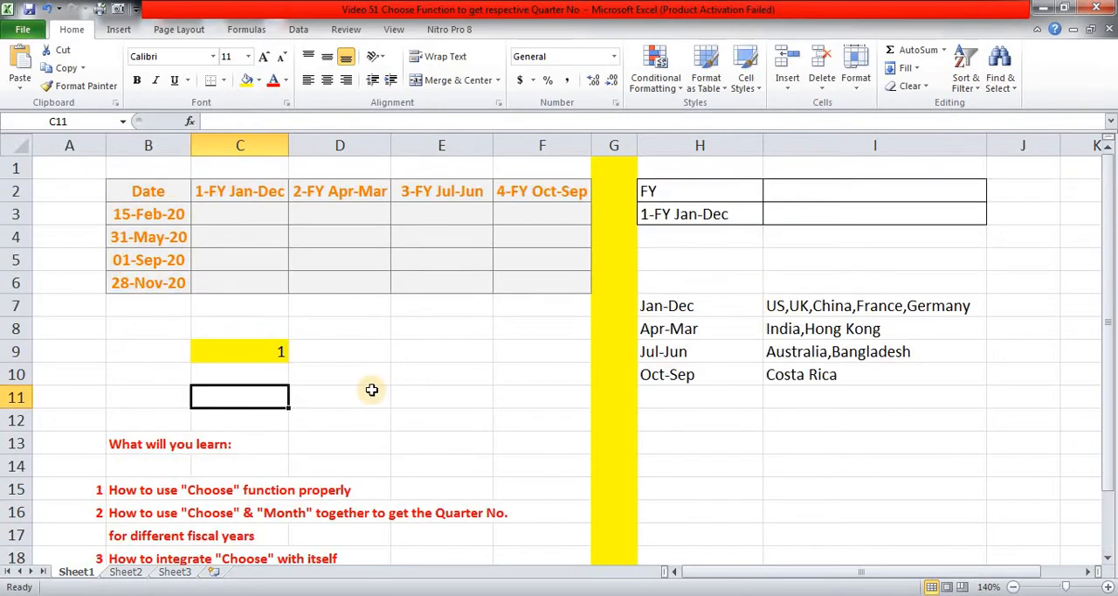
pyautogui.click(158, 239)
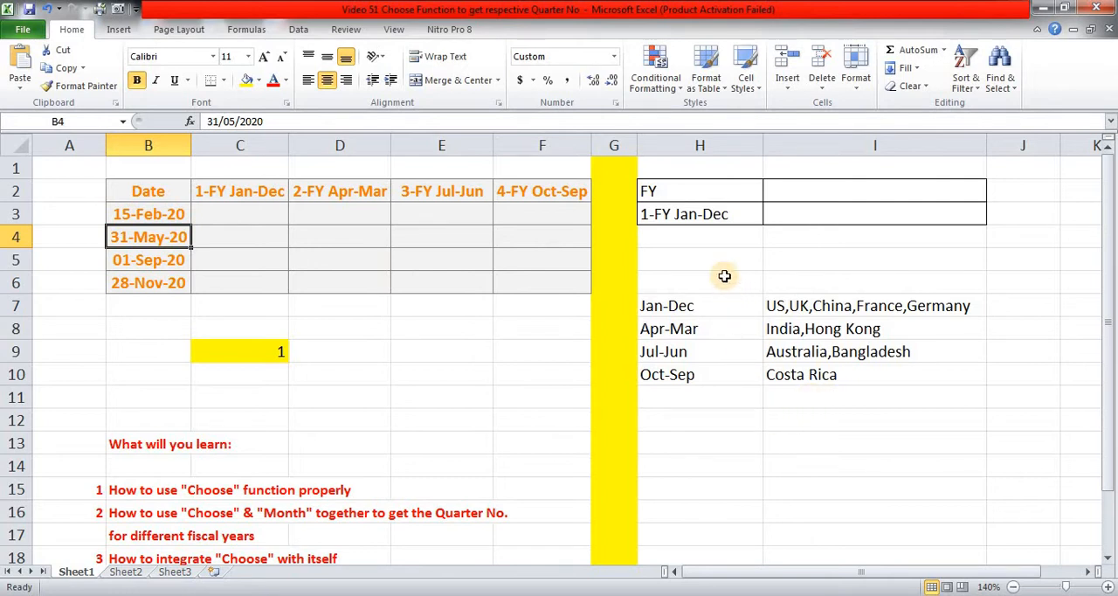
# Examine the Jan-Dec and Apr-Mar fiscal years and the countries listed against them in H7:I10.
pyautogui.click(707, 302)
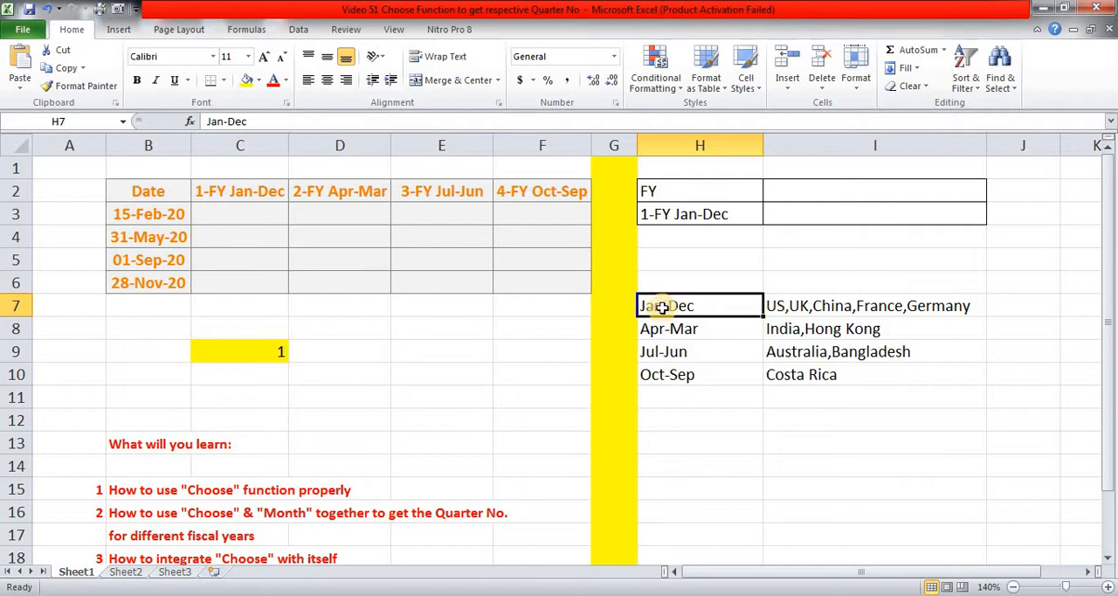
pyautogui.click(810, 303)
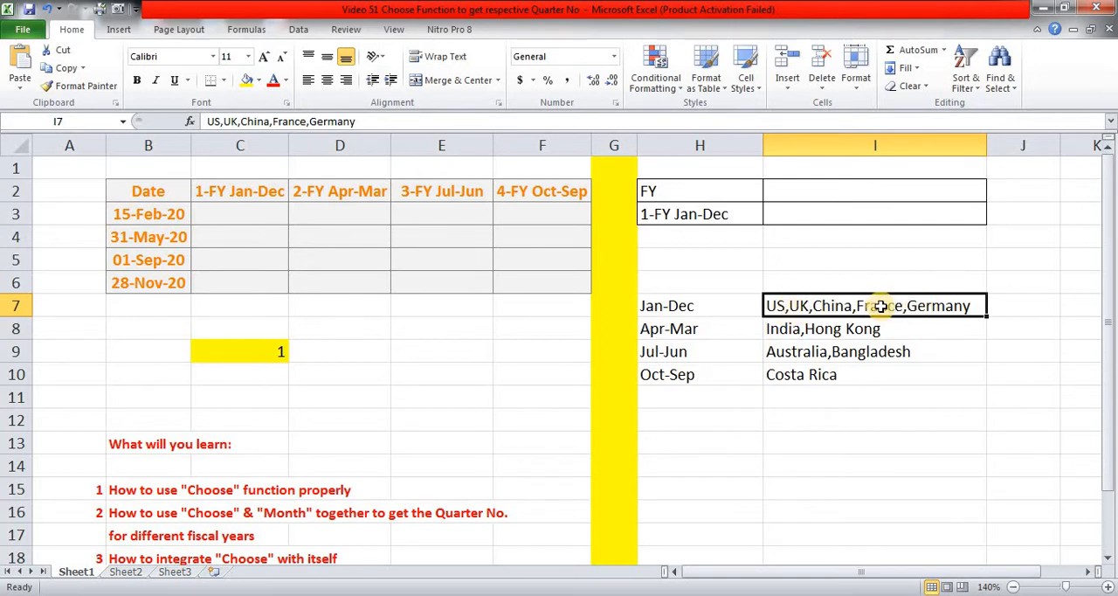
pyautogui.moveTo(880, 305); pyautogui.dragTo(880, 377)
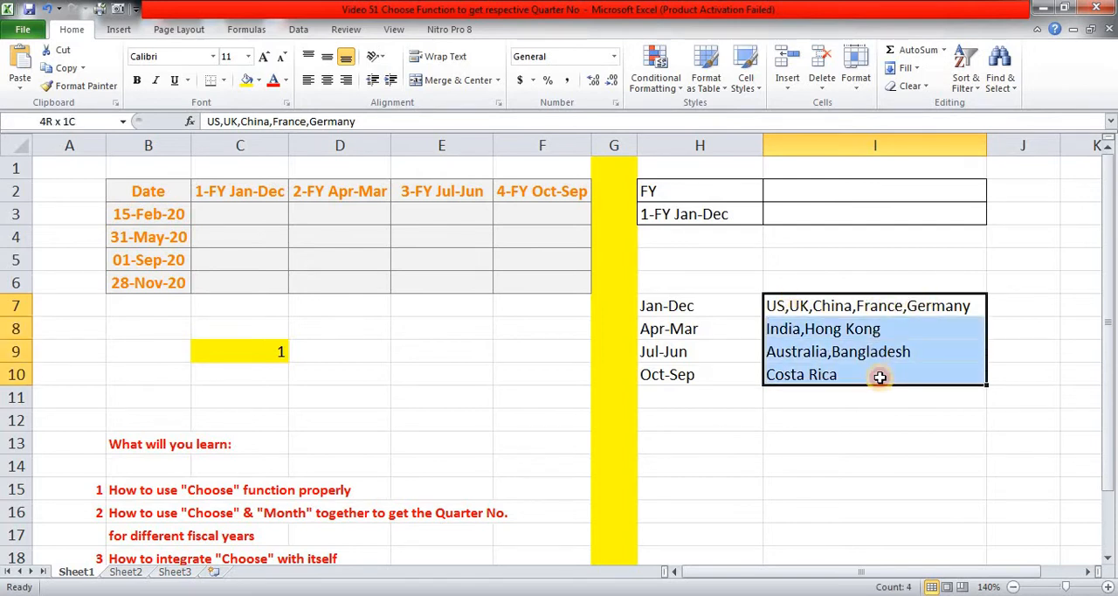
pyautogui.click(871, 263)
pyautogui.click(861, 302)
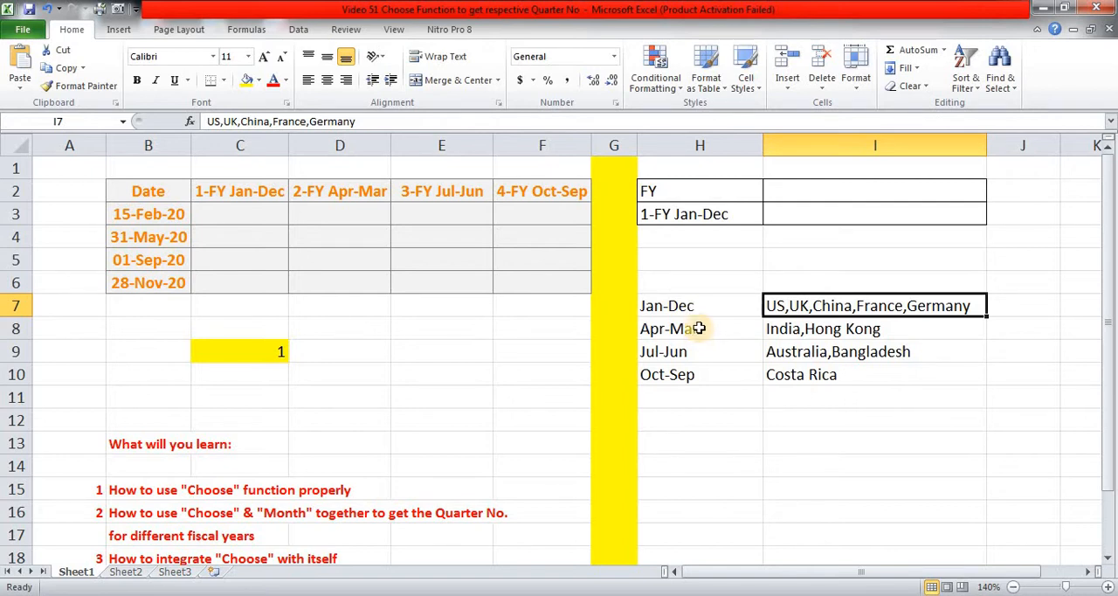
pyautogui.click(699, 328)
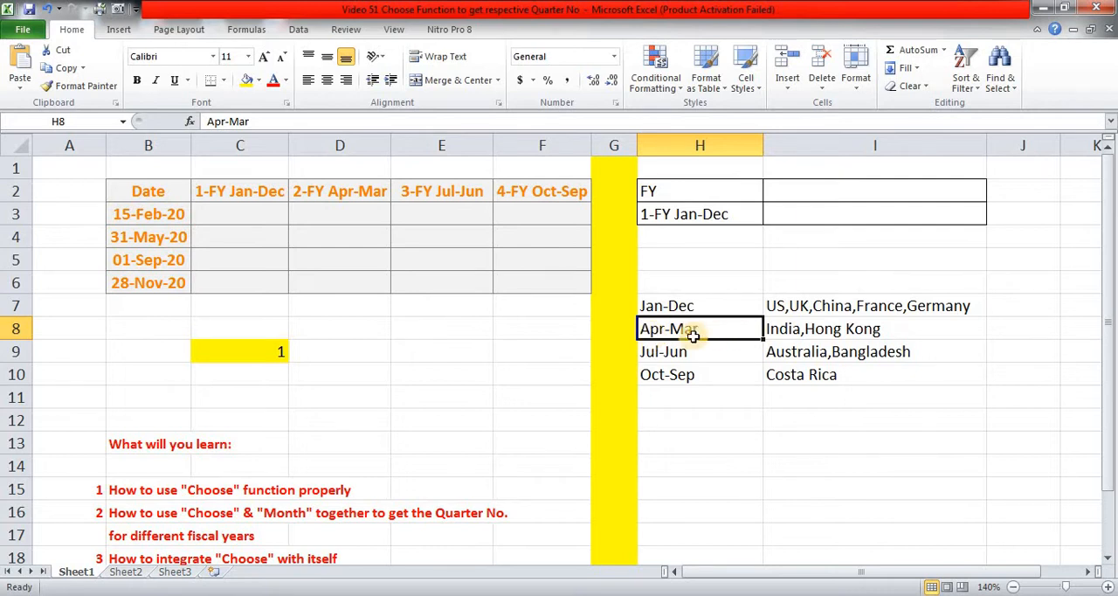
pyautogui.click(776, 326)
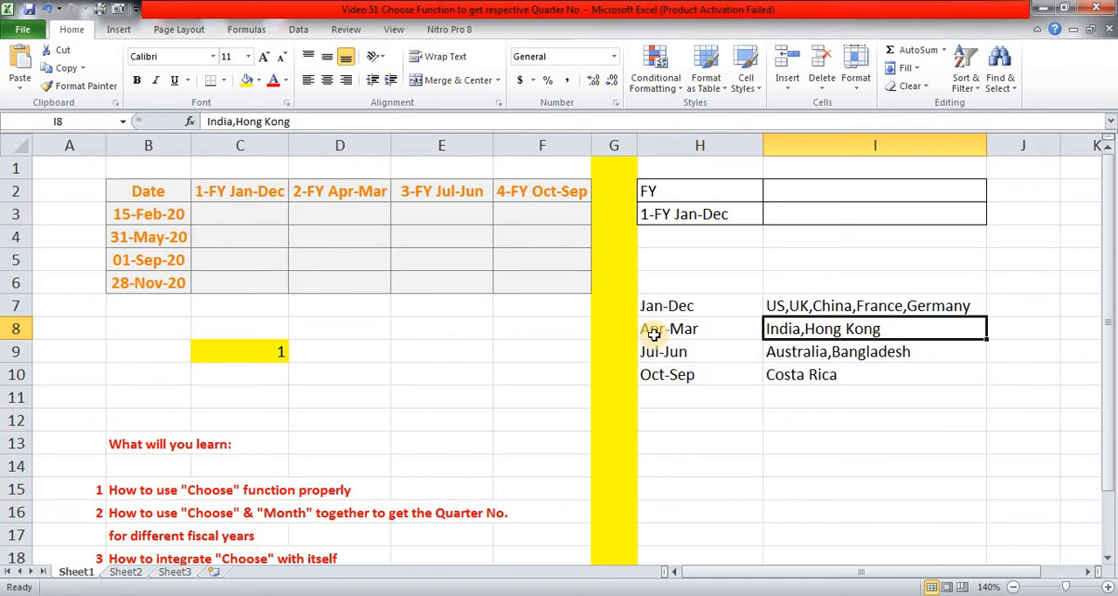
pyautogui.click(878, 280)
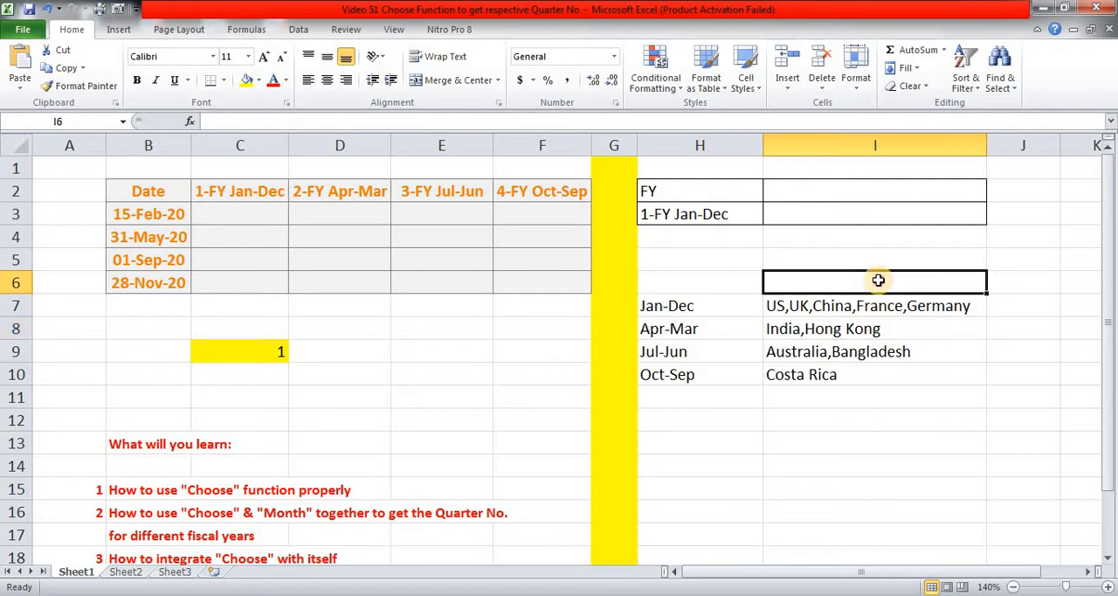
pyautogui.click(868, 332)
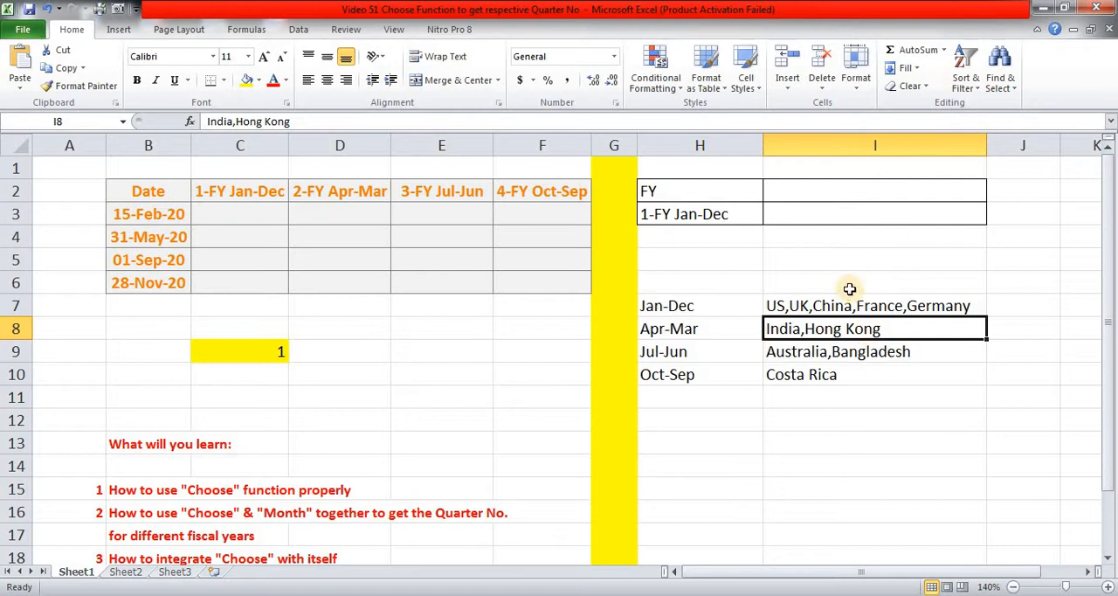
pyautogui.click(849, 302)
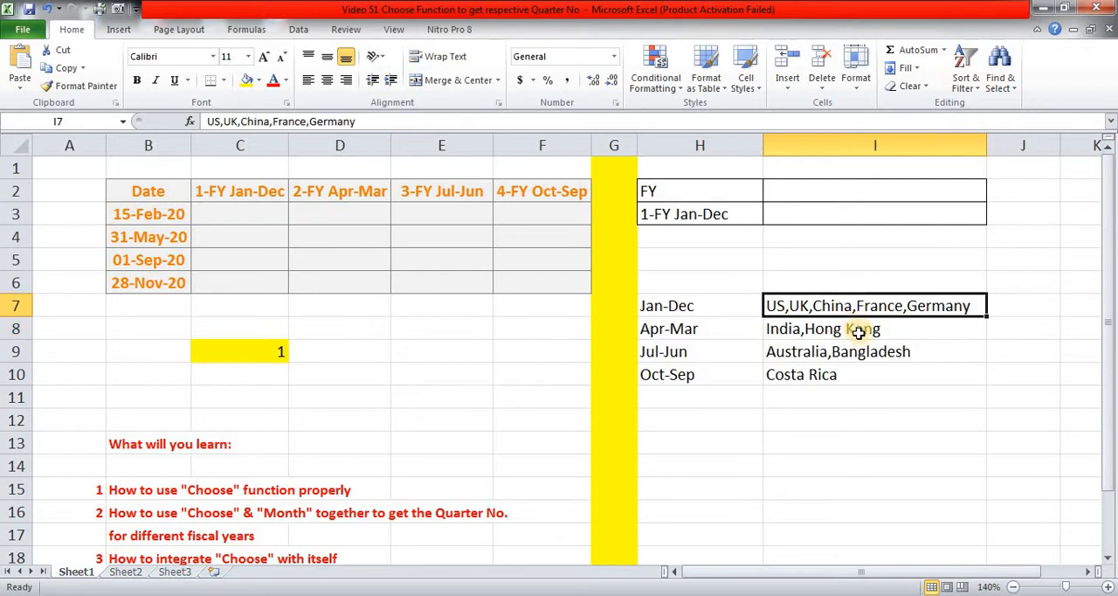
pyautogui.click(859, 328)
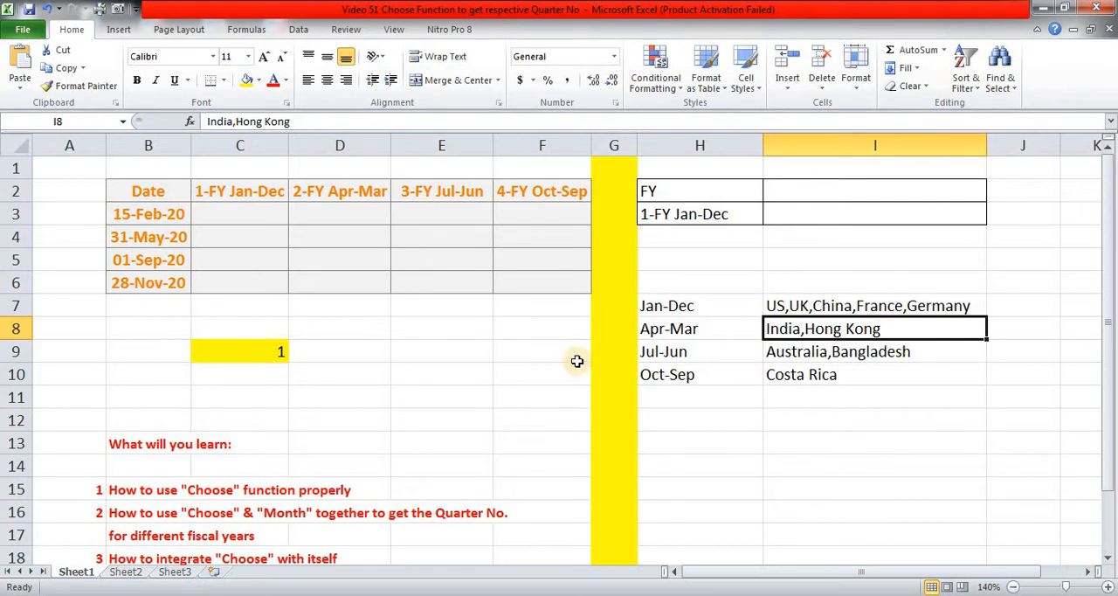
# Compare the four fiscal-year periods listed in H7:H10, including Jul-Jun and Oct-Sep.
pyautogui.click(707, 305)
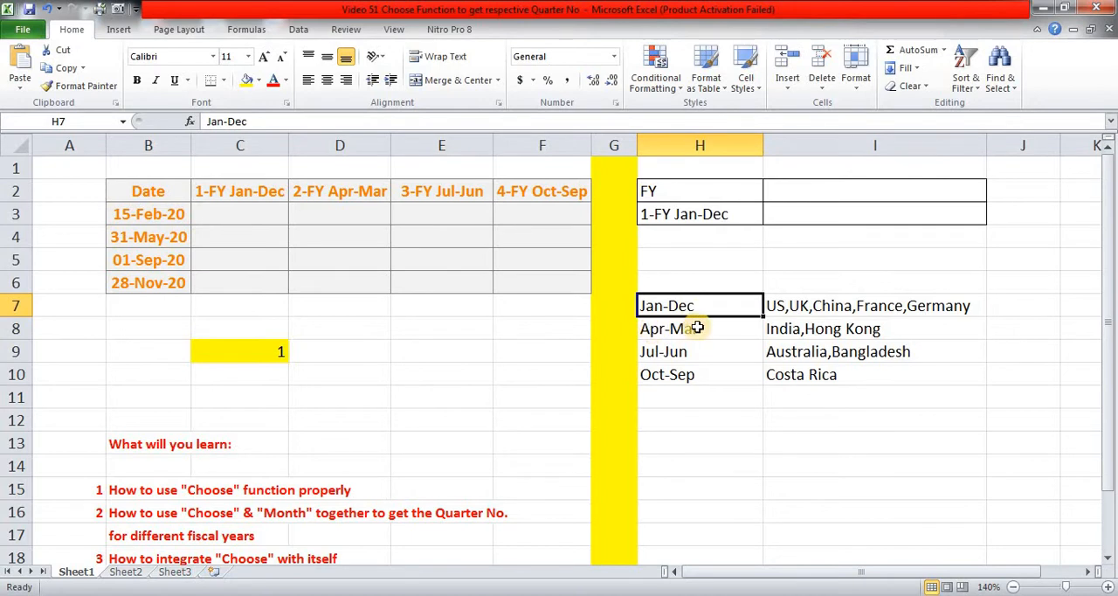
pyautogui.click(717, 357)
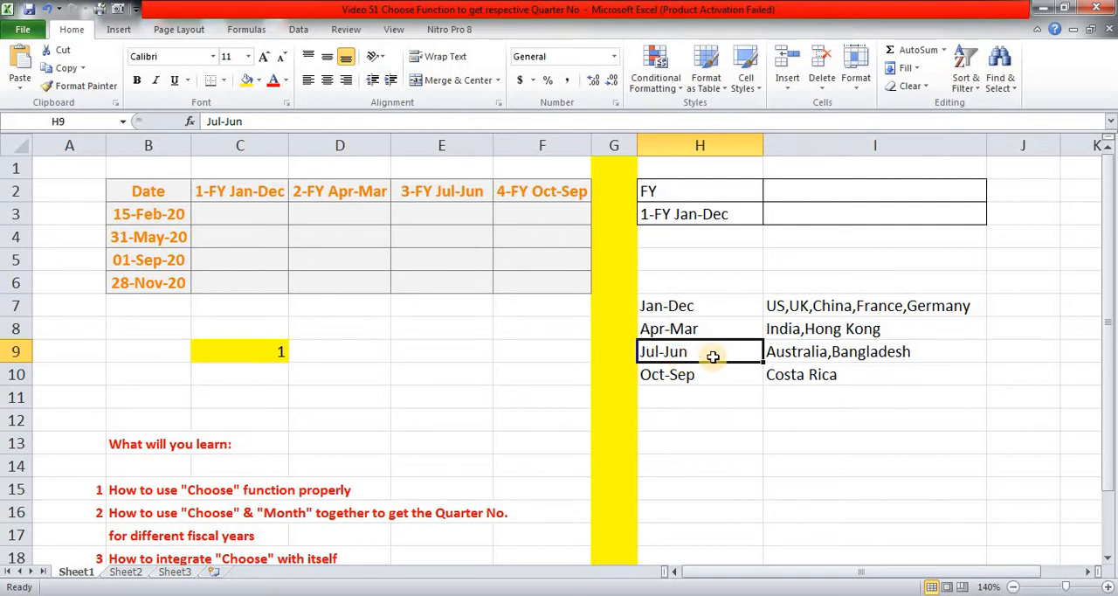
pyautogui.click(721, 374)
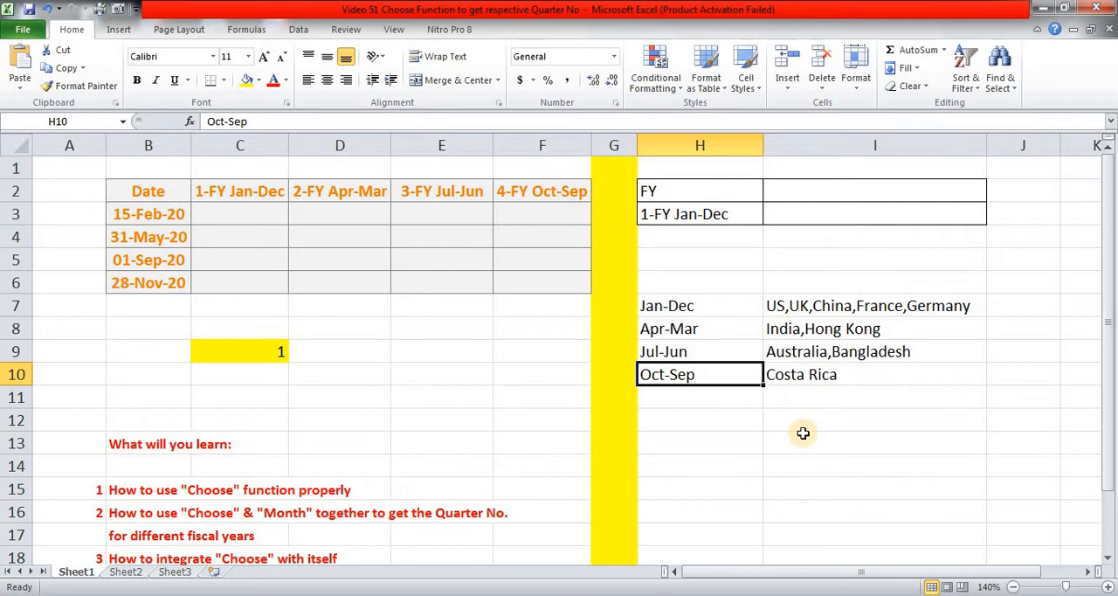
pyautogui.moveTo(706, 306); pyautogui.dragTo(706, 374)
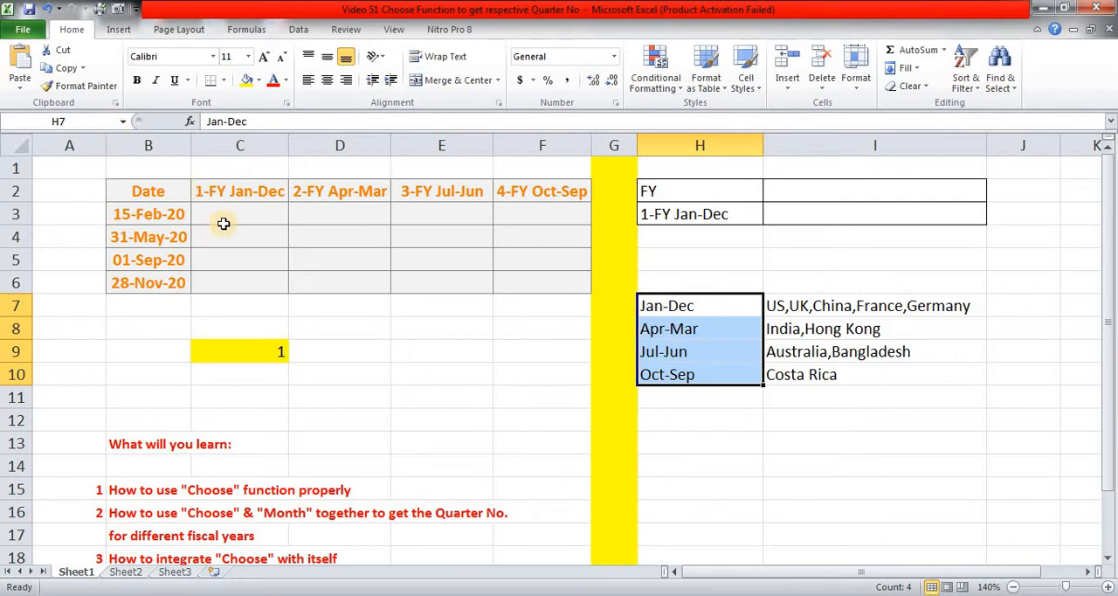
# Look at the first date and its empty quarter cell, then check the reference formulas on Sheet2 and return to Sheet1.
pyautogui.click(142, 215)
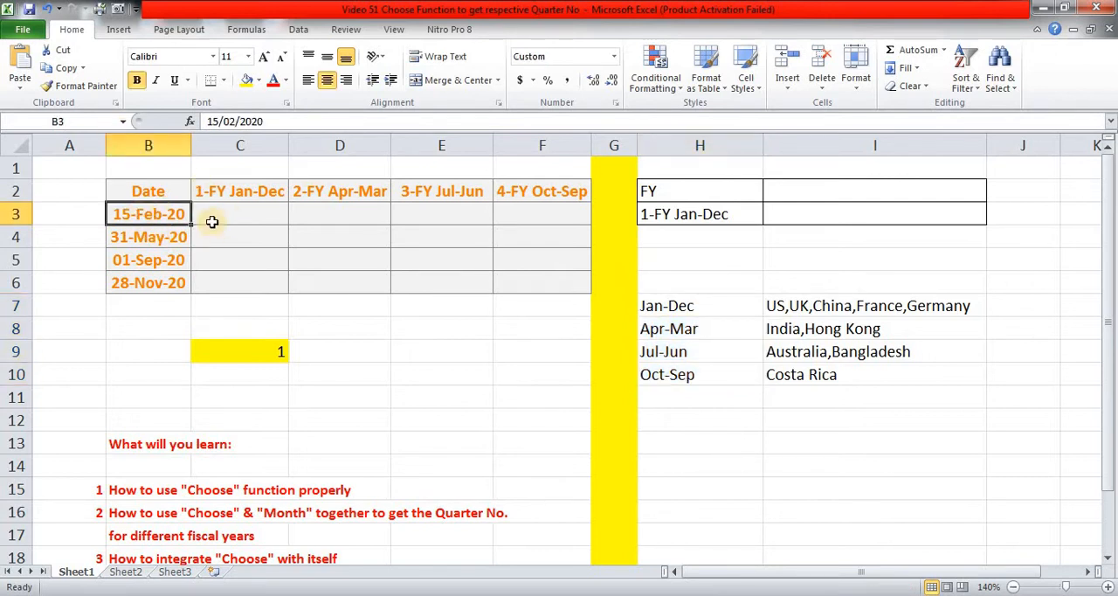
pyautogui.click(242, 222)
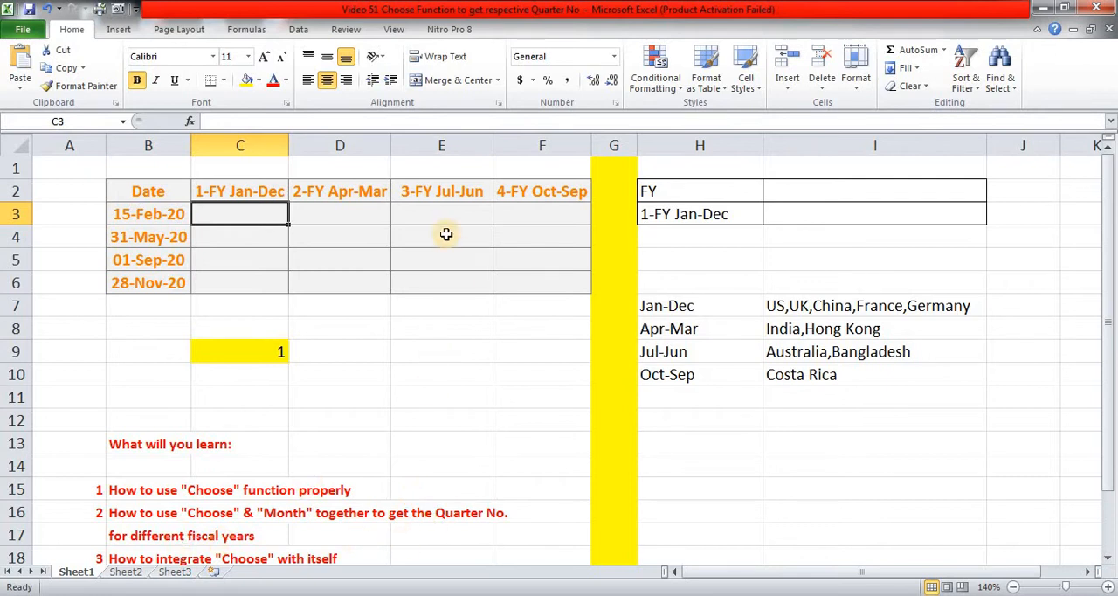
pyautogui.click(125, 572)
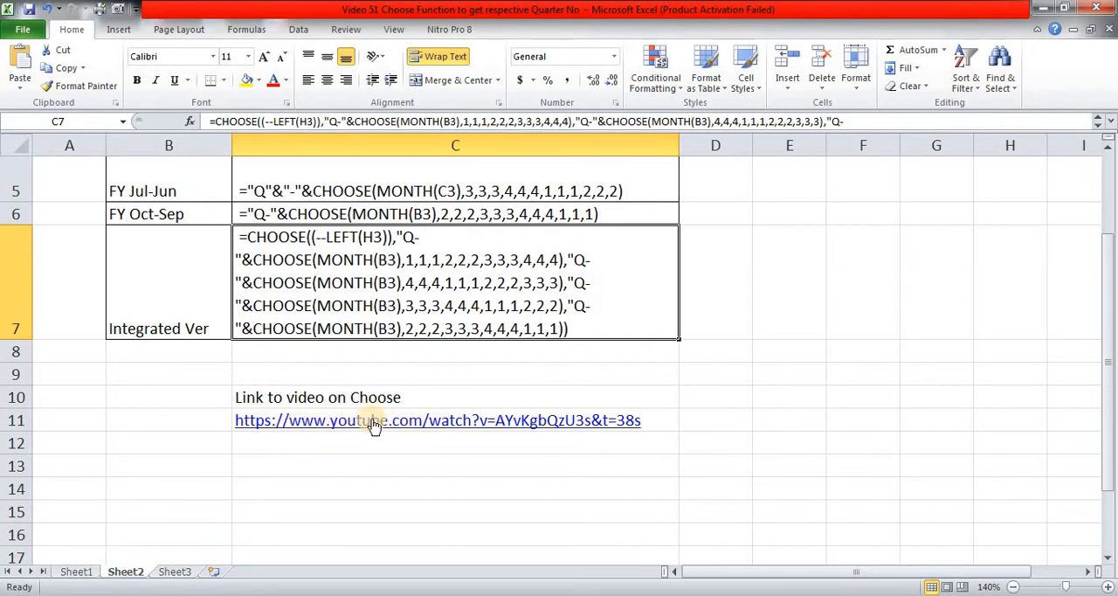
pyautogui.click(75, 572)
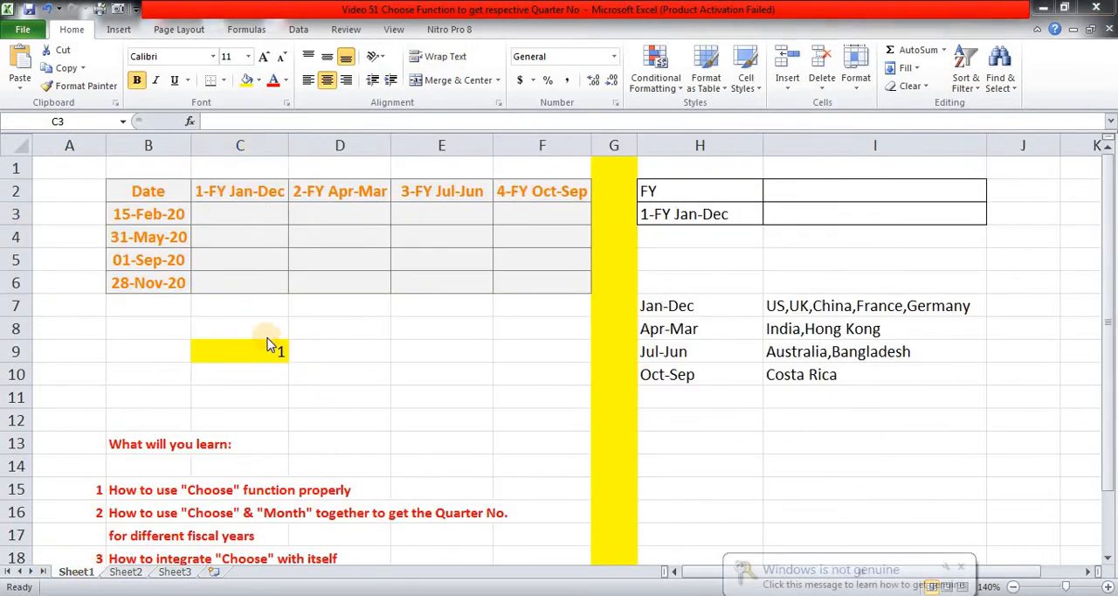
pyautogui.click(961, 566)
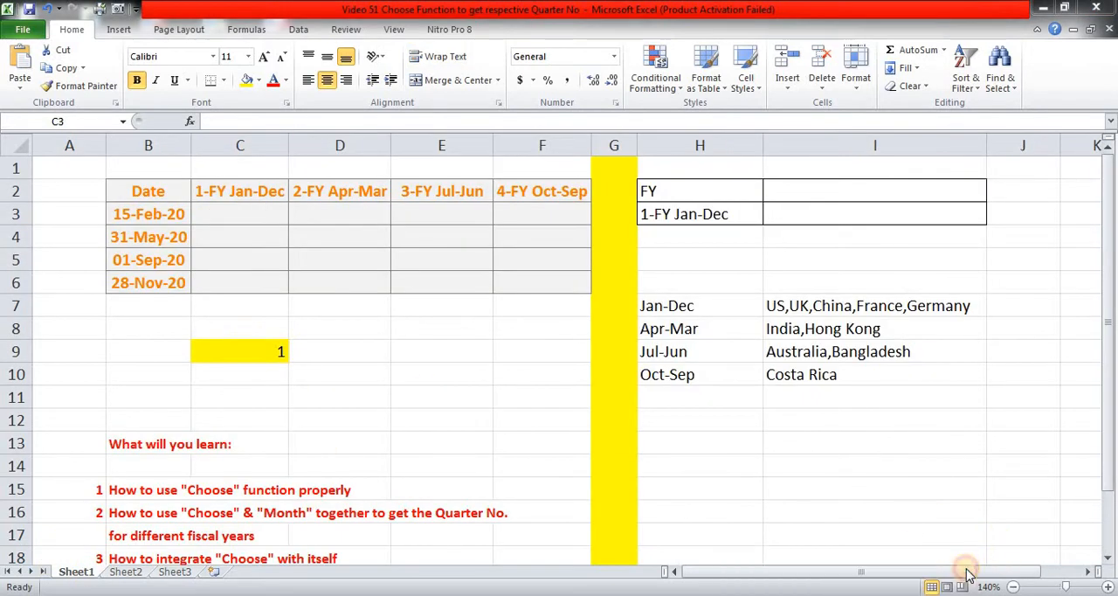
# Start a CHOOSE formula in C10 that uses the yellow cell C9 as its index number.
pyautogui.click(236, 348)
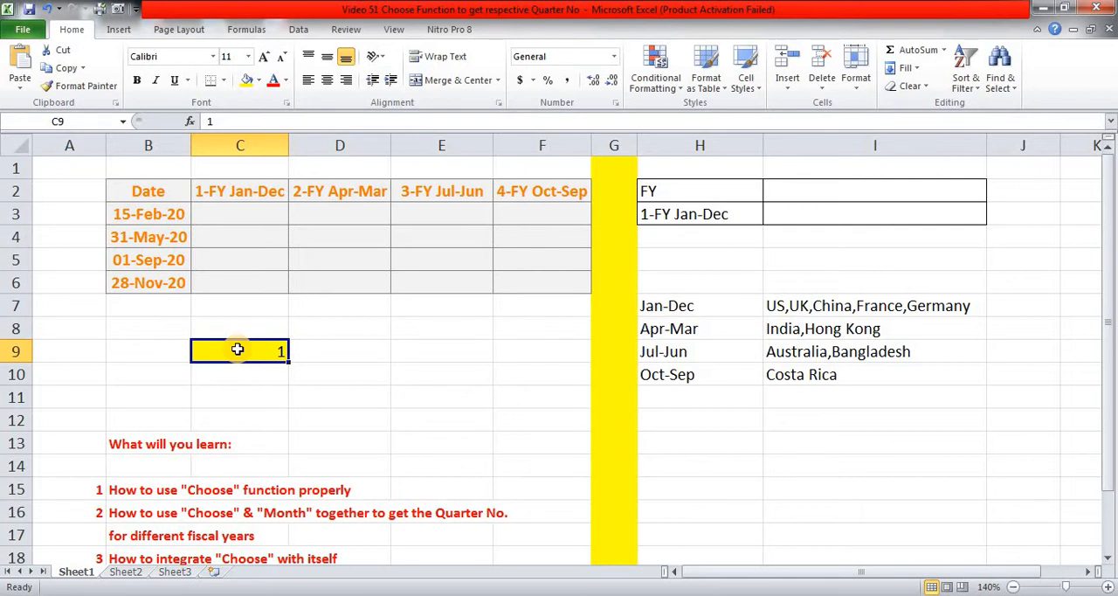
pyautogui.press('Return')
pyautogui.click(237, 350)
pyautogui.click(250, 369)
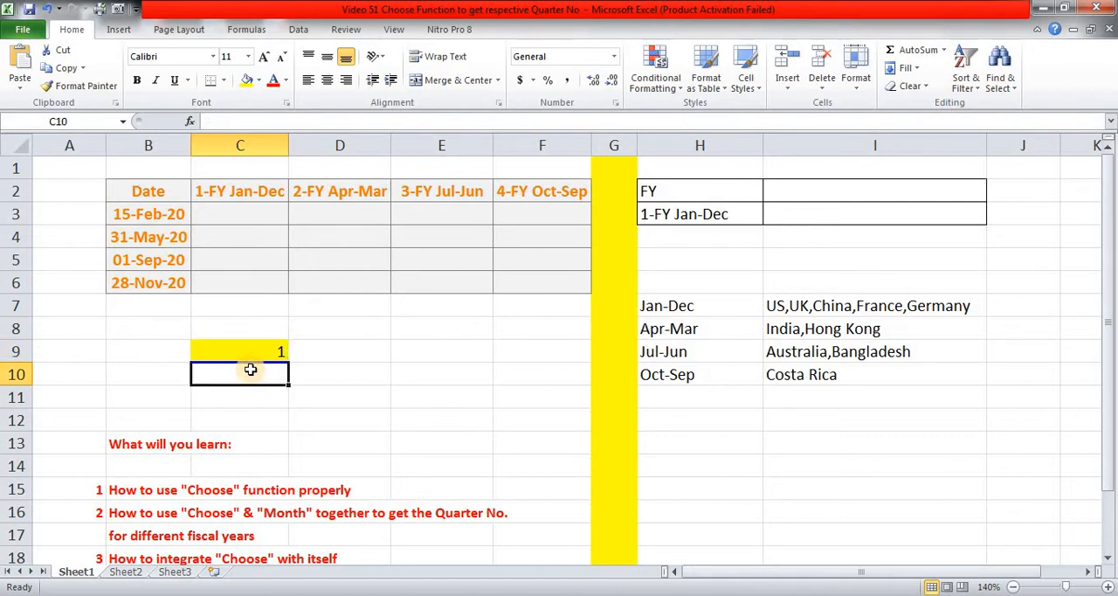
pyautogui.write('=')
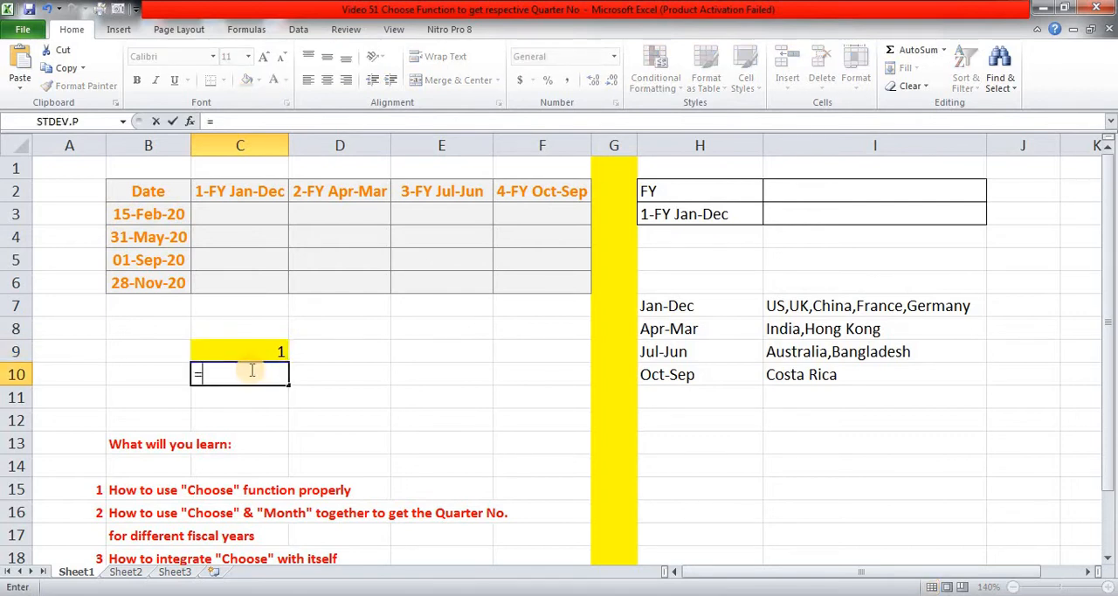
pyautogui.write('choos')
pyautogui.press('Tab')
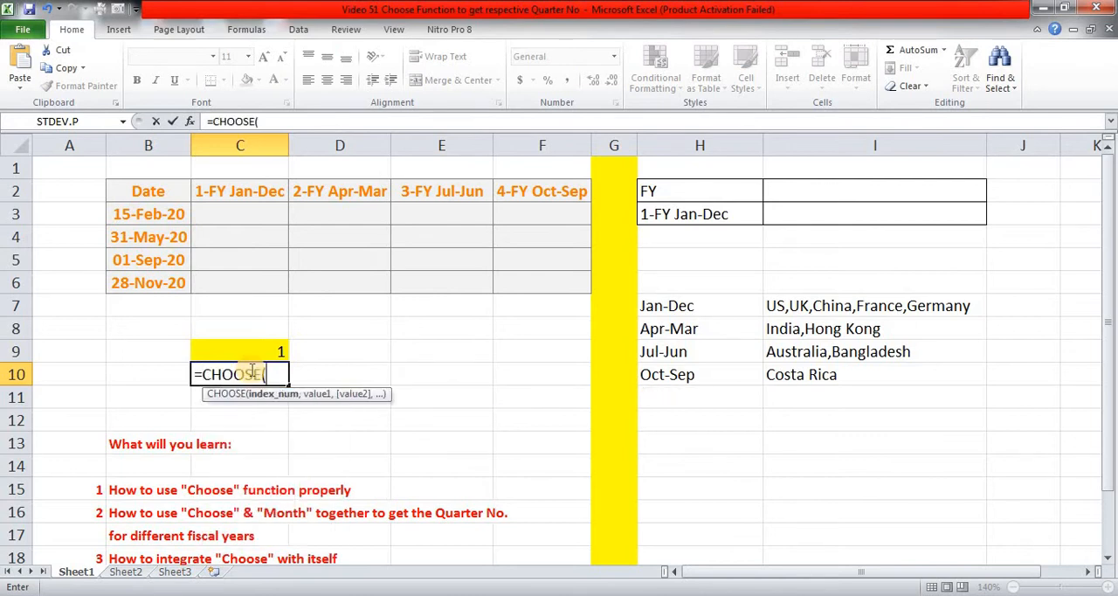
pyautogui.press('Up')
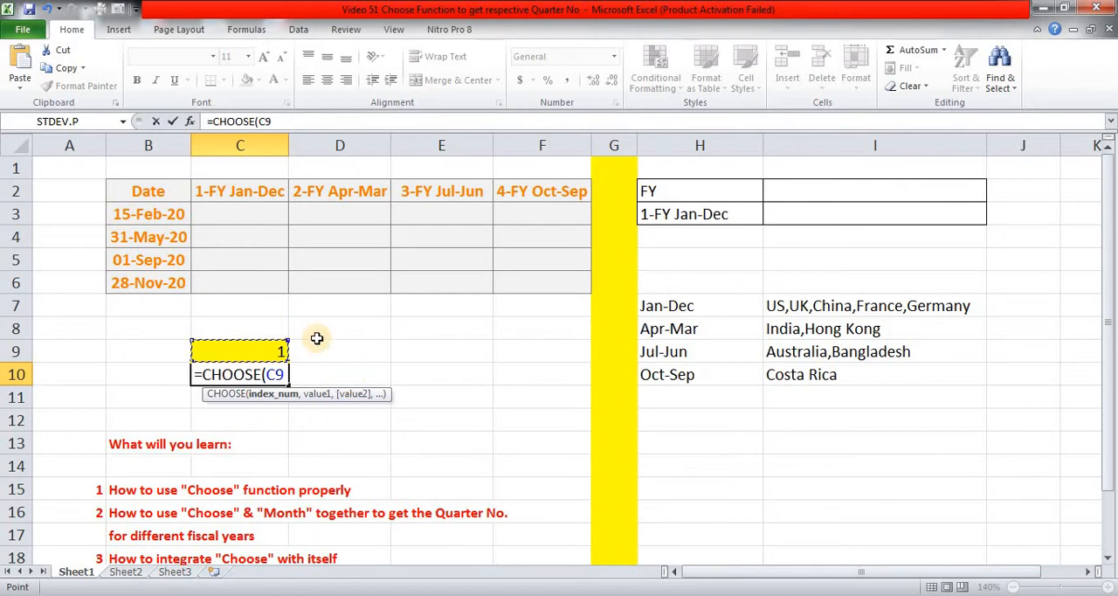
pyautogui.write(',')
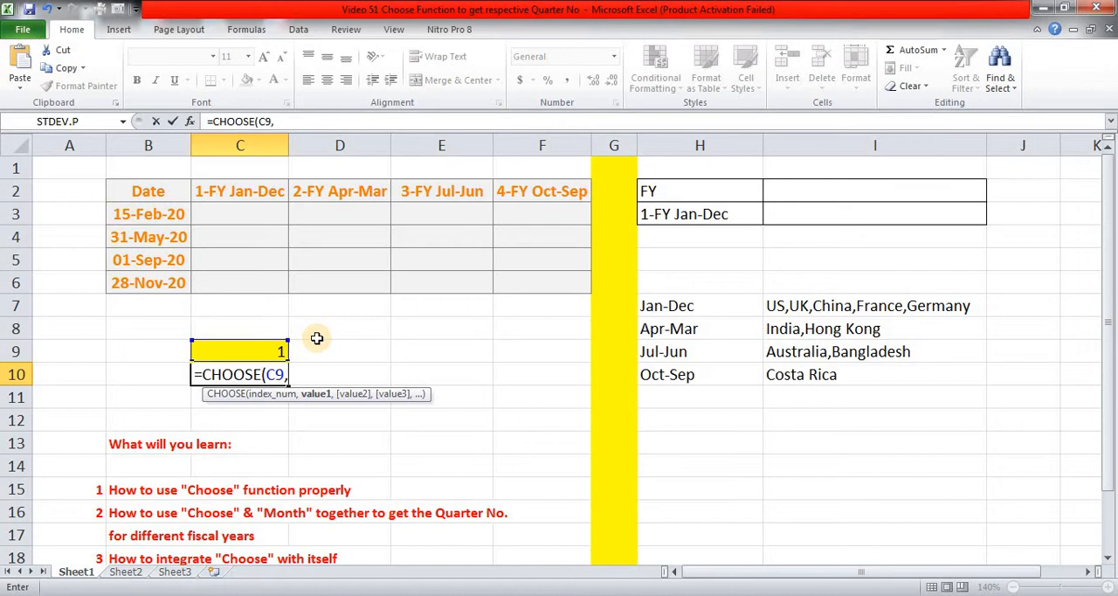
pyautogui.write('"SAch')
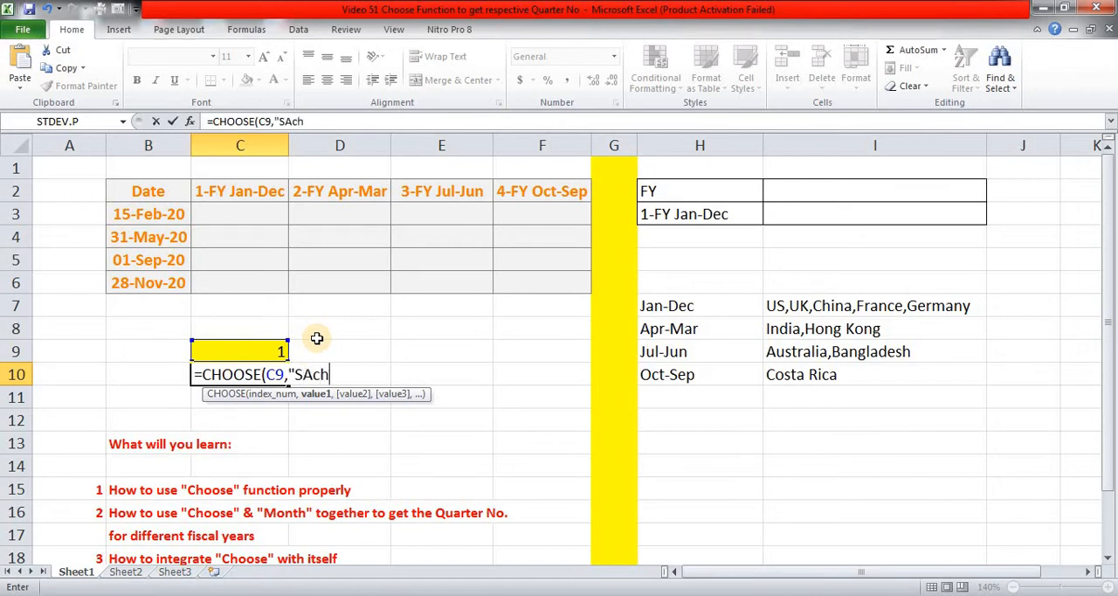
# Enter a person's first name in quotation marks as the first value of the CHOOSE formula.
pyautogui.press('BackSpace')
pyautogui.press('BackSpace')
pyautogui.press('BackSpace')
pyautogui.write('achin",')
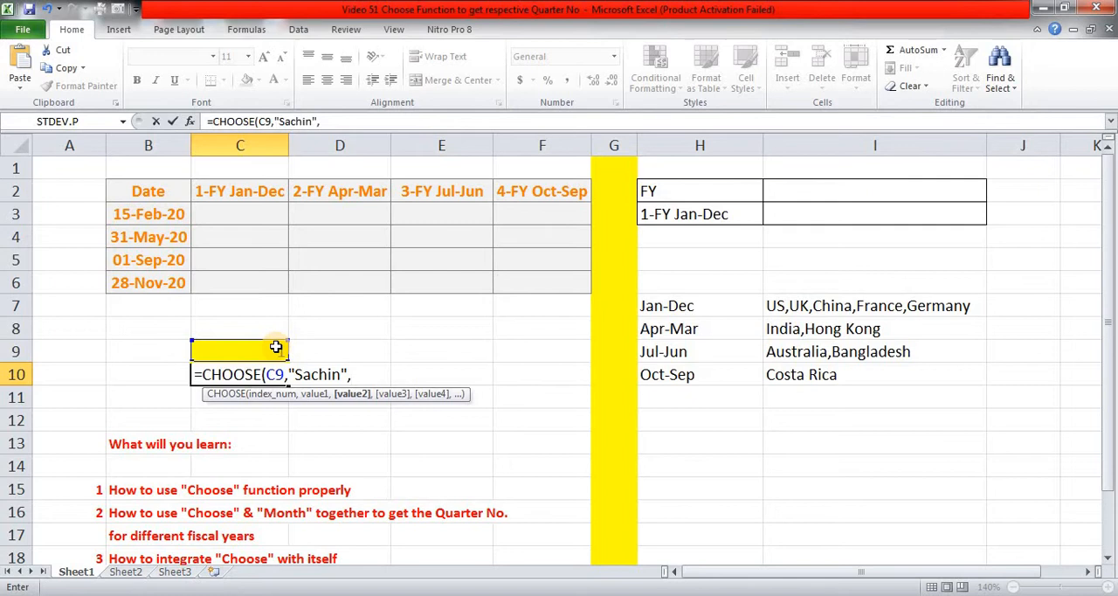
pyautogui.write('1569,')
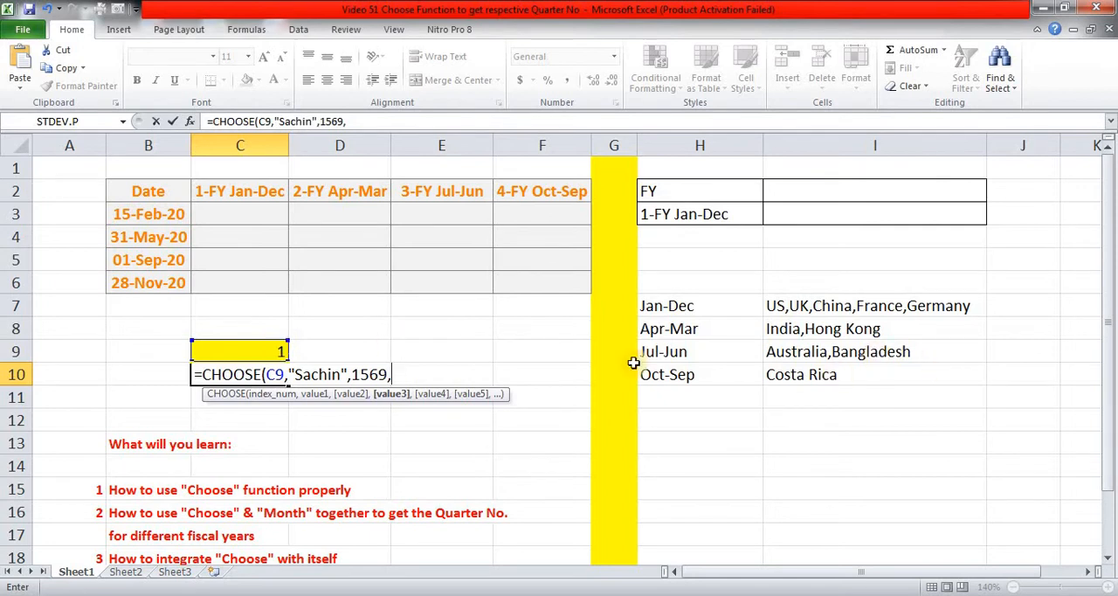
pyautogui.write('1')
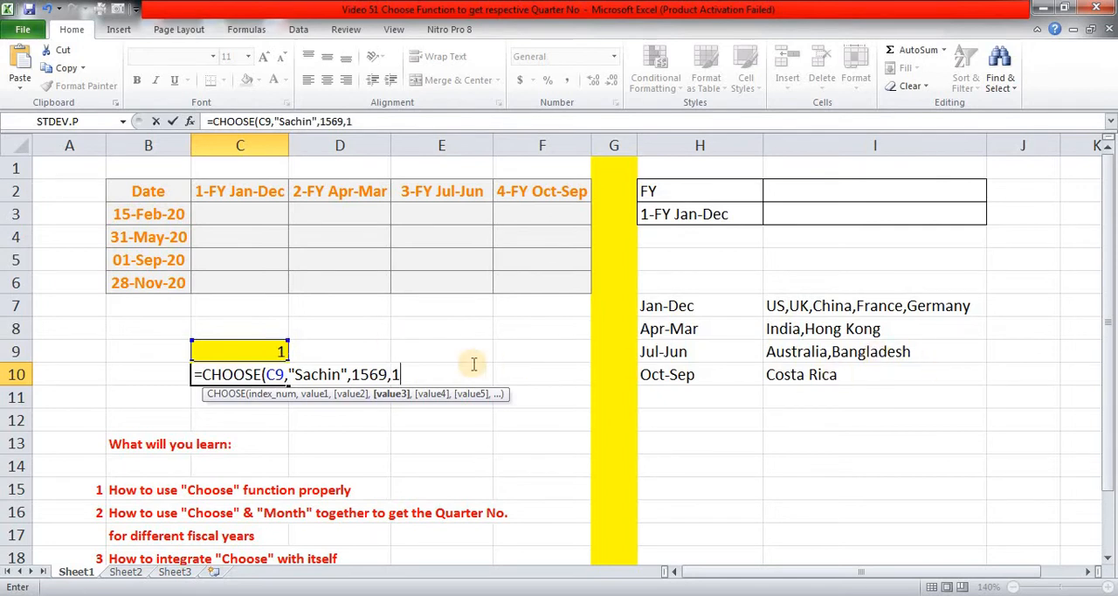
pyautogui.write('00+200+300,')
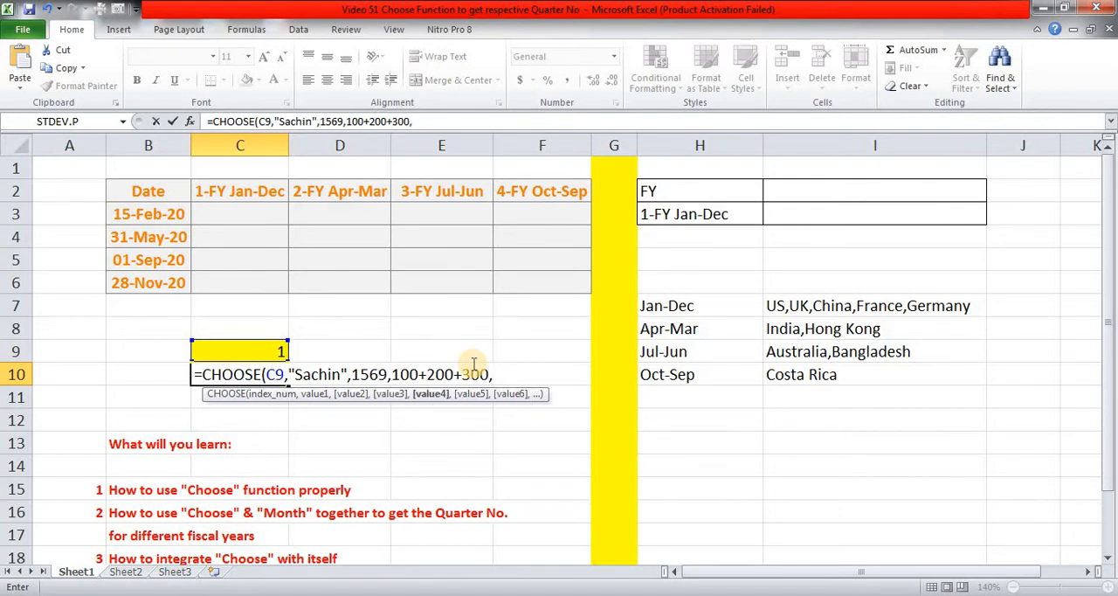
pyautogui.write('"@",')
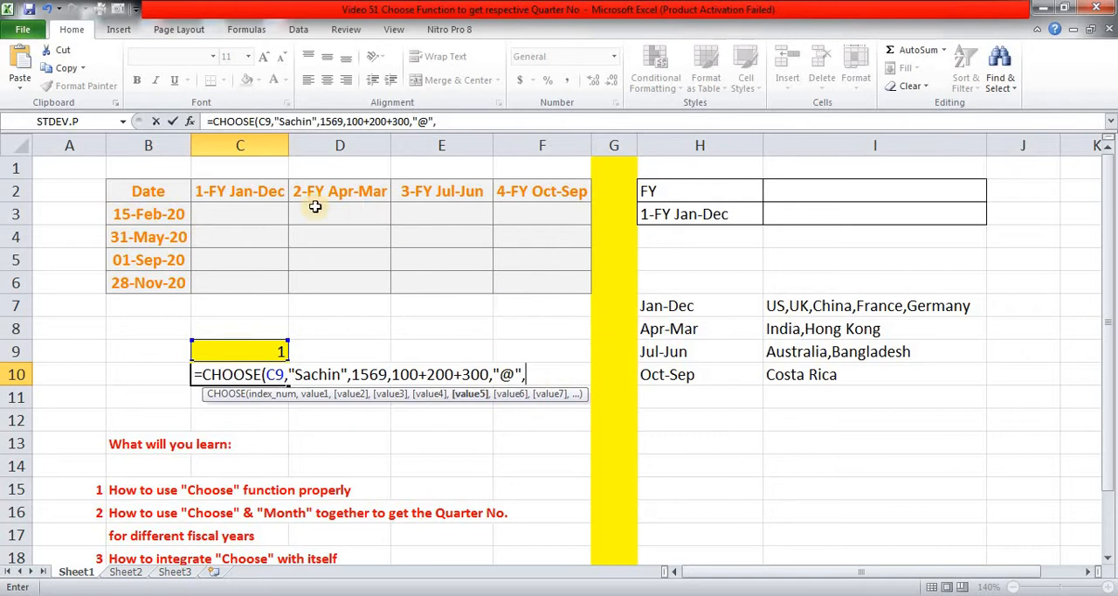
# Add the fiscal-year header range C2:F2 as the fifth value and complete the CHOOSE formula in C10.
pyautogui.click(229, 194)
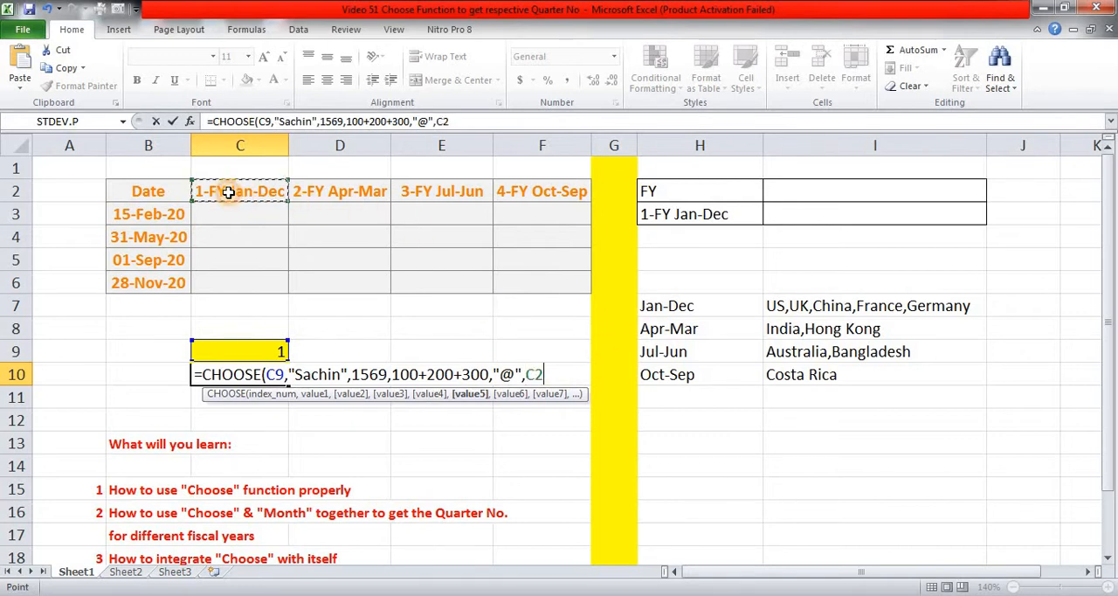
pyautogui.hotkey('shift', 'Right')
pyautogui.hotkey('shift', 'Right')
pyautogui.hotkey('shift', 'Right')
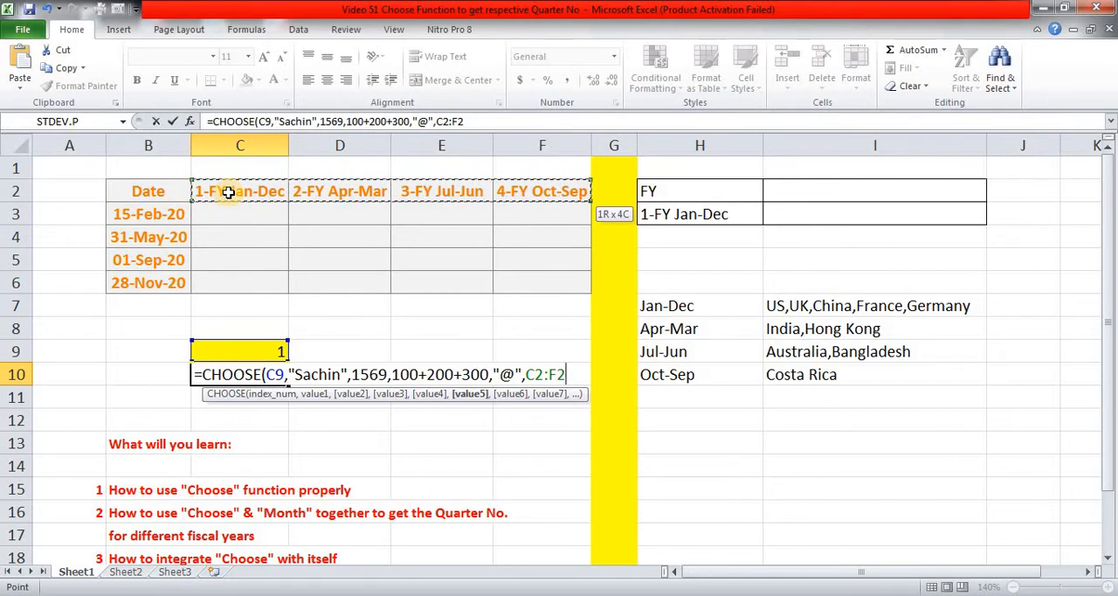
pyautogui.write(')')
pyautogui.hotkey('ctrl', 'Return')
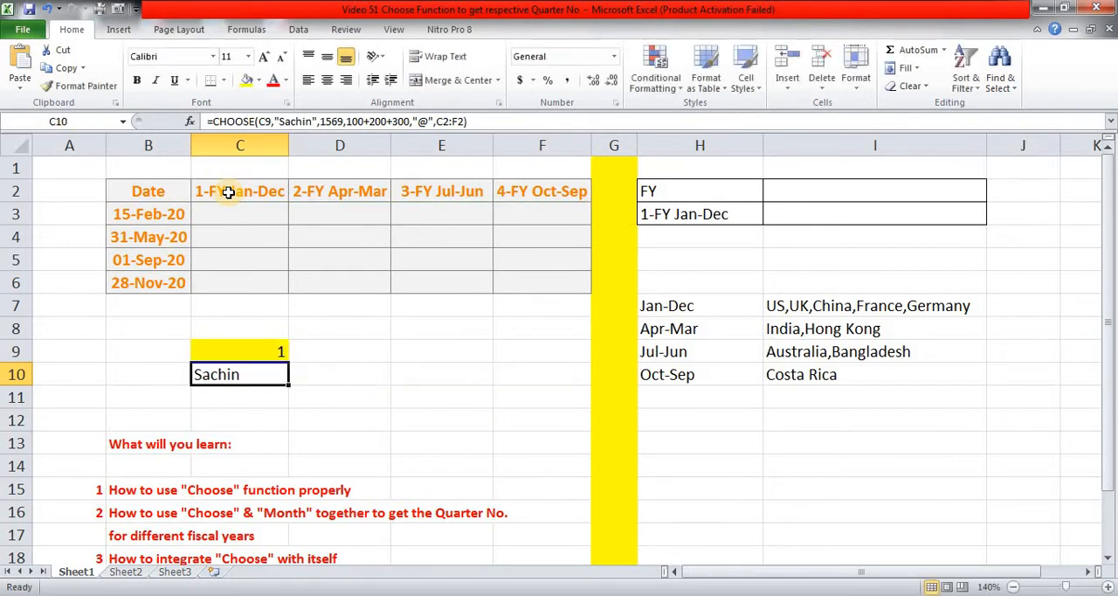
# Test the CHOOSE formula by setting the index number in C9 to 2 and after that to 3.
pyautogui.press('Up')
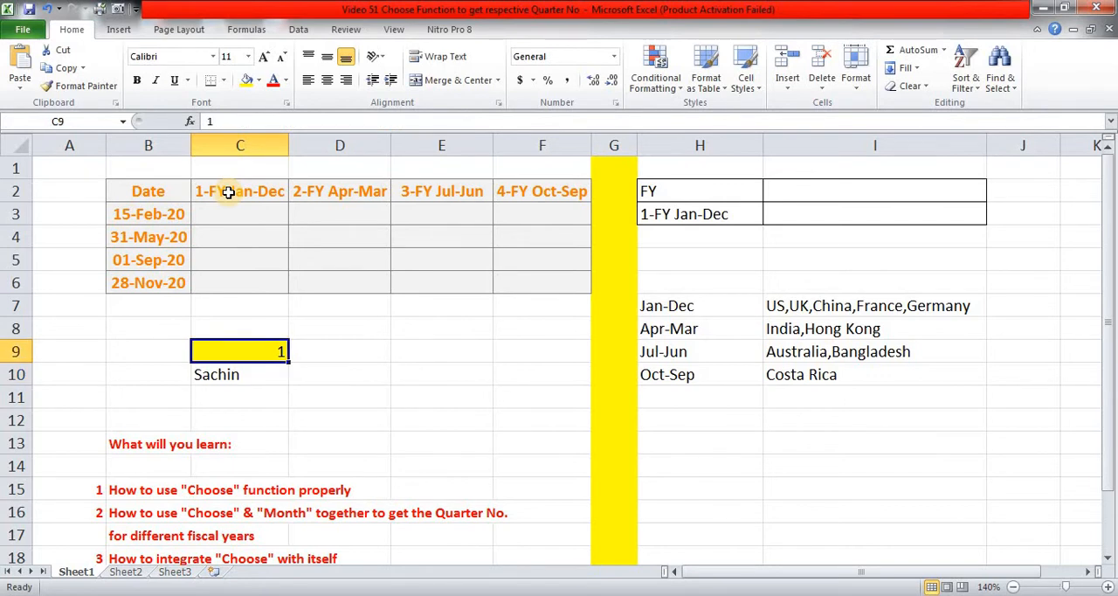
pyautogui.write('2')
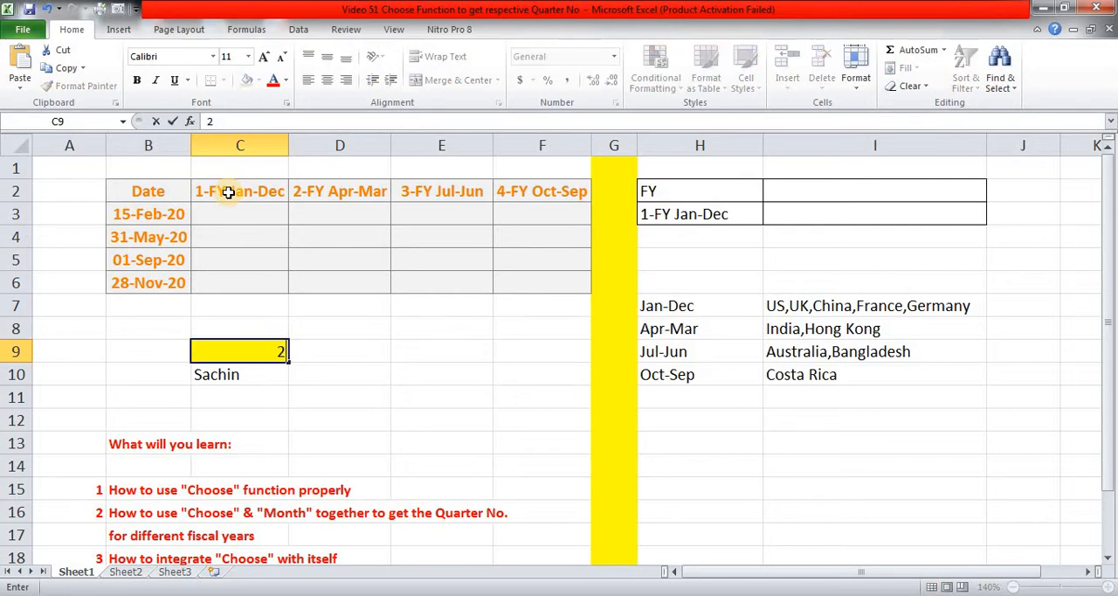
pyautogui.press('Return')
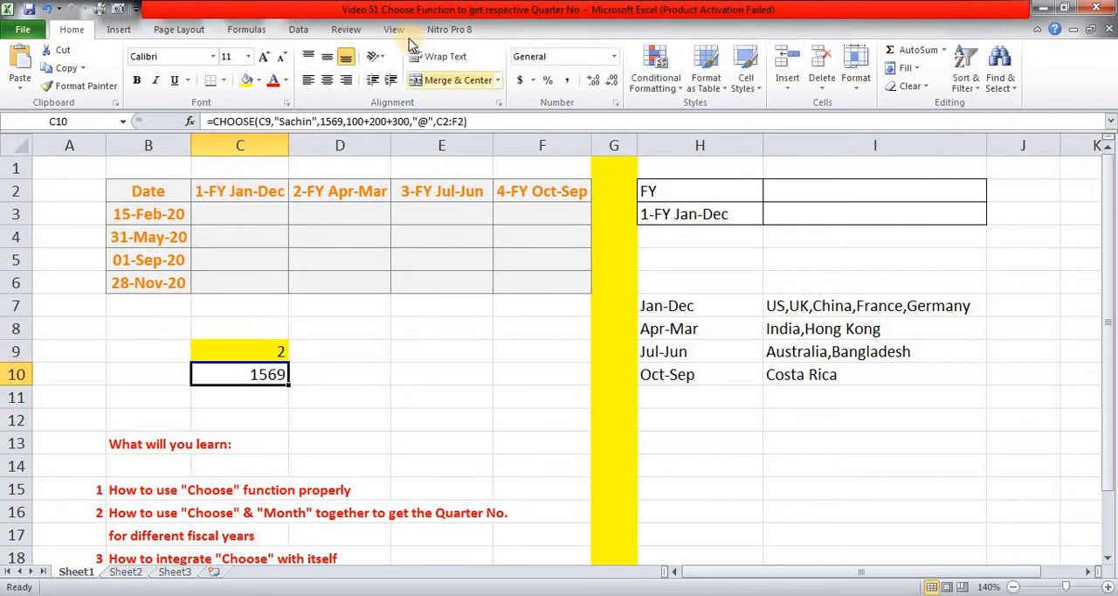
pyautogui.press('Up')
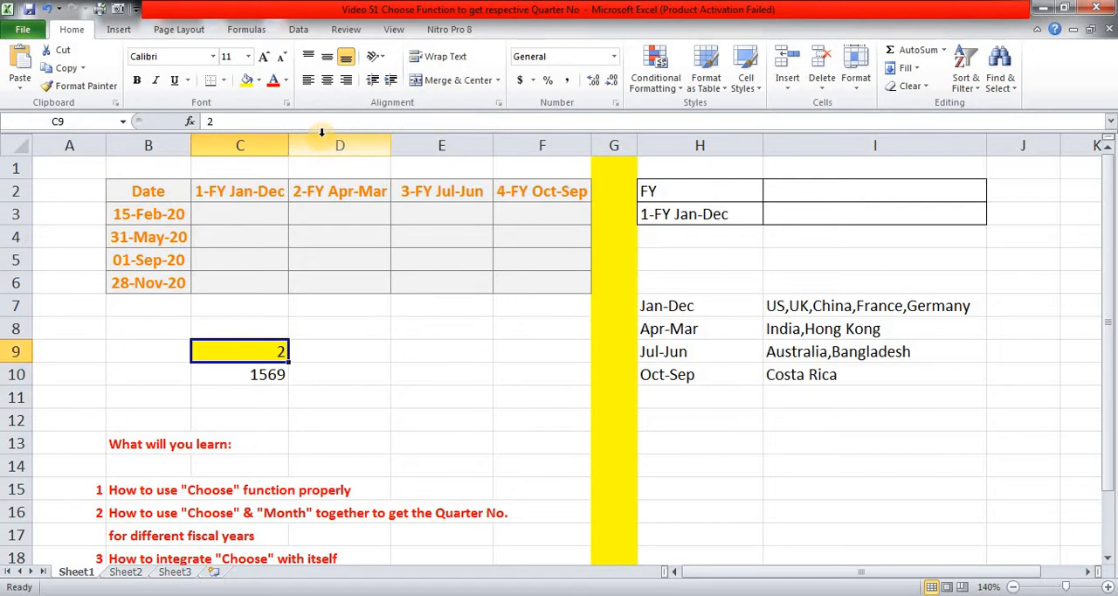
pyautogui.write('3')
pyautogui.press('Return')
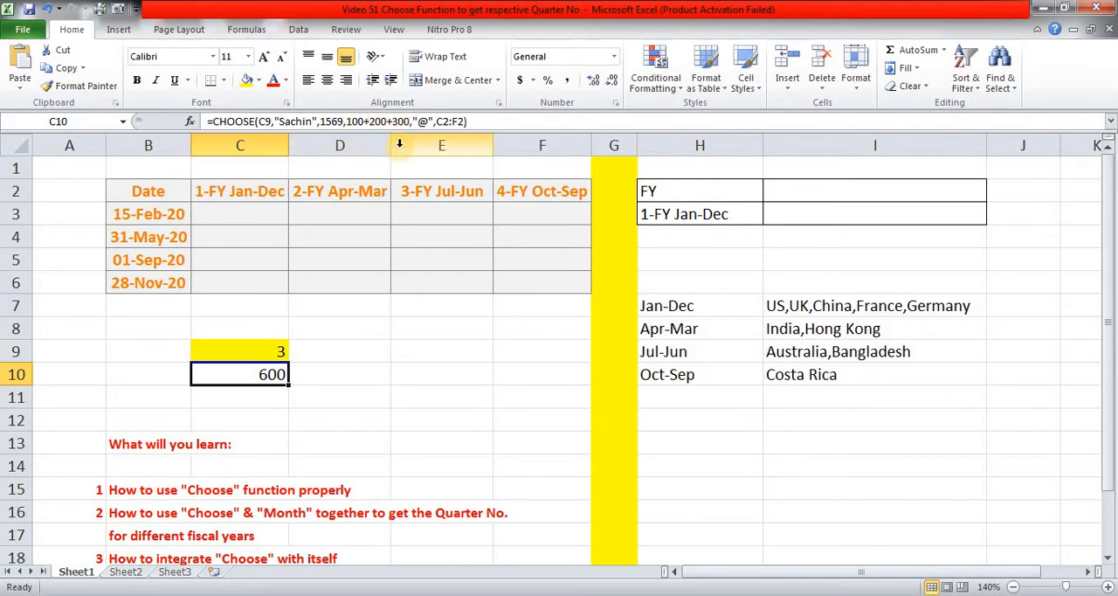
# Test the fourth and fifth CHOOSE values by setting the index number in C9 to 4 and after that to 5.
pyautogui.press('Up')
pyautogui.write('4')
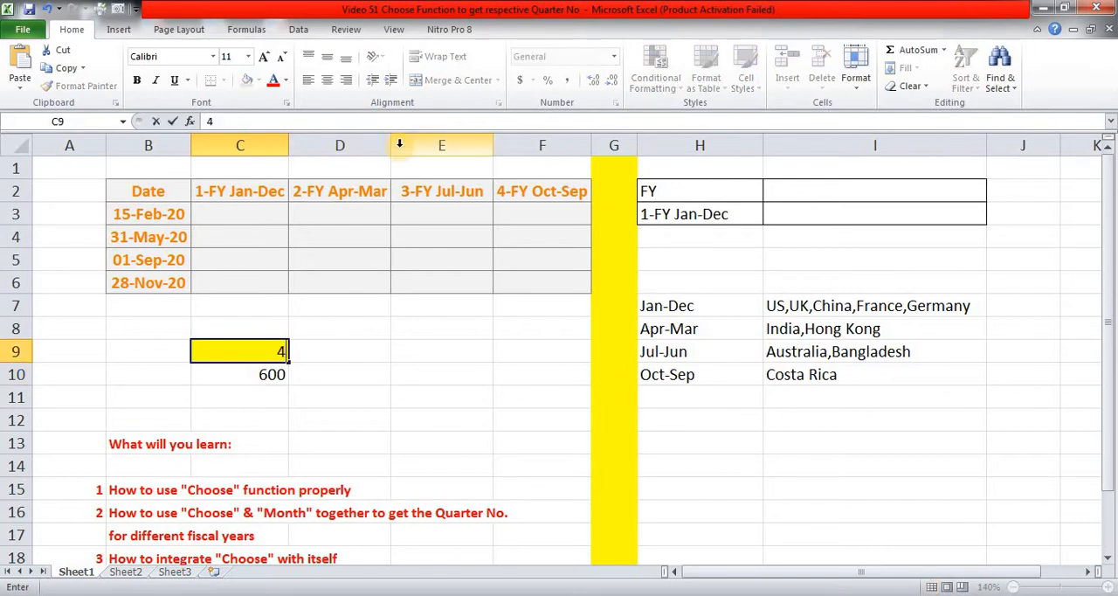
pyautogui.press('Return')
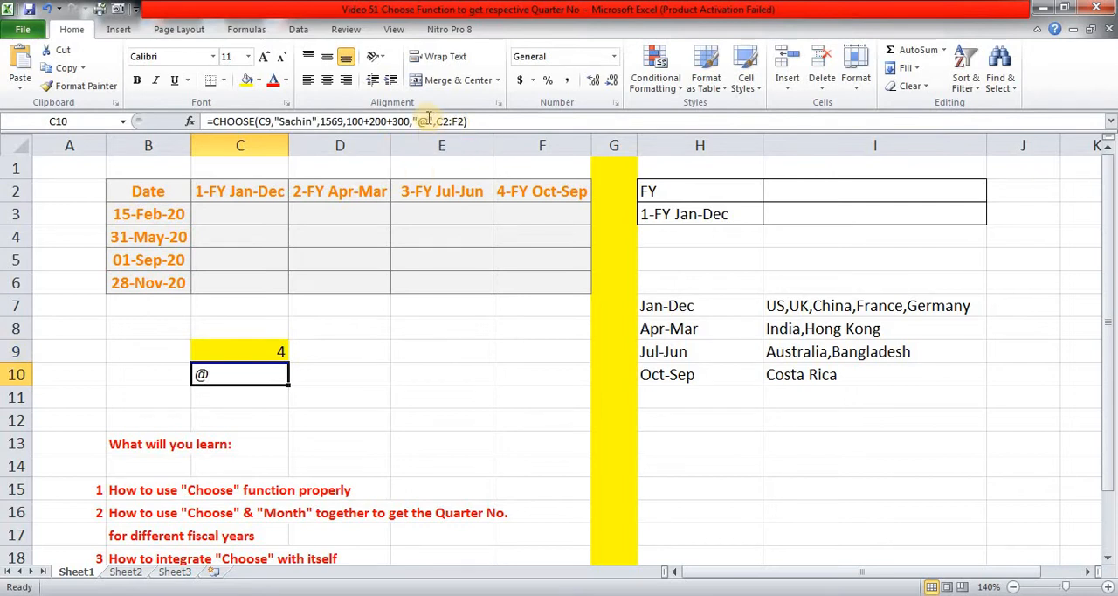
pyautogui.press('Up')
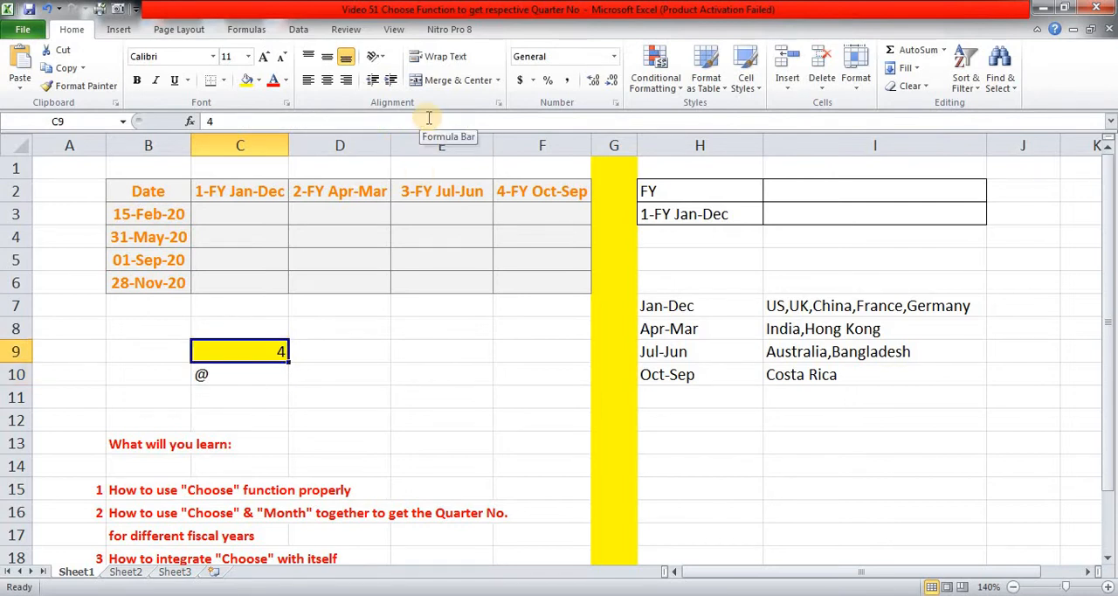
pyautogui.write('5')
pyautogui.press('Return')
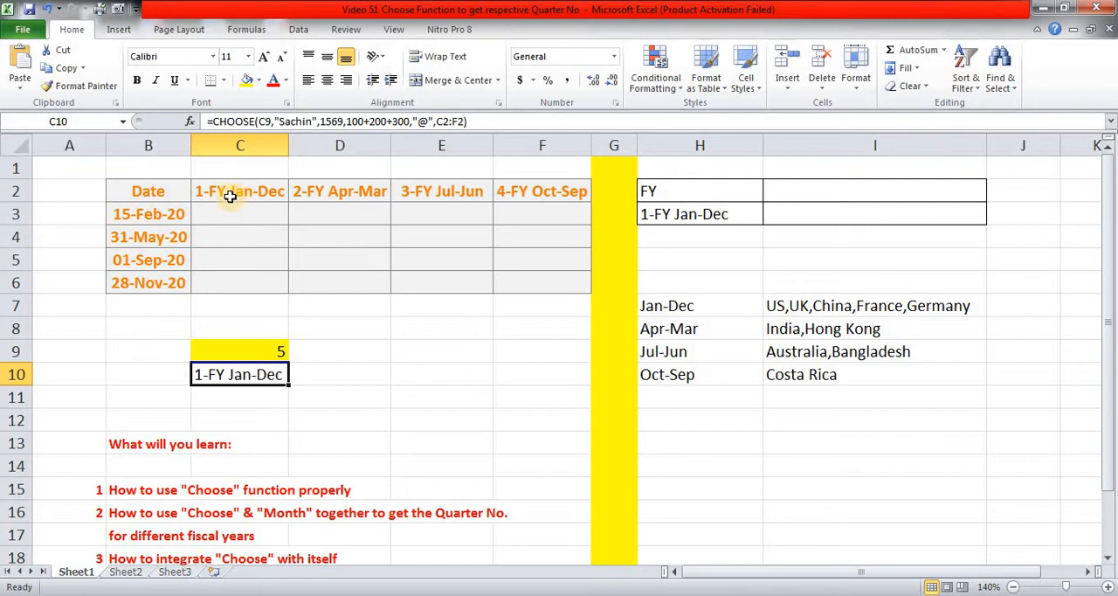
# Evaluate the CHOOSE formula in C10 in place to inspect its array, and leave the cell with the original formula.
pyautogui.click(271, 189)
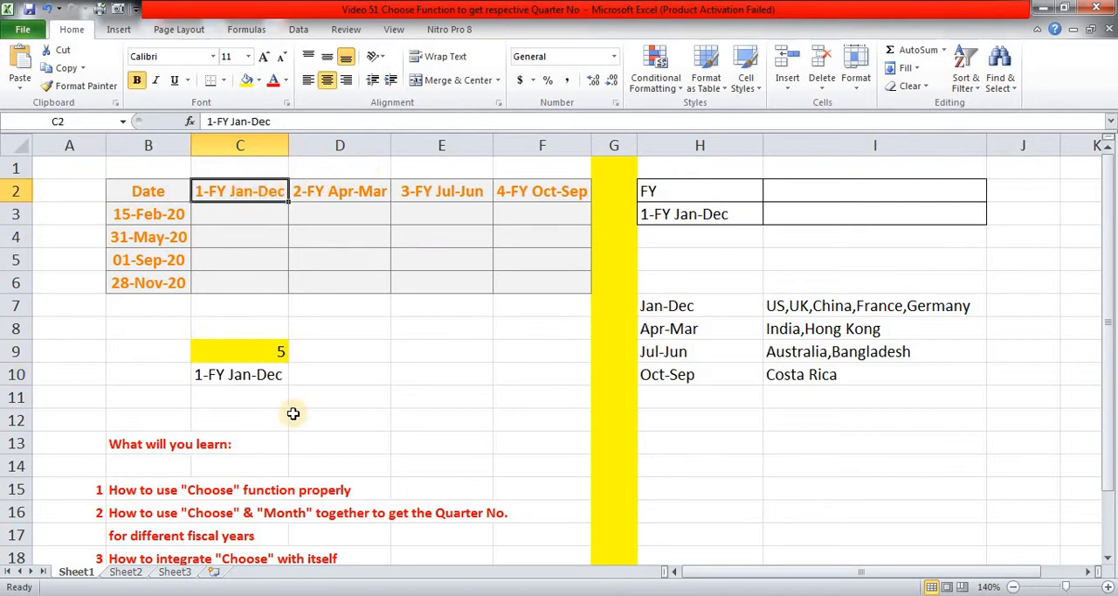
pyautogui.click(263, 369)
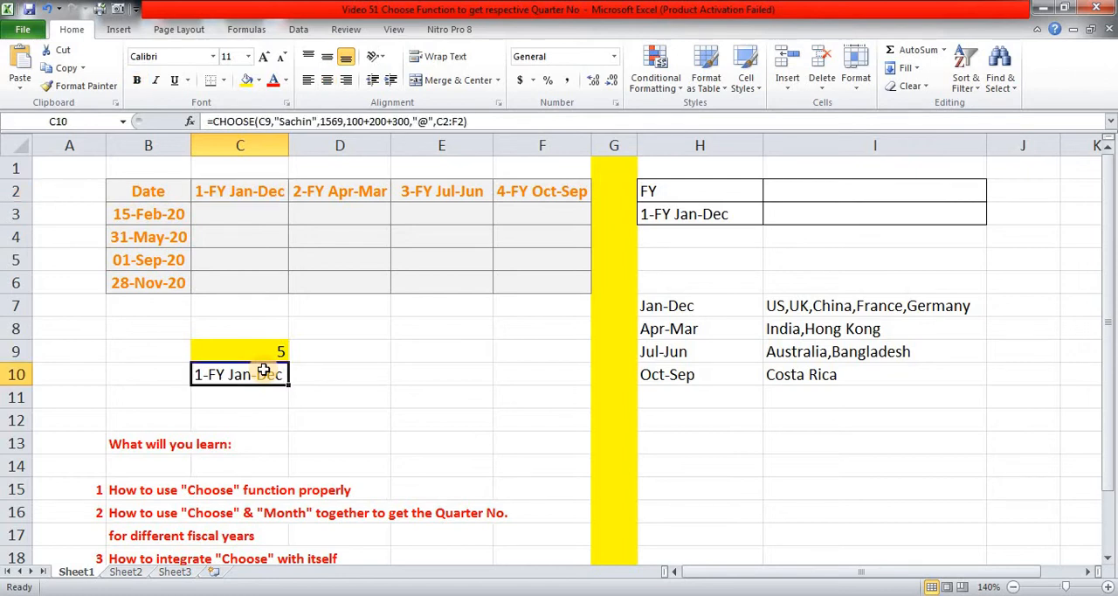
pyautogui.press('F2')
pyautogui.press('F9')
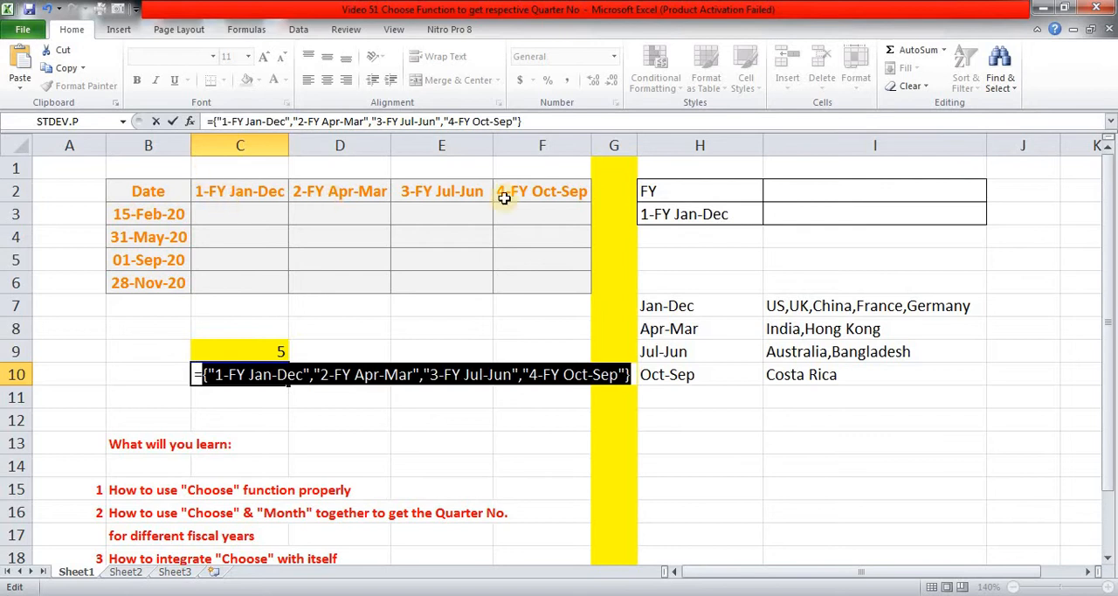
pyautogui.hotkey('ctrl', 'z')
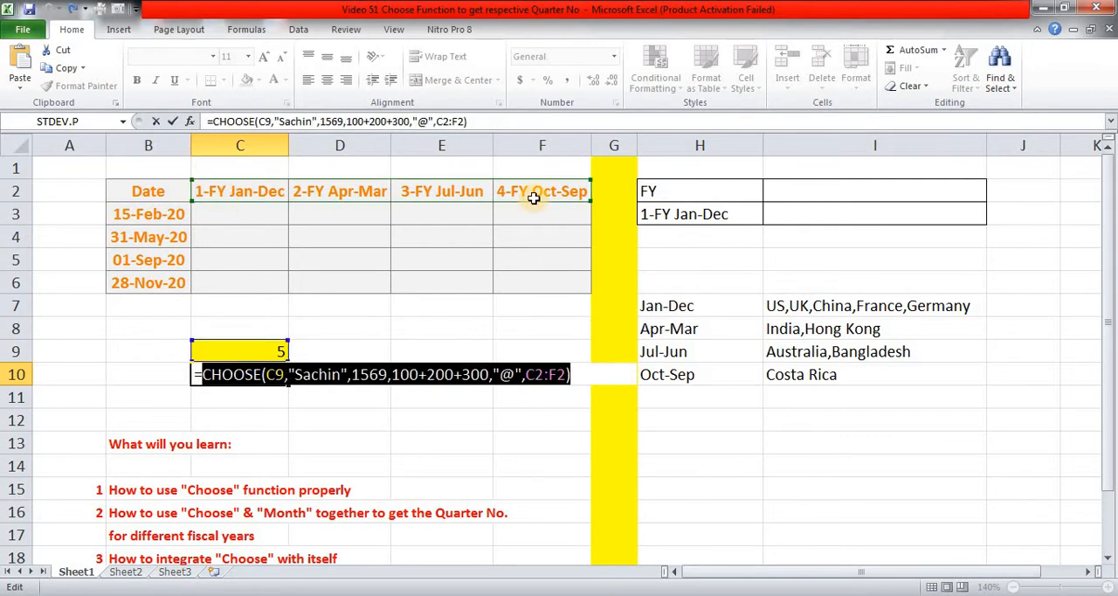
pyautogui.press('Escape')
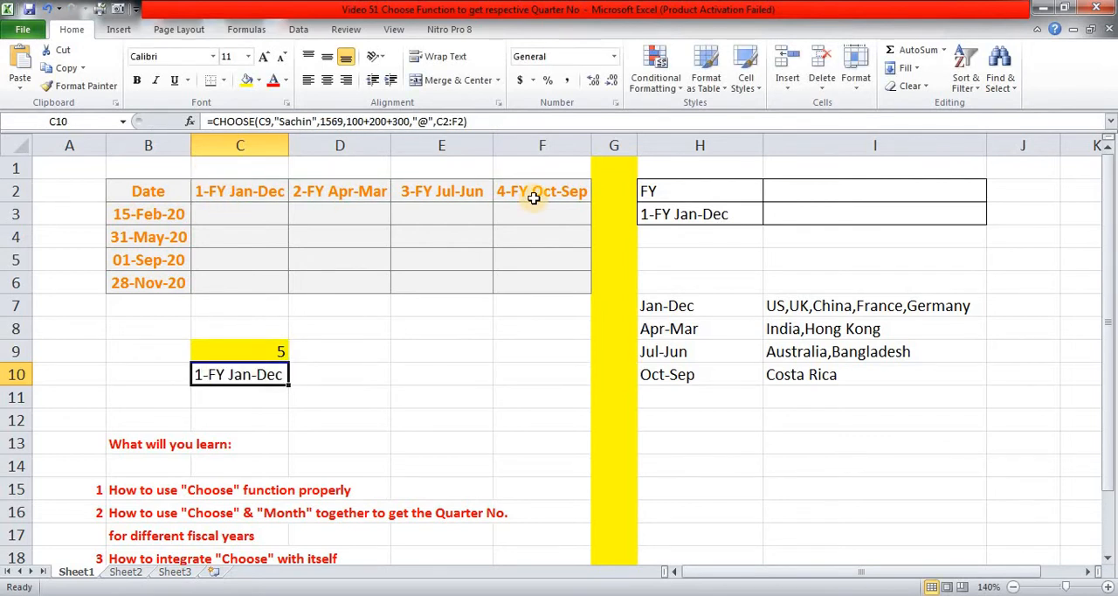
# Set the index number in C9 to the decimal 1.22 and check which value the formula in C10 picks.
pyautogui.click(242, 353)
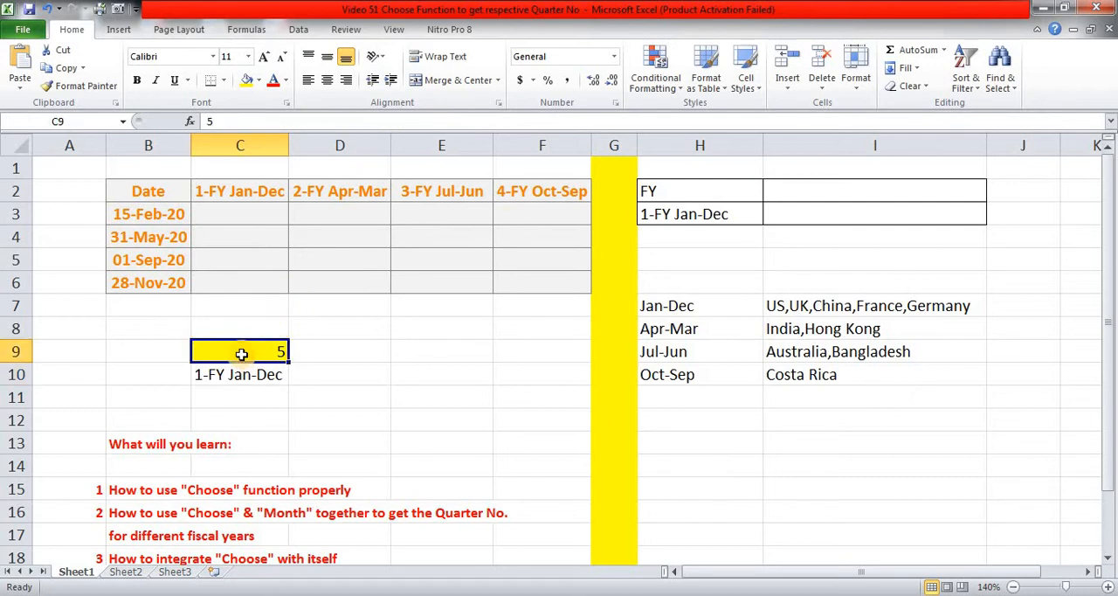
pyautogui.write('1.22')
pyautogui.press('Return')
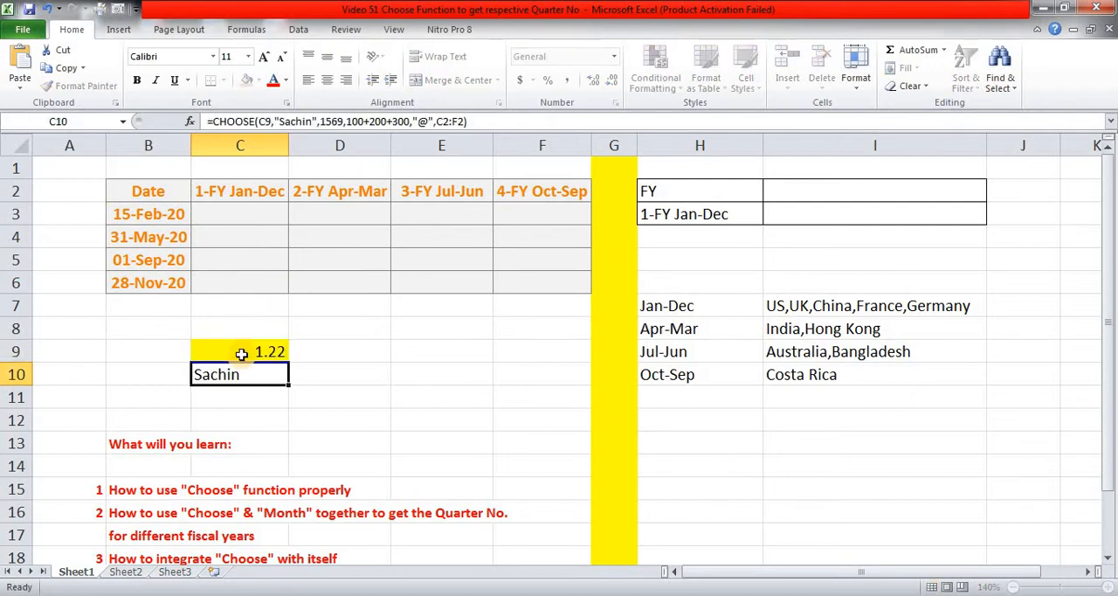
pyautogui.click(242, 353)
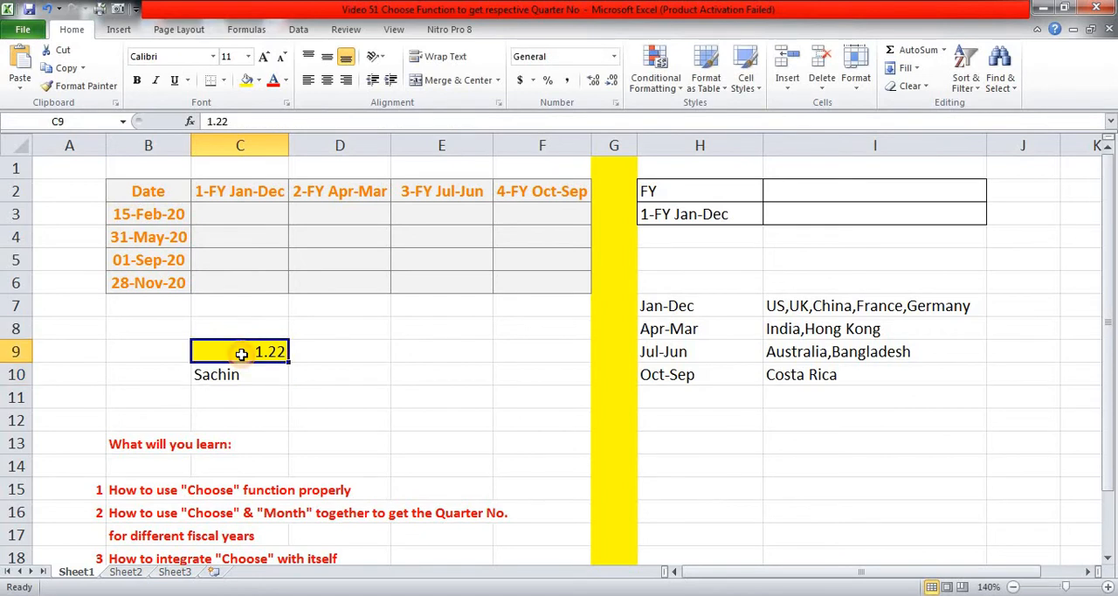
pyautogui.click(232, 377)
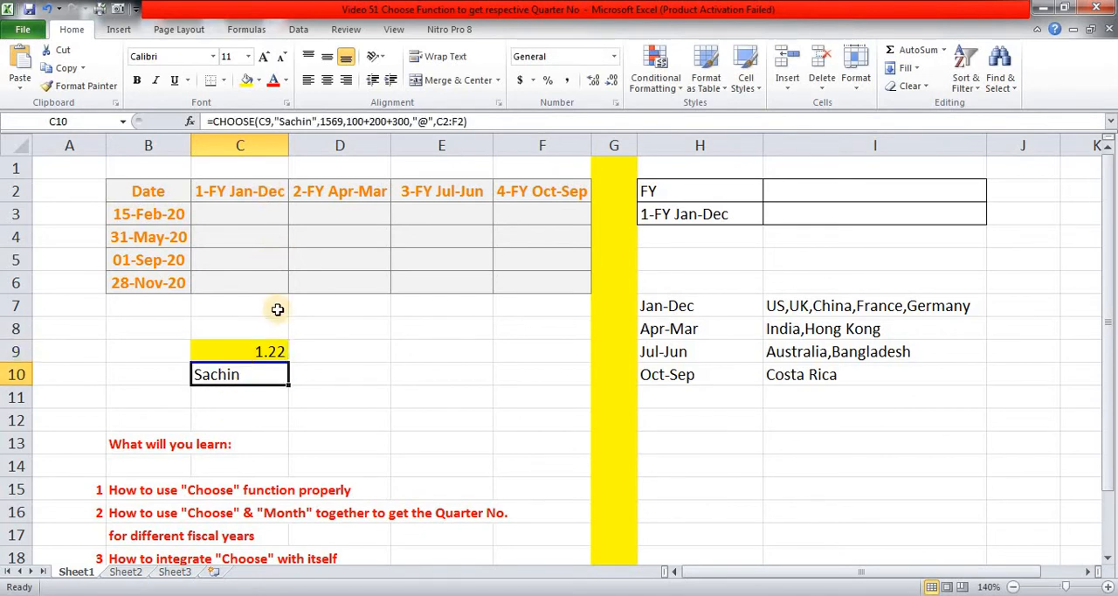
# Set the index number in C9 to 3.456 to test another decimal with the CHOOSE formula.
pyautogui.click(268, 350)
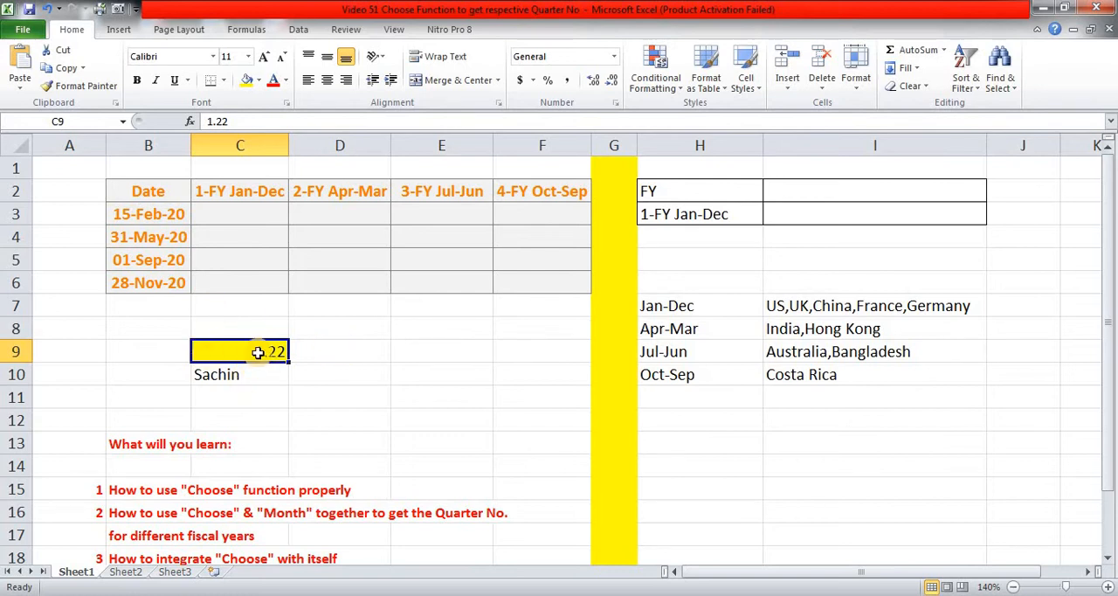
pyautogui.write('3.456')
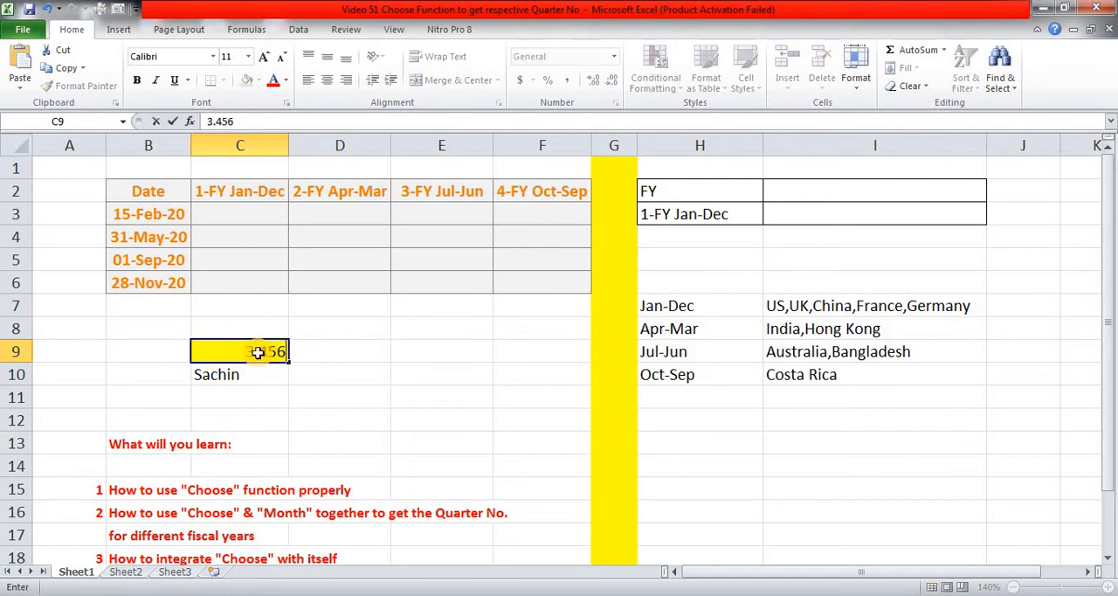
pyautogui.press('Return')
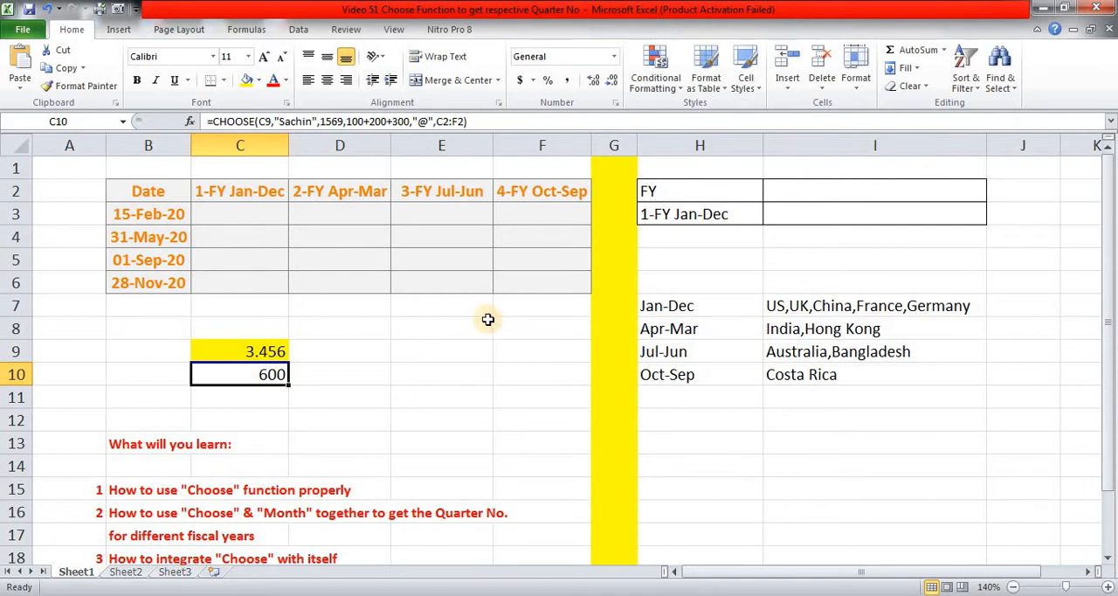
# Clear the contents of the test cells C9:C10.
pyautogui.press('Up')
pyautogui.hotkey('shift', 'Down')
pyautogui.press('Delete')
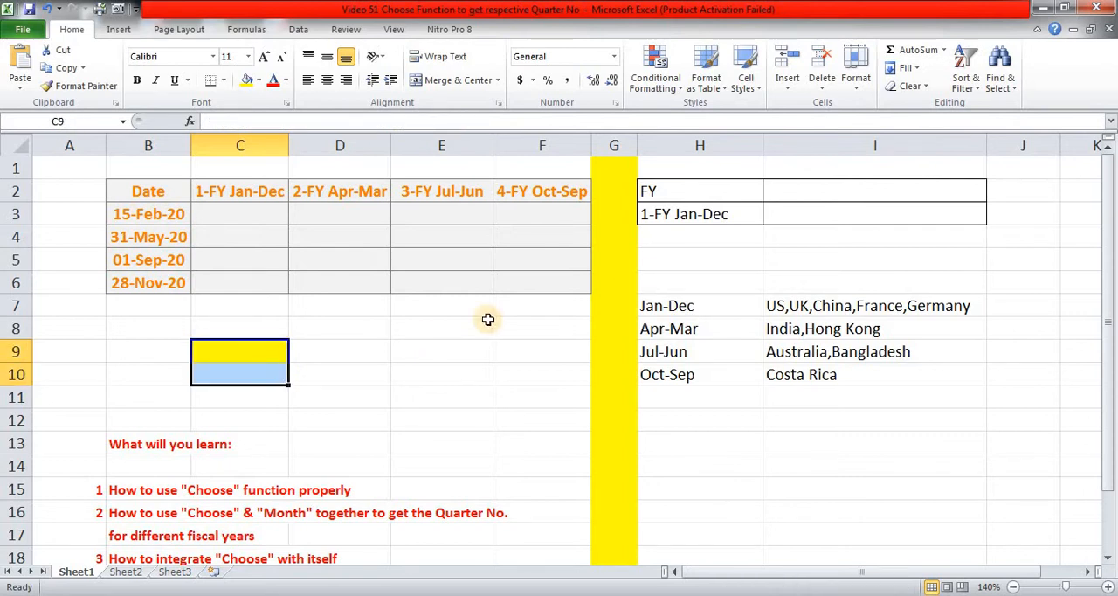
pyautogui.press('Right')
pyautogui.press('Right')
pyautogui.press('Right')
pyautogui.press('Right')
pyautogui.press('Right')
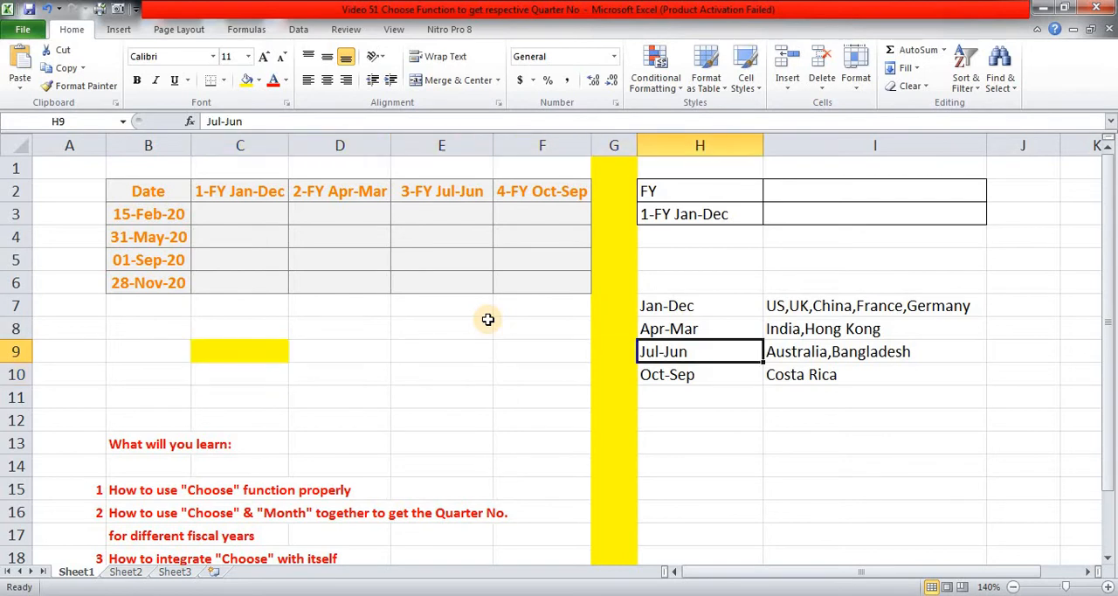
pyautogui.press('Left')
pyautogui.press('Left')
pyautogui.press('Left')
pyautogui.press('Left')
pyautogui.press('Left')
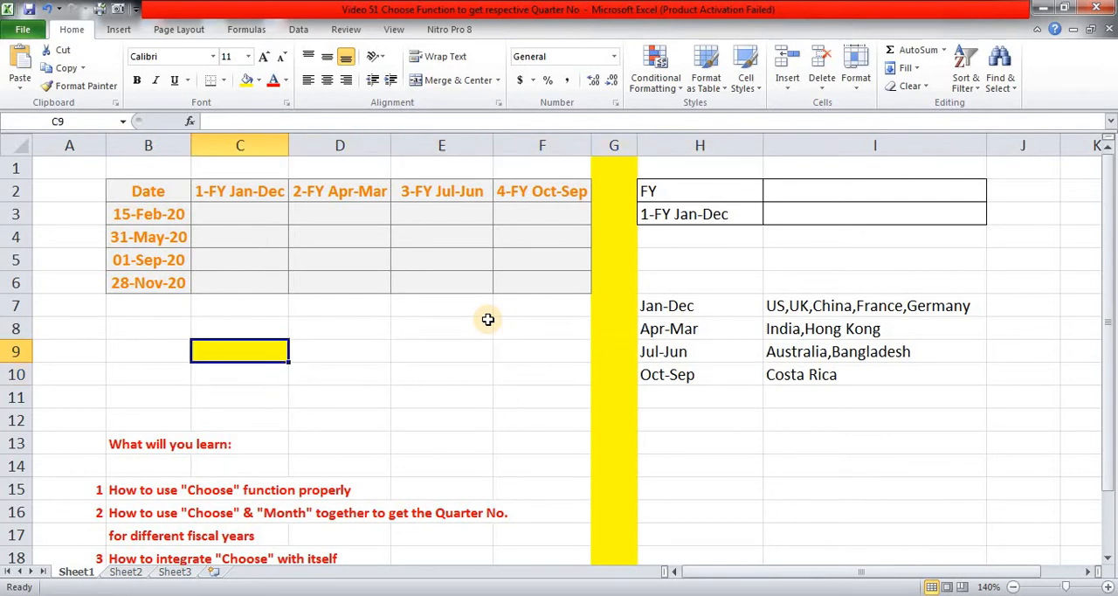
# Look at the first date in B3 and the empty quarter cell beside it in the 1-FY Jan-Dec column.
pyautogui.press('Up')
pyautogui.press('Up')
pyautogui.press('Up')
pyautogui.press('Up')
pyautogui.press('Up')
pyautogui.press('Up')
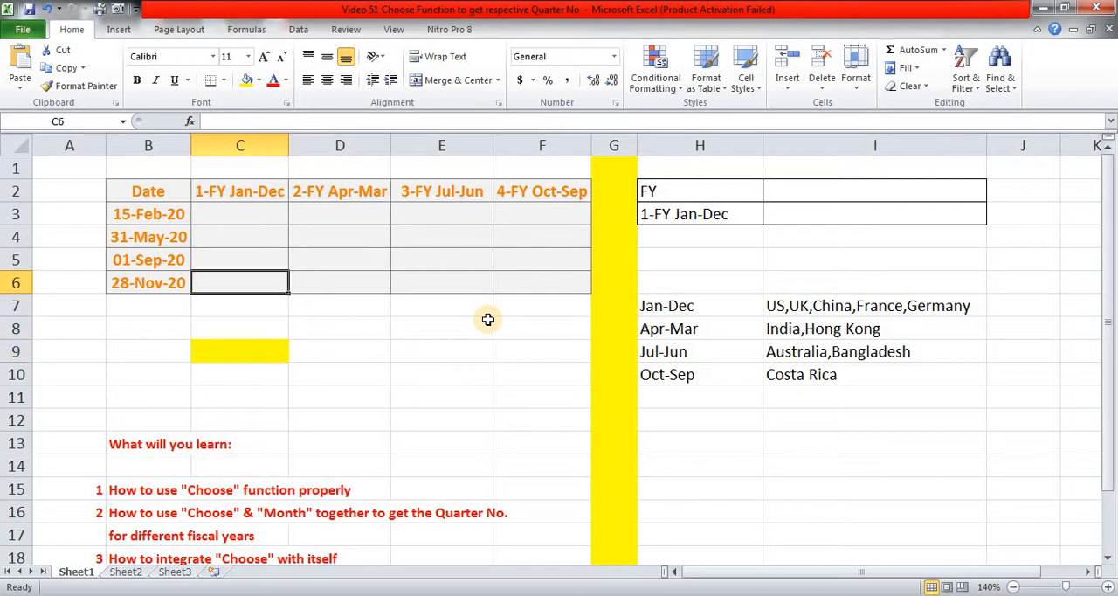
pyautogui.press('Left')
pyautogui.press('Right')
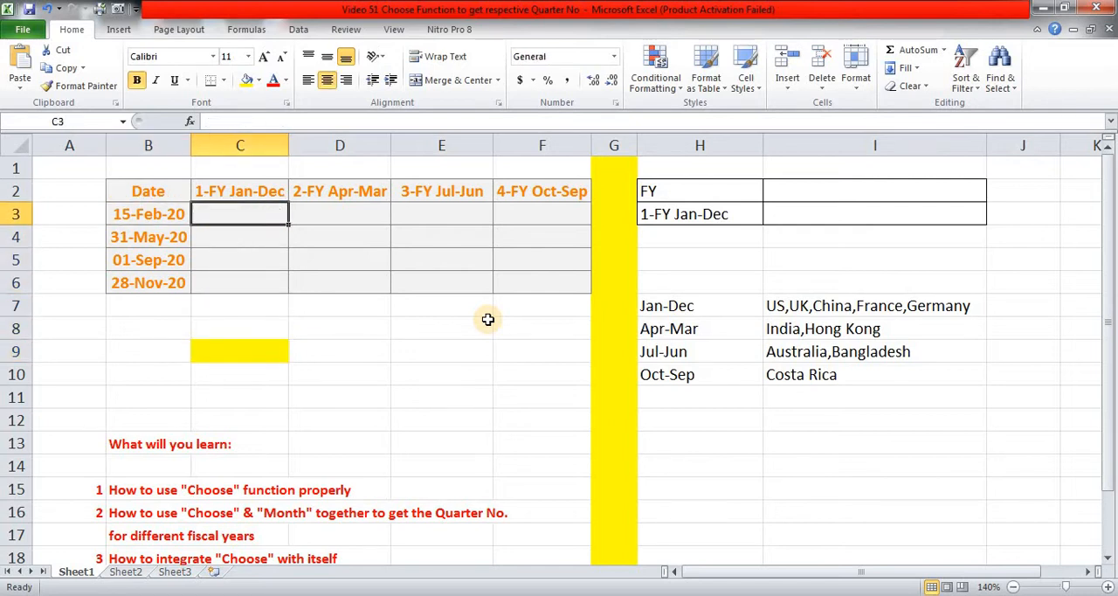
pyautogui.press('Left')
pyautogui.press('Right')
pyautogui.press('Left')
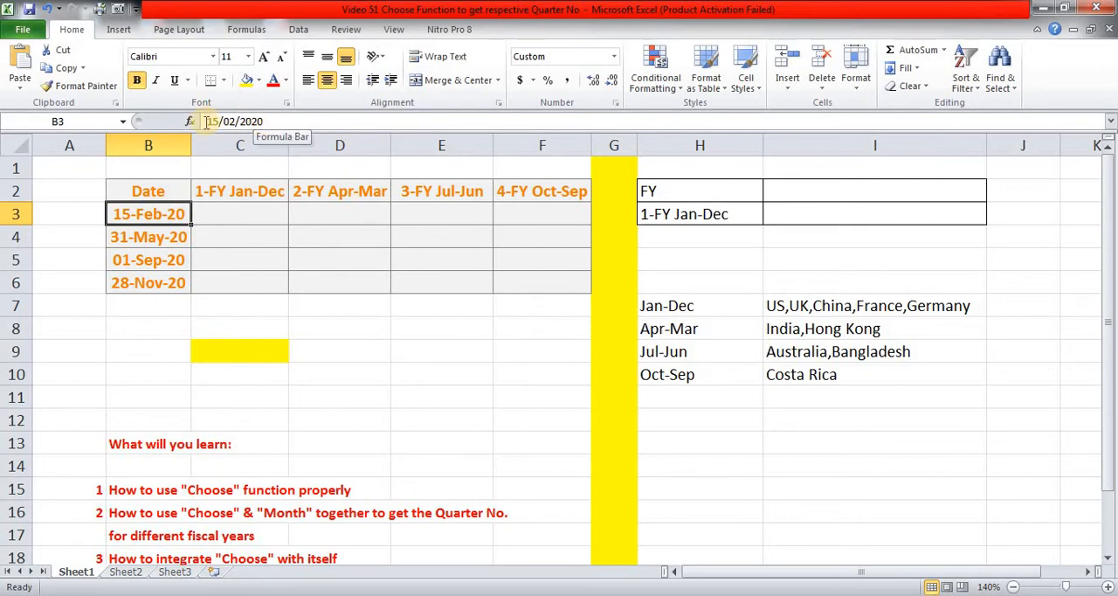
# Enter =MONTH(B3) in C3 to extract the month number of the first date.
pyautogui.click(234, 210)
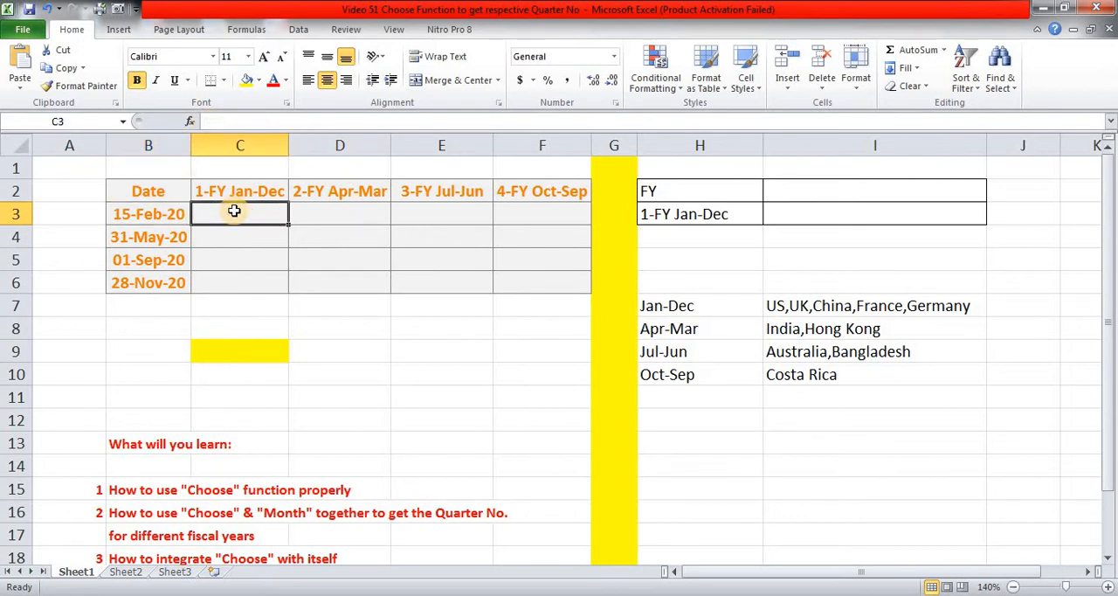
pyautogui.write('=mon')
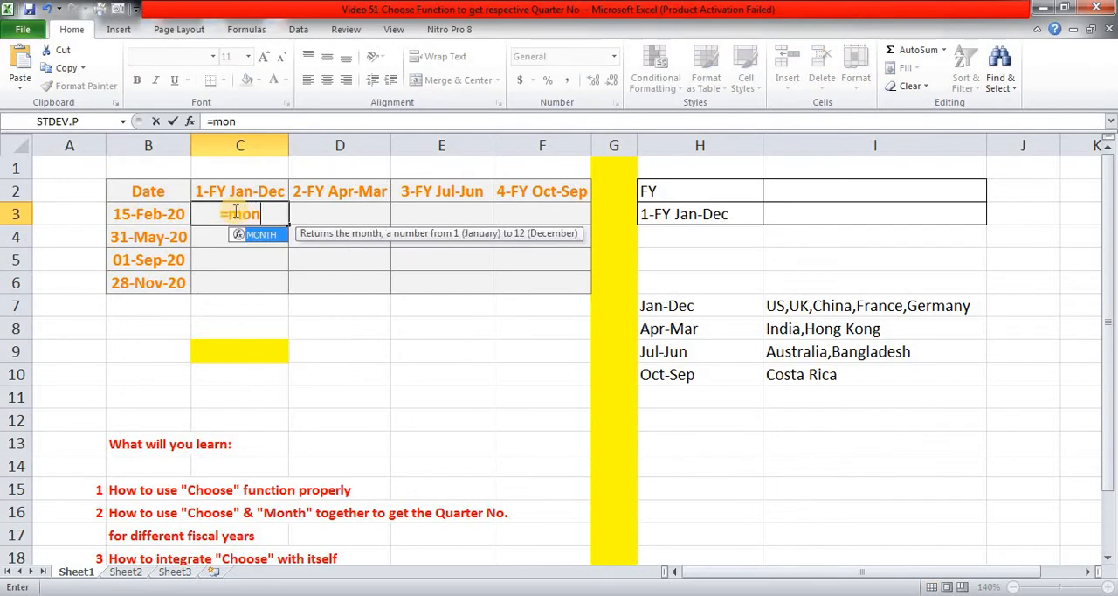
pyautogui.press('Tab')
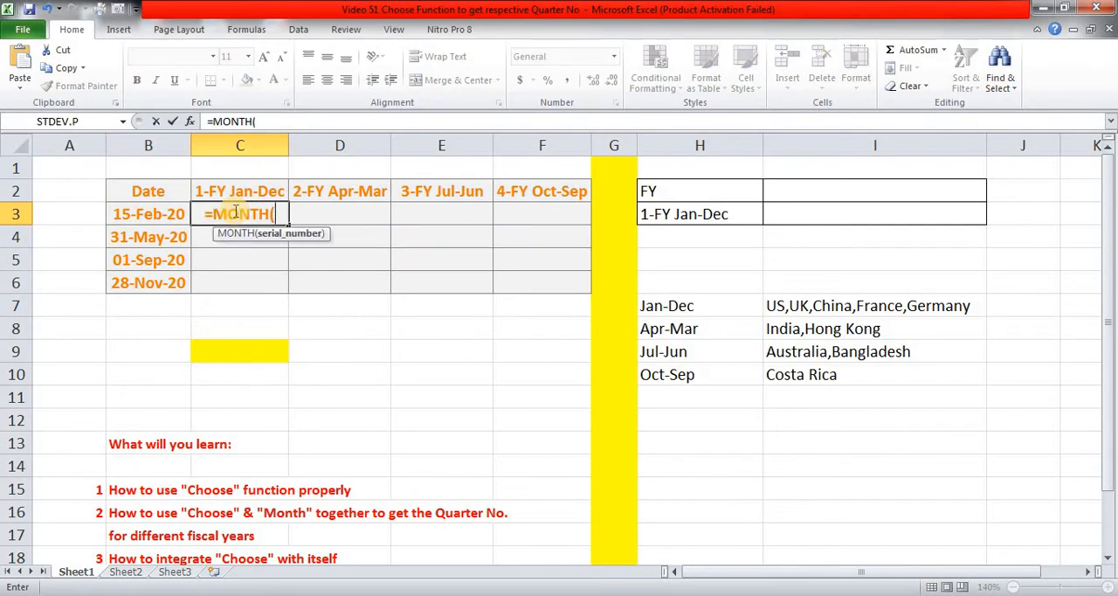
pyautogui.press('Left')
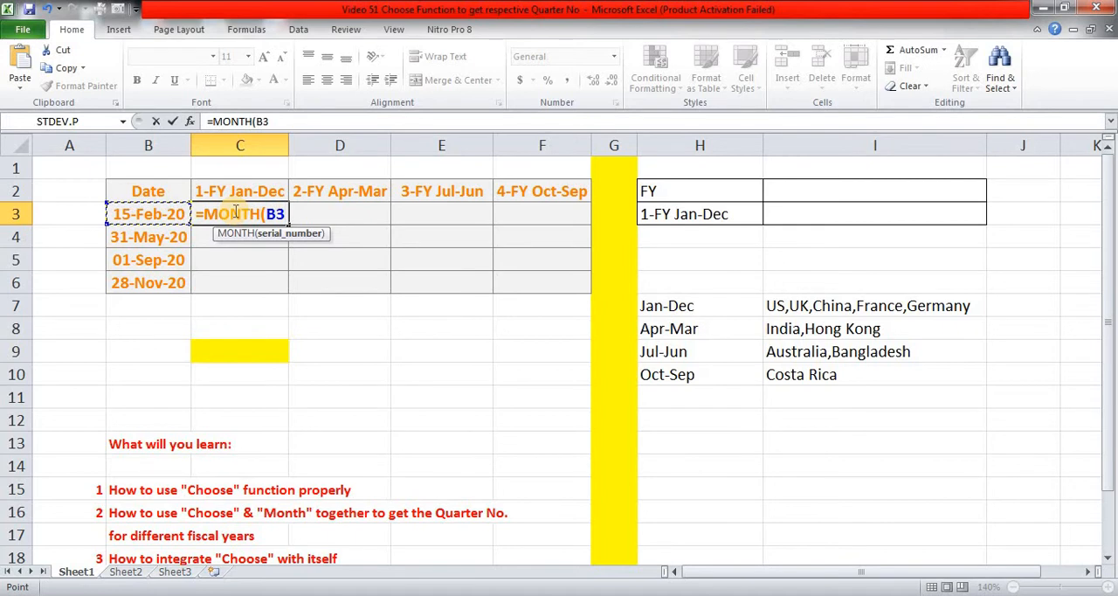
pyautogui.write(')')
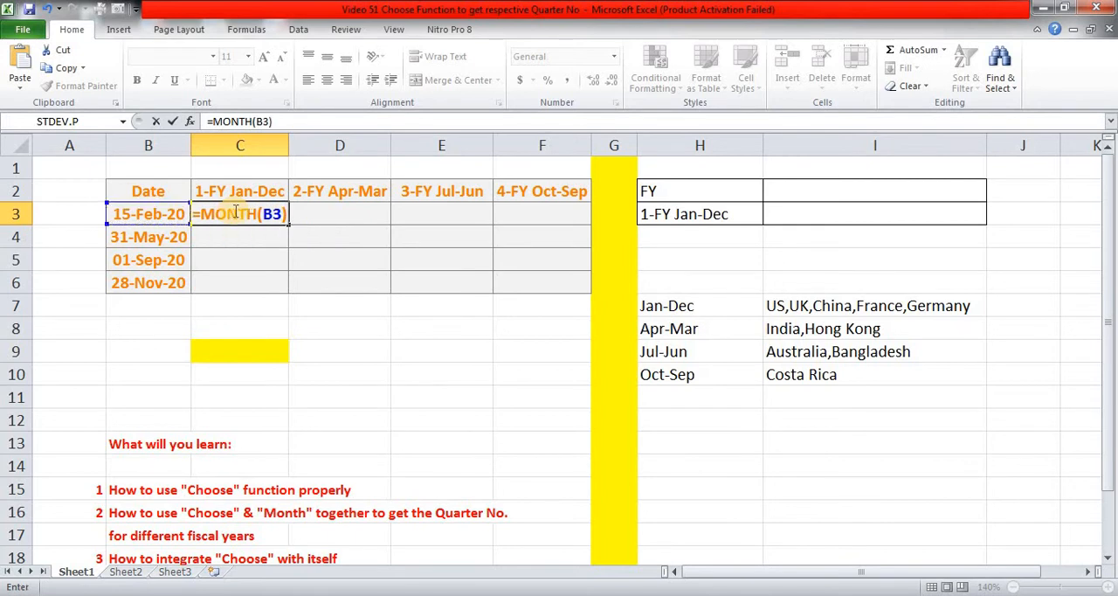
pyautogui.hotkey('ctrl', 'Return')
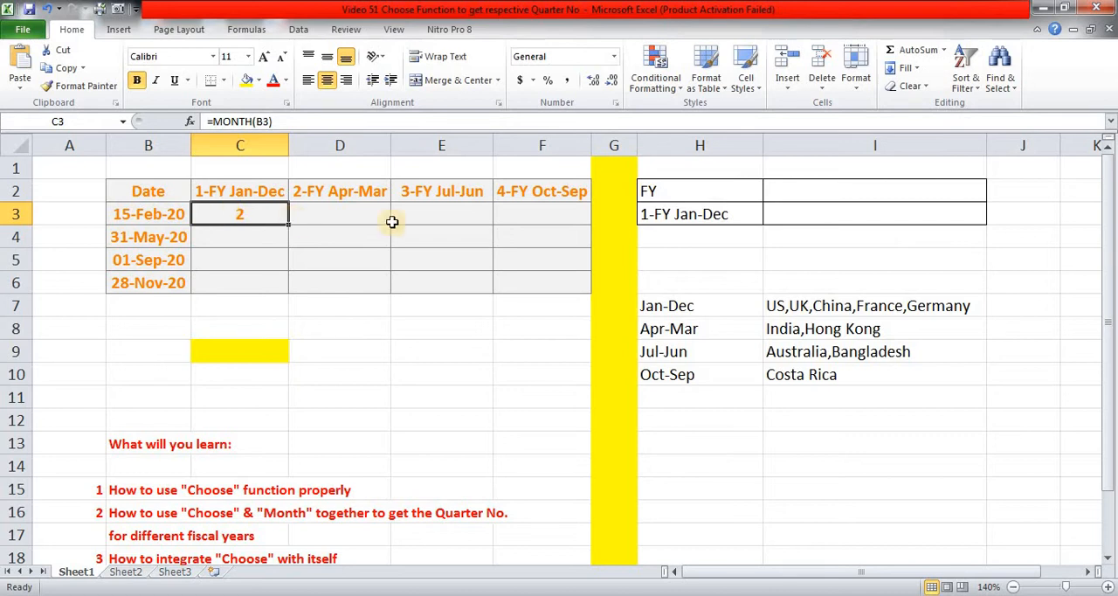
# Wrap the MONTH(B3) formula in C3 in a CHOOSE function so that the month serves as its index number.
pyautogui.doubleClick(267, 215)
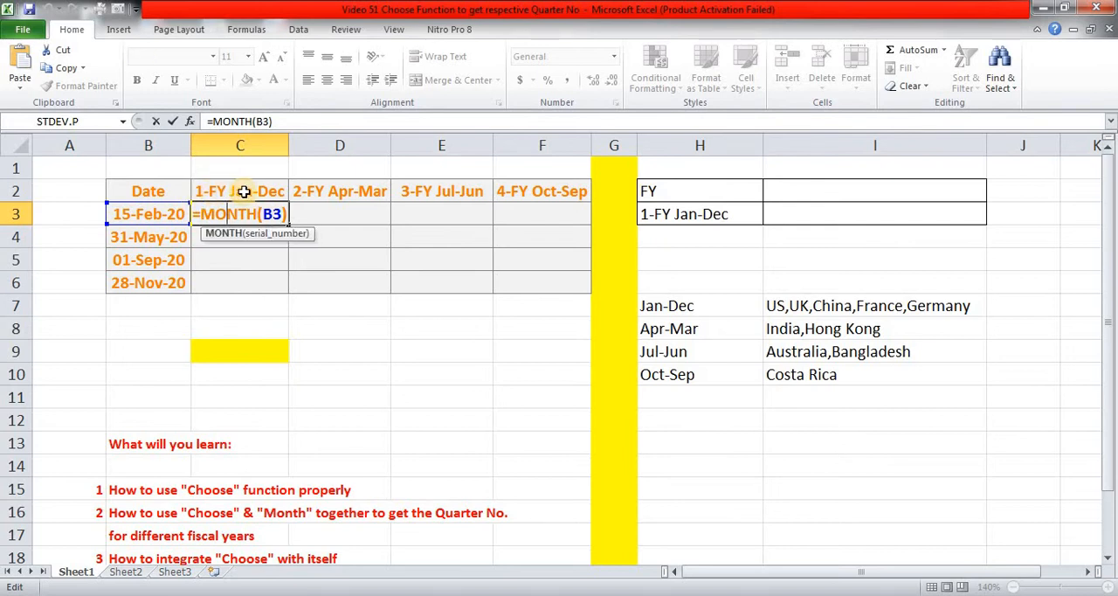
pyautogui.press('Home')
pyautogui.press('Right')
pyautogui.write('cho')
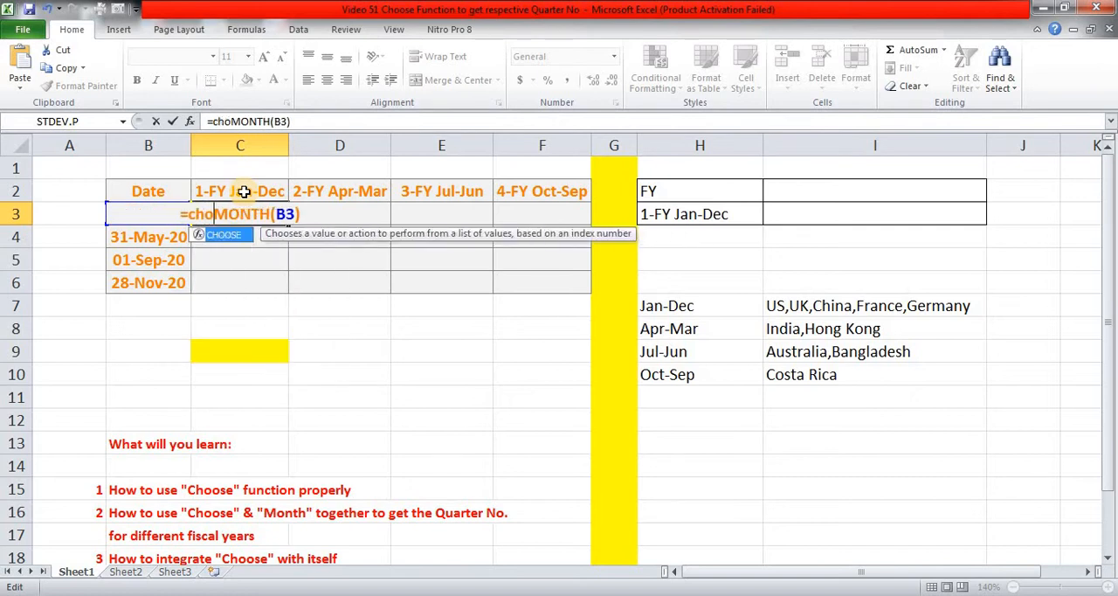
pyautogui.press('Tab')
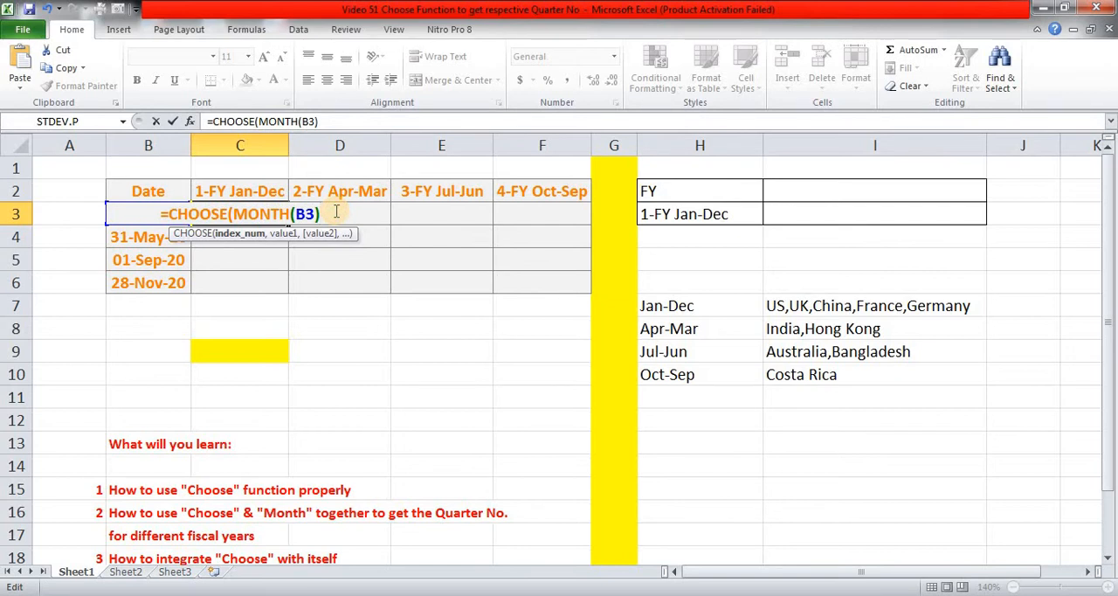
pyautogui.write(',')
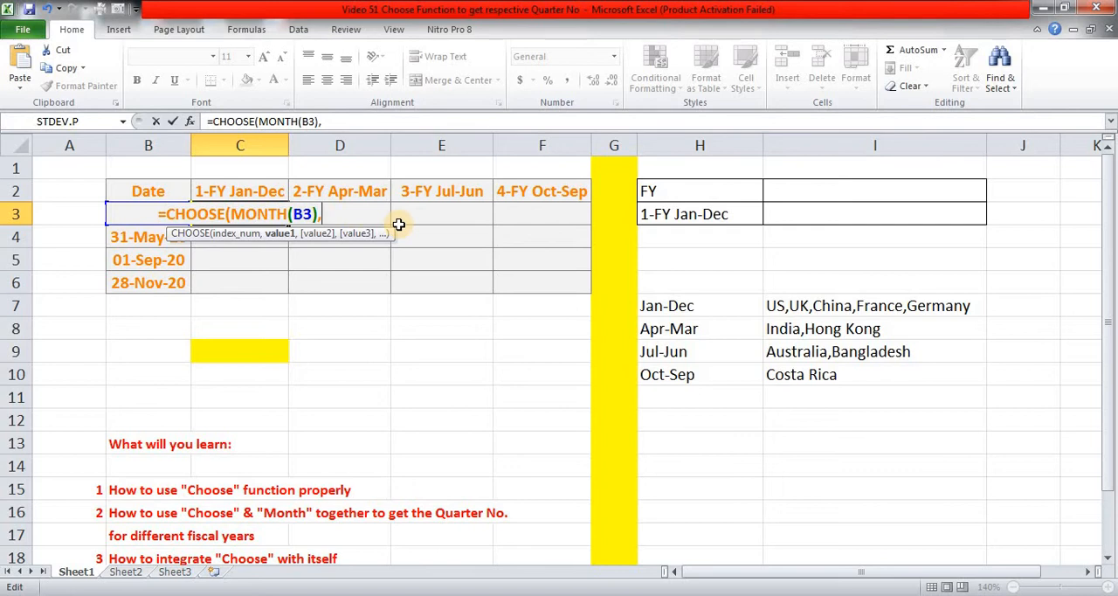
# Complete the CHOOSE formula in C3 with the twelve quarter values 1,1,1,2,2,2,3,3,3,4,4,4 for the Jan-Dec fiscal year.
pyautogui.write('1,1,1')
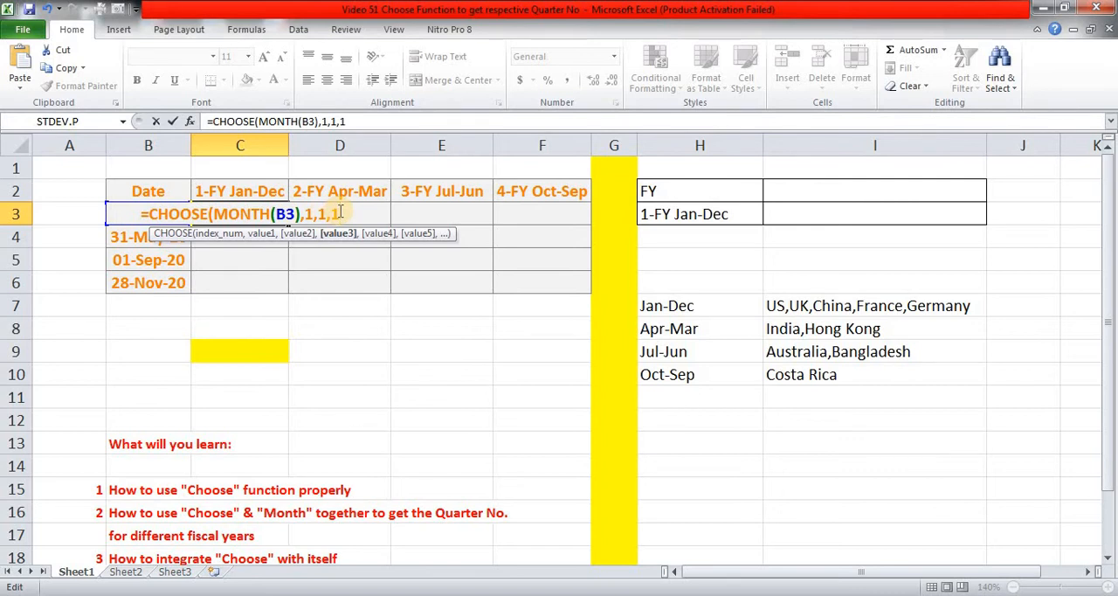
pyautogui.write(',')
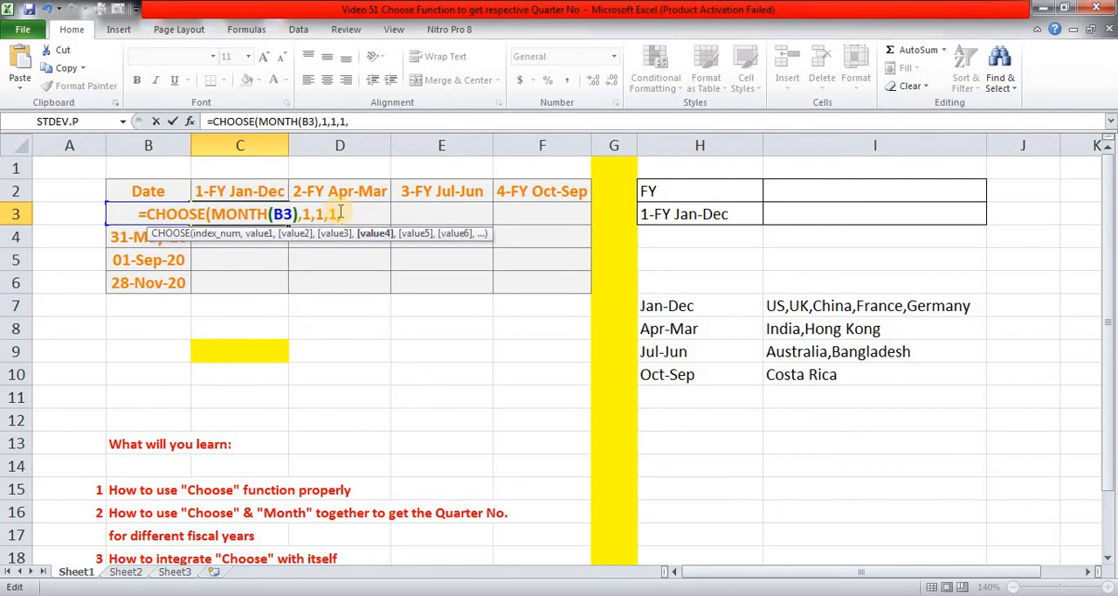
pyautogui.write('2,2')
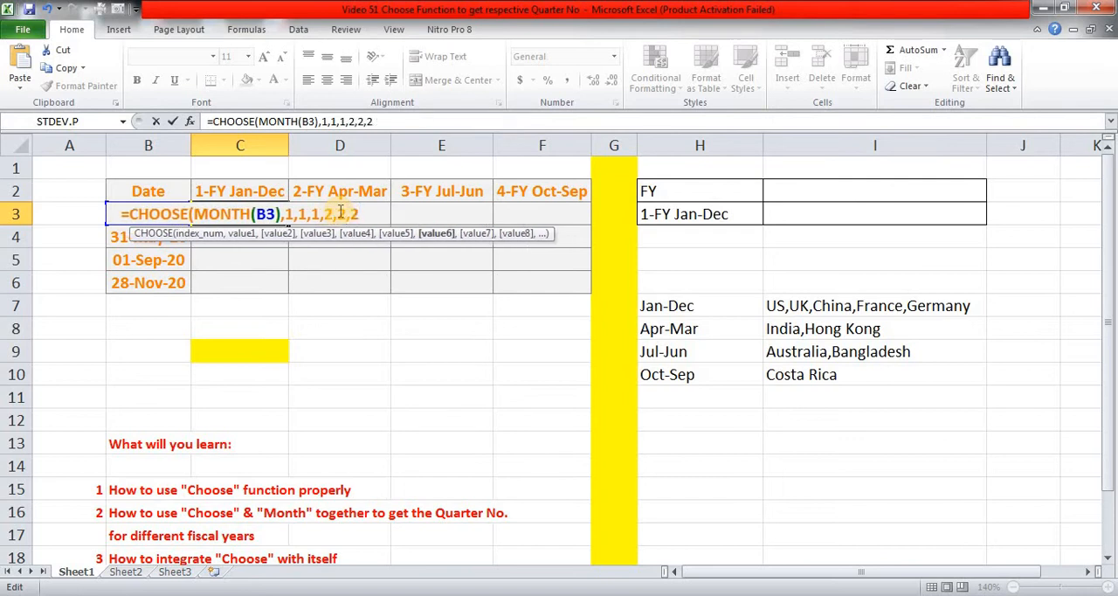
pyautogui.write(',2,')
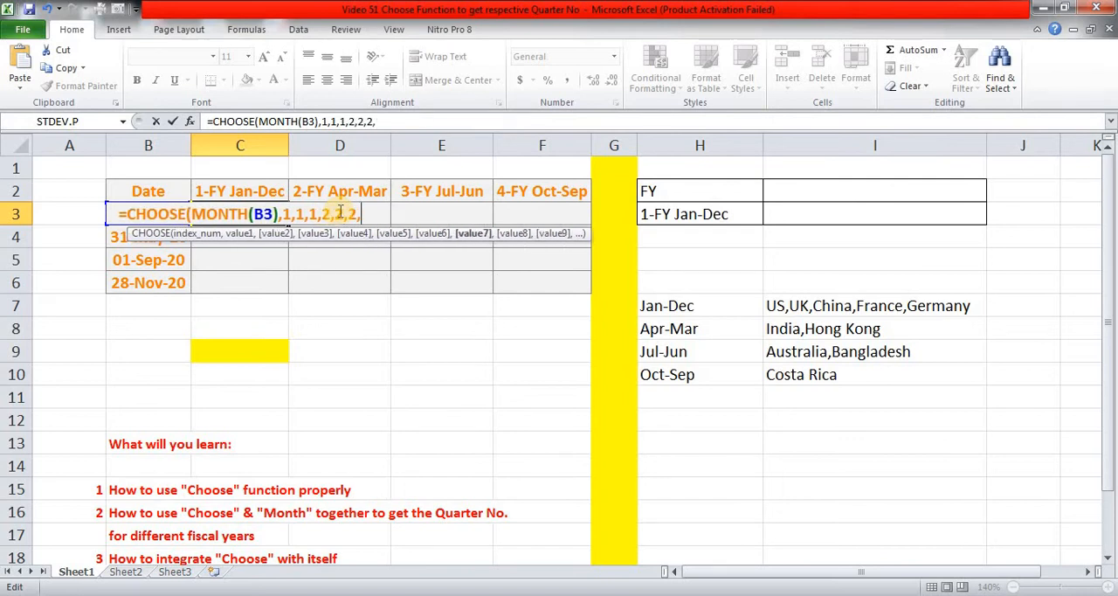
pyautogui.write('3,3,')
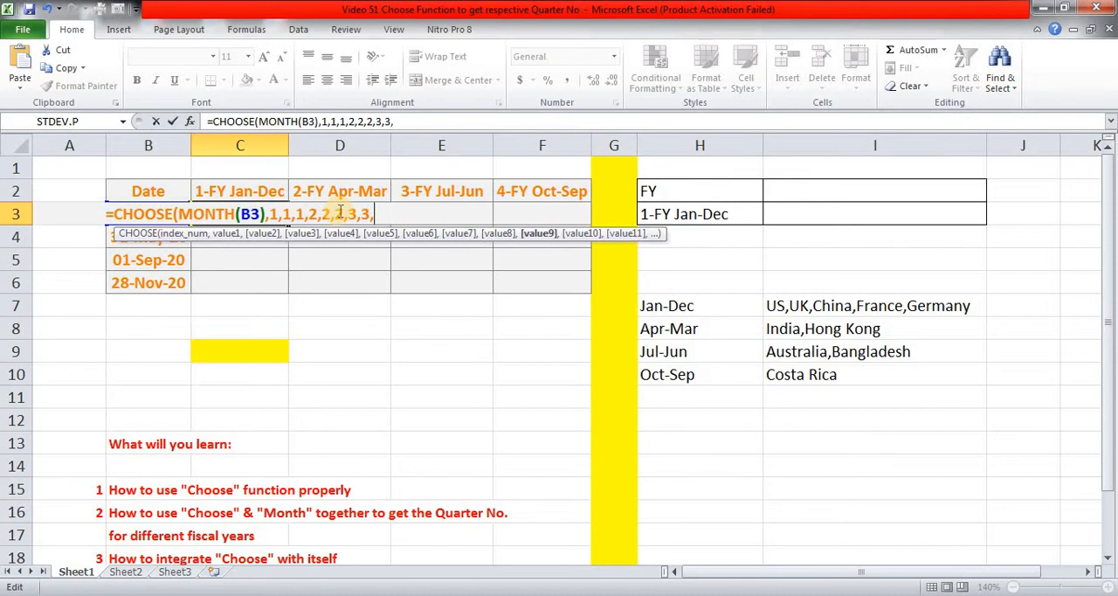
pyautogui.write('3')
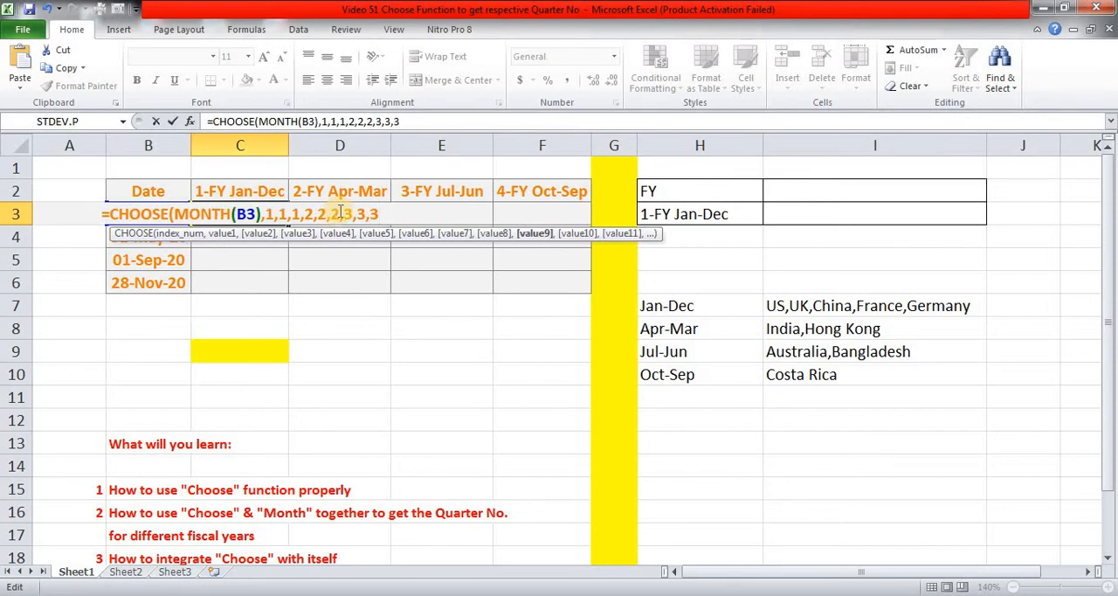
pyautogui.write(',')
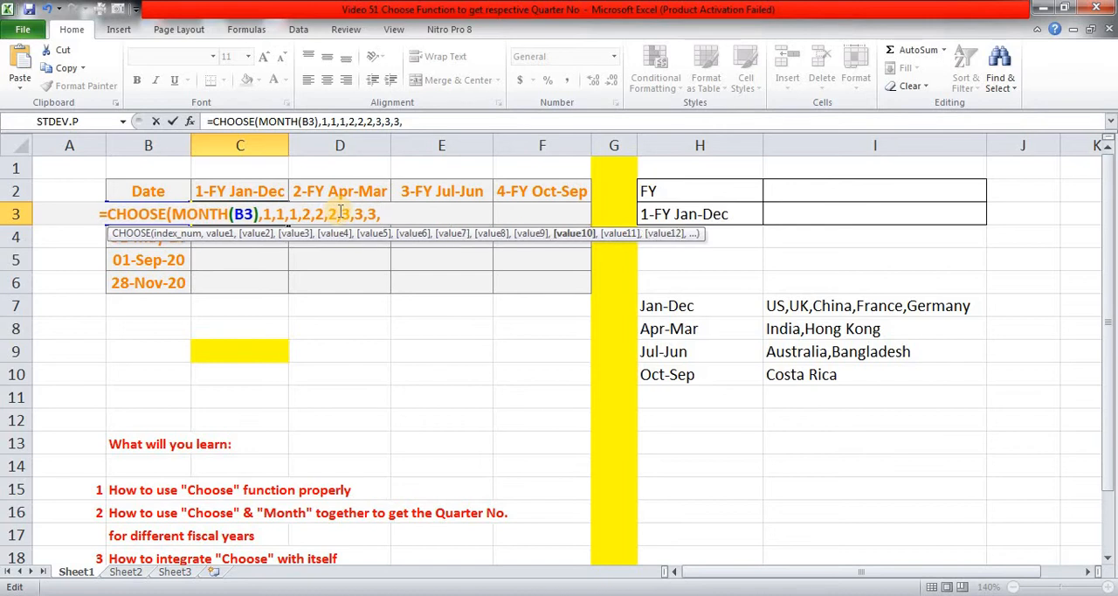
pyautogui.write('4,4,4')
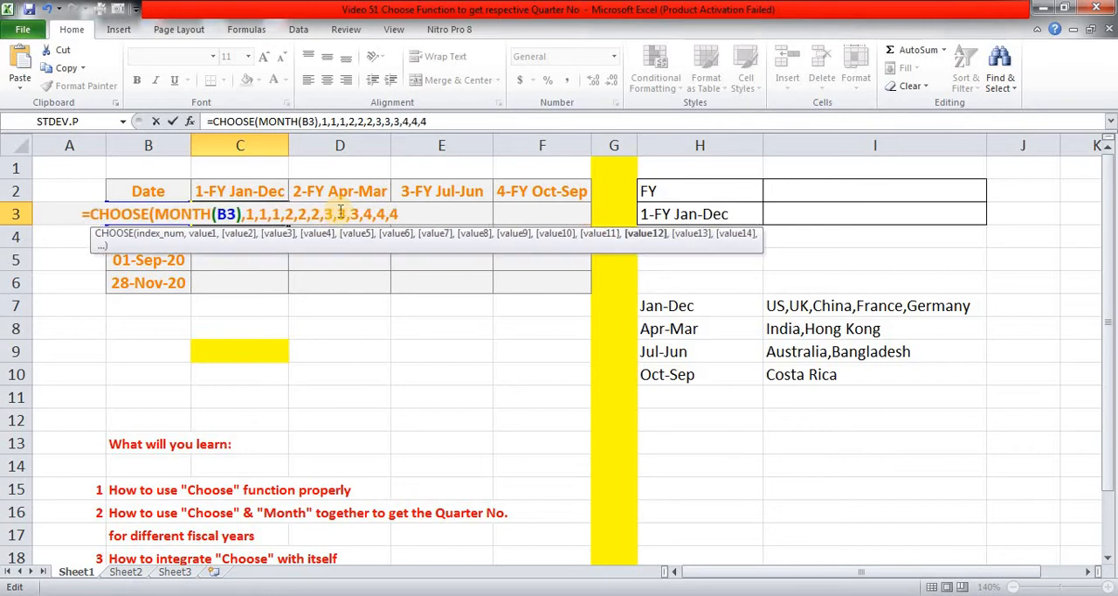
pyautogui.write(')')
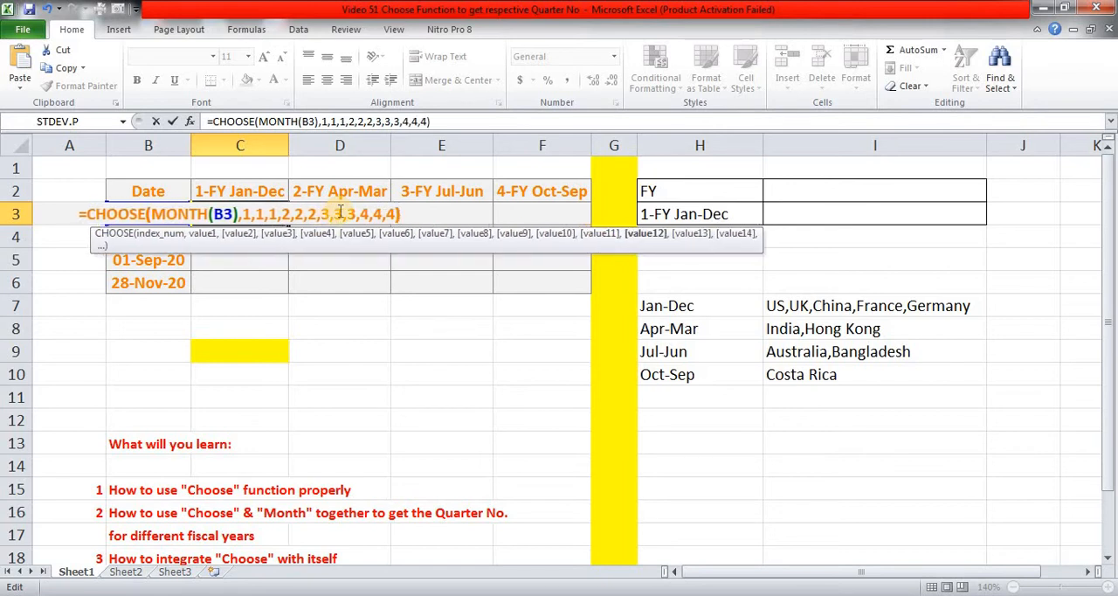
pyautogui.hotkey('ctrl', 'Return')
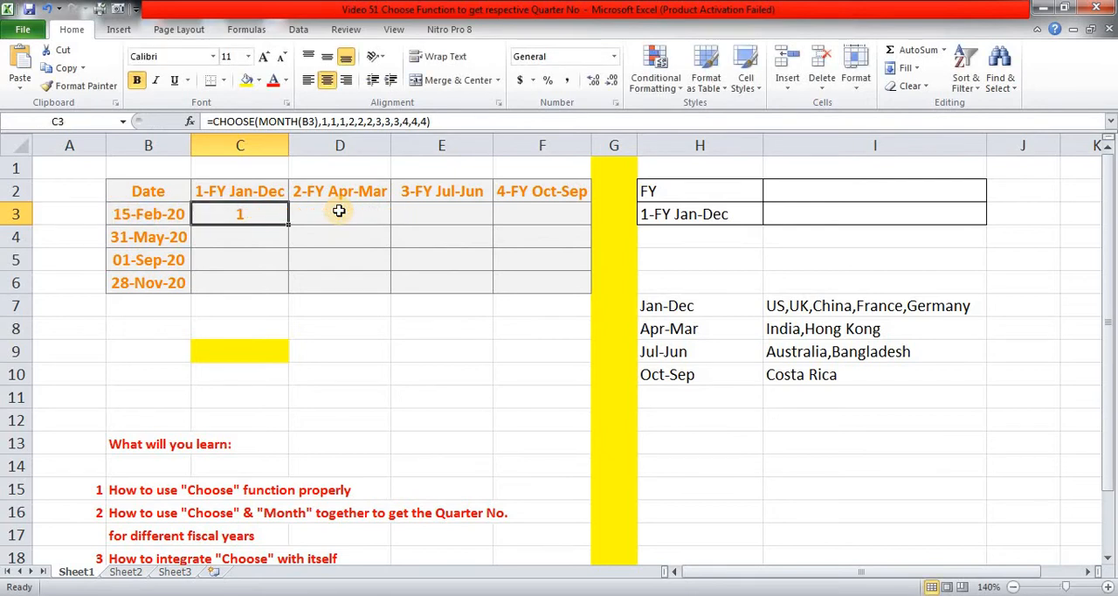
# Add the text prefix "Q-"& in front of the CHOOSE function in the C3 formula.
pyautogui.press('Up')
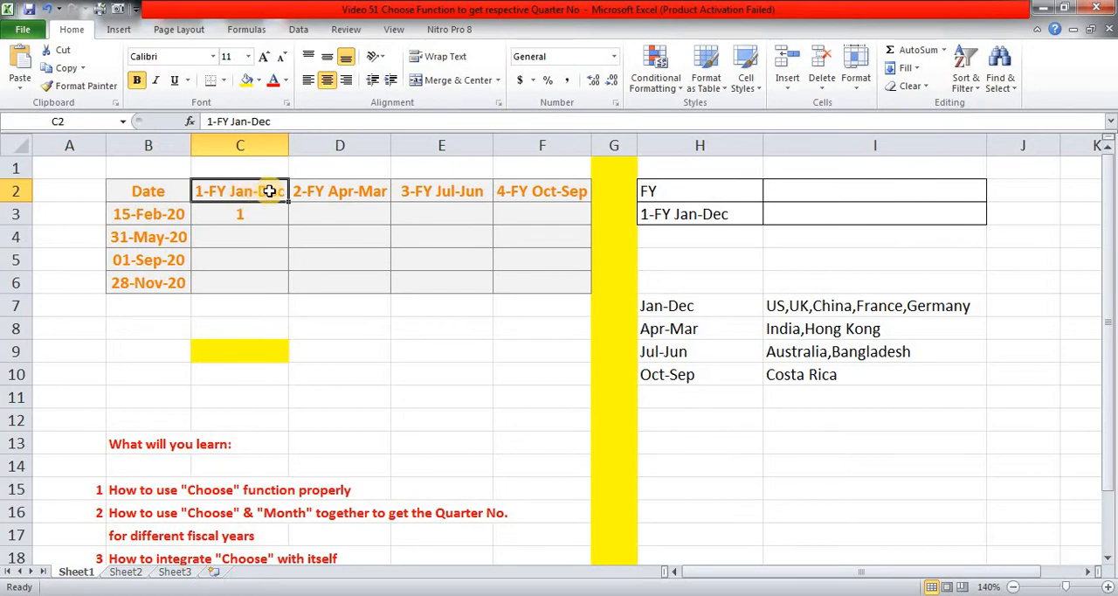
pyautogui.click(250, 214)
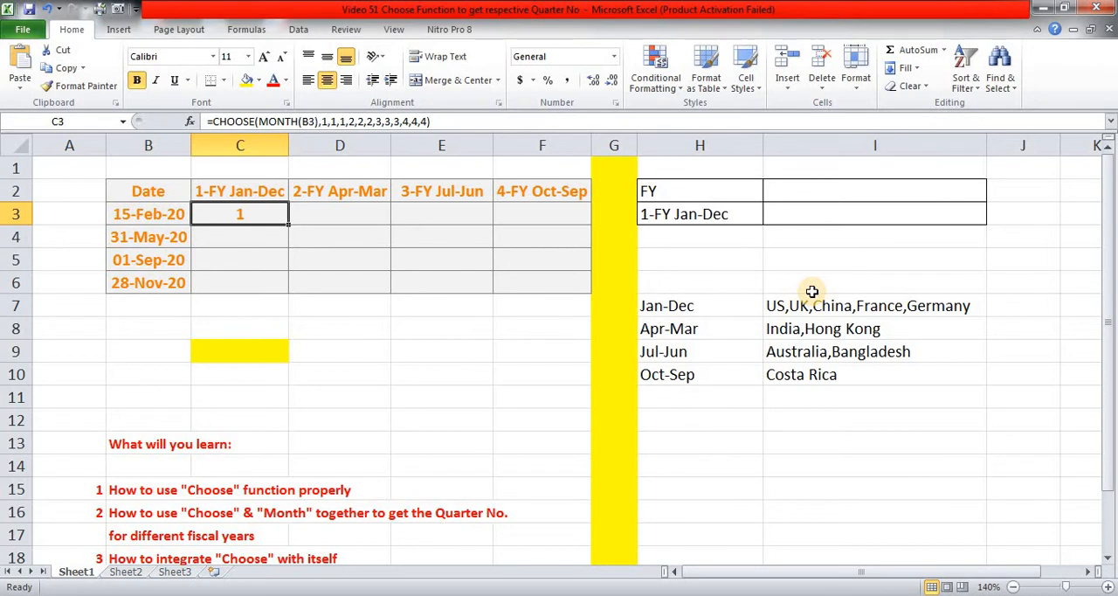
pyautogui.press('F2')
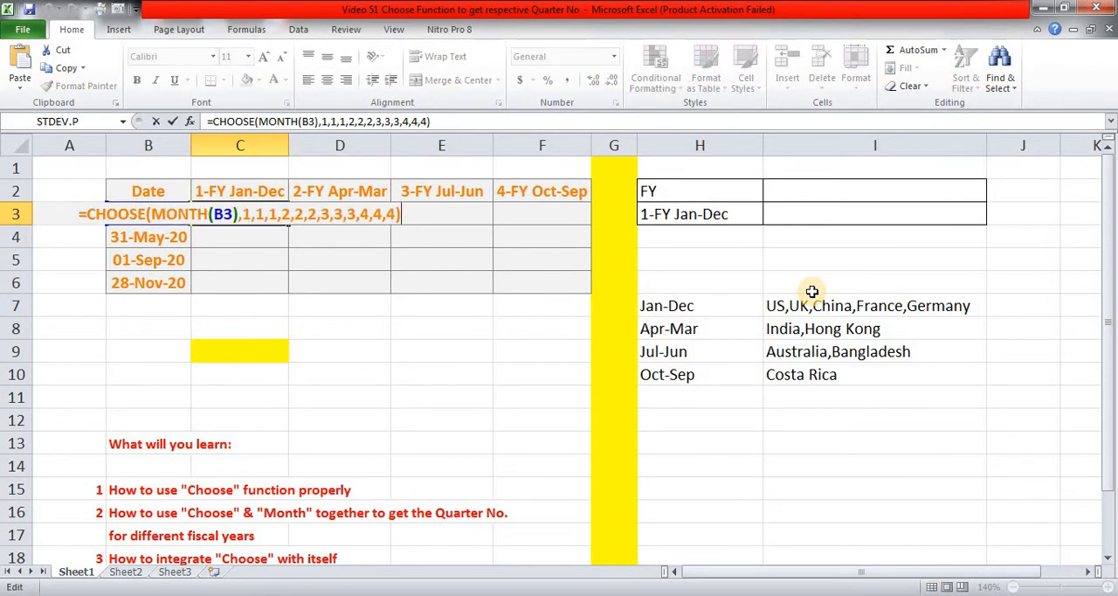
pyautogui.press('Home')
pyautogui.press('Right')
pyautogui.write('"Q')
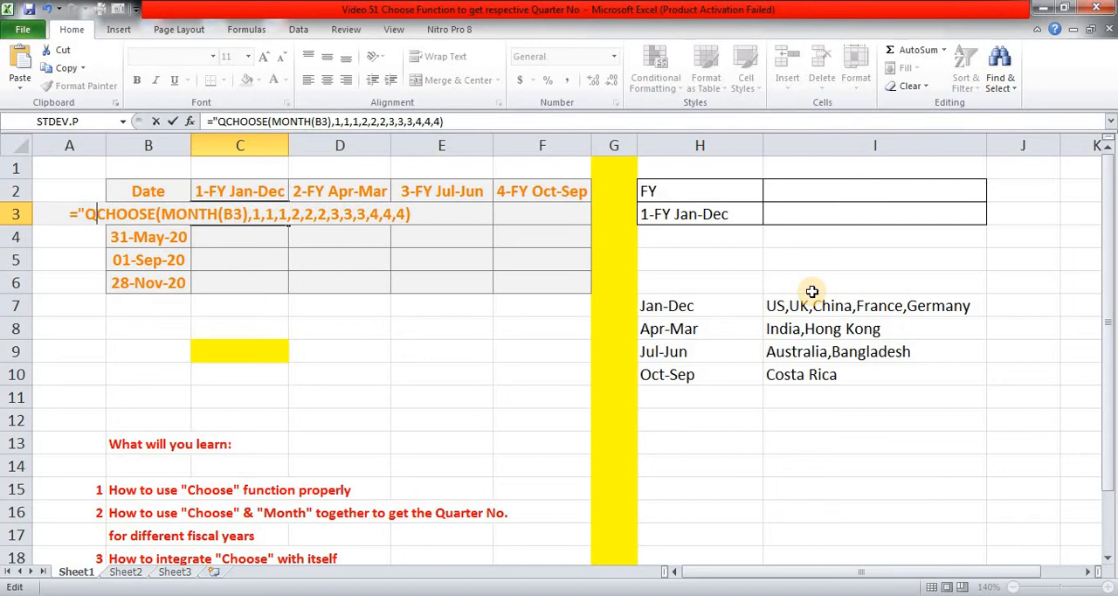
pyautogui.write('-')
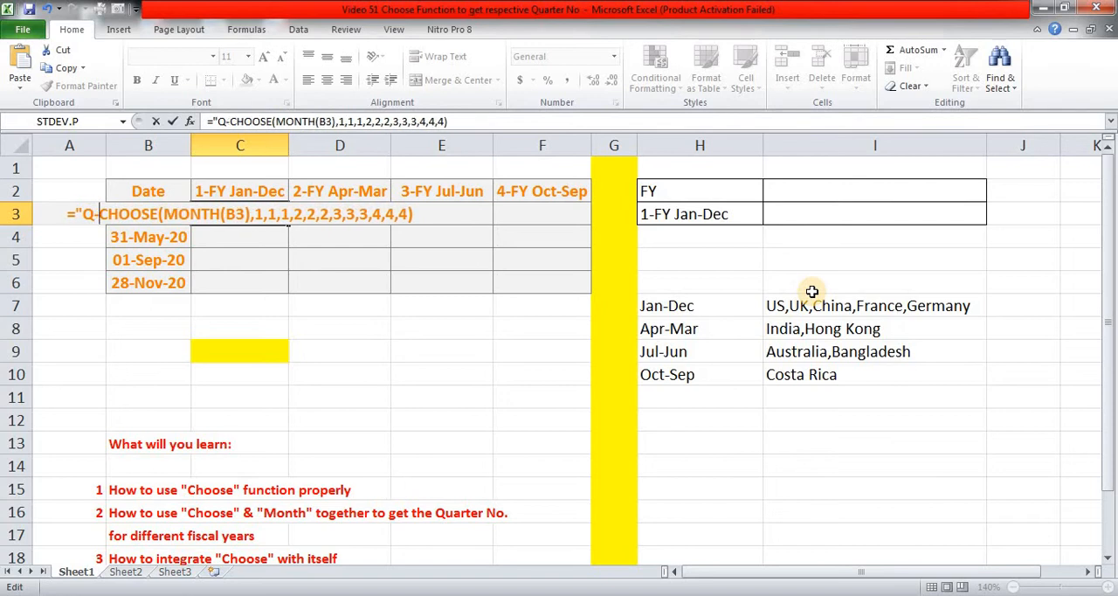
pyautogui.write('"&')
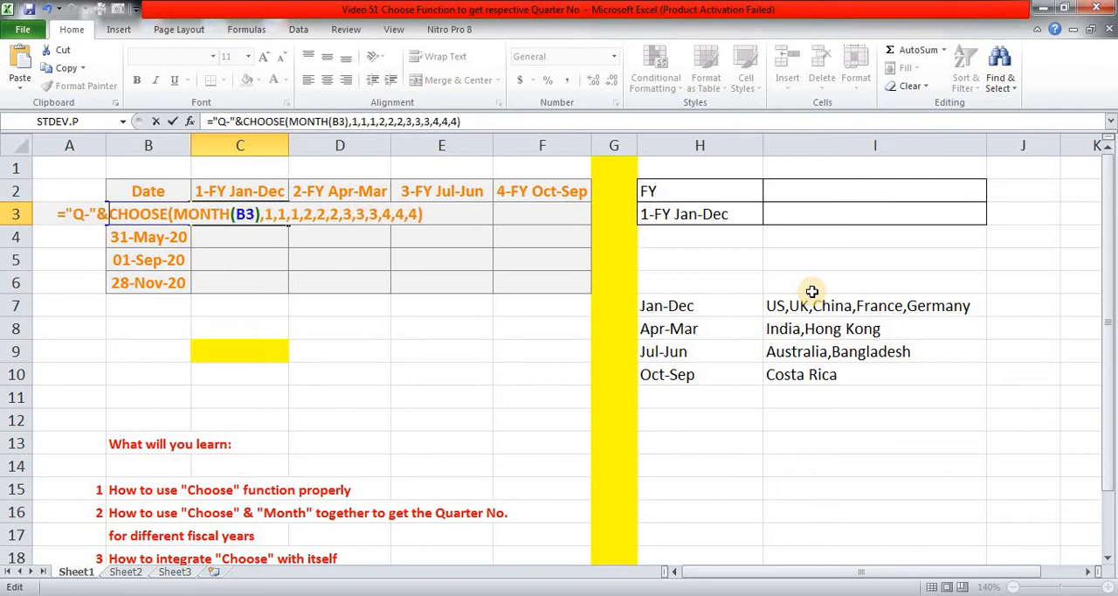
pyautogui.hotkey('ctrl', 'Return')
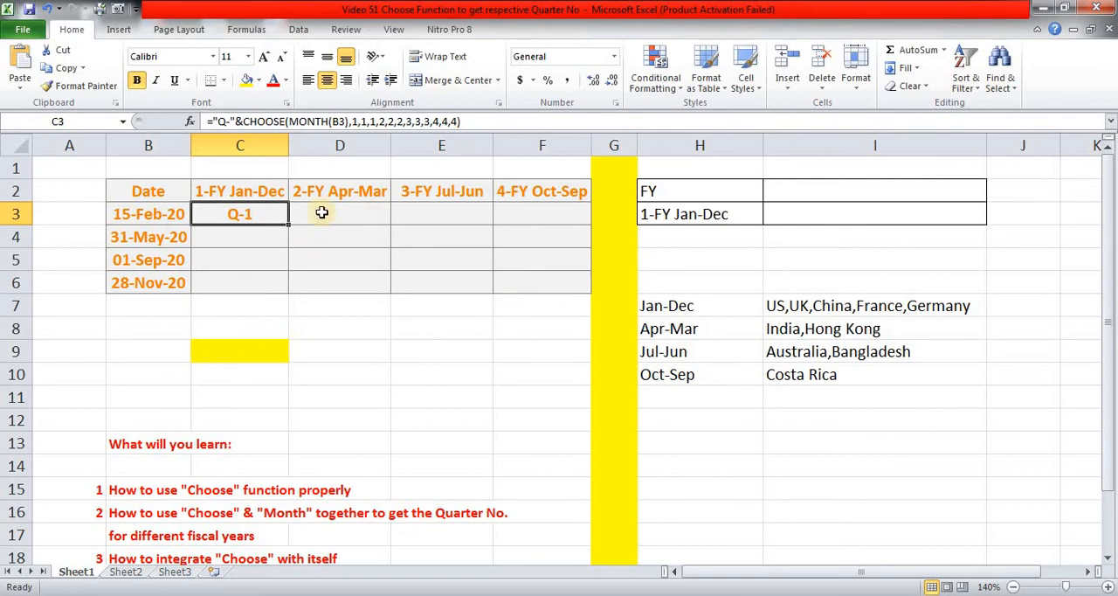
# Copy the formula text of C3 into D3 under 2-FY Apr-Mar, keeping the reference to B3.
pyautogui.press('F2')
pyautogui.hotkey('shift', 'Home')
pyautogui.hotkey('ctrl', 'c')
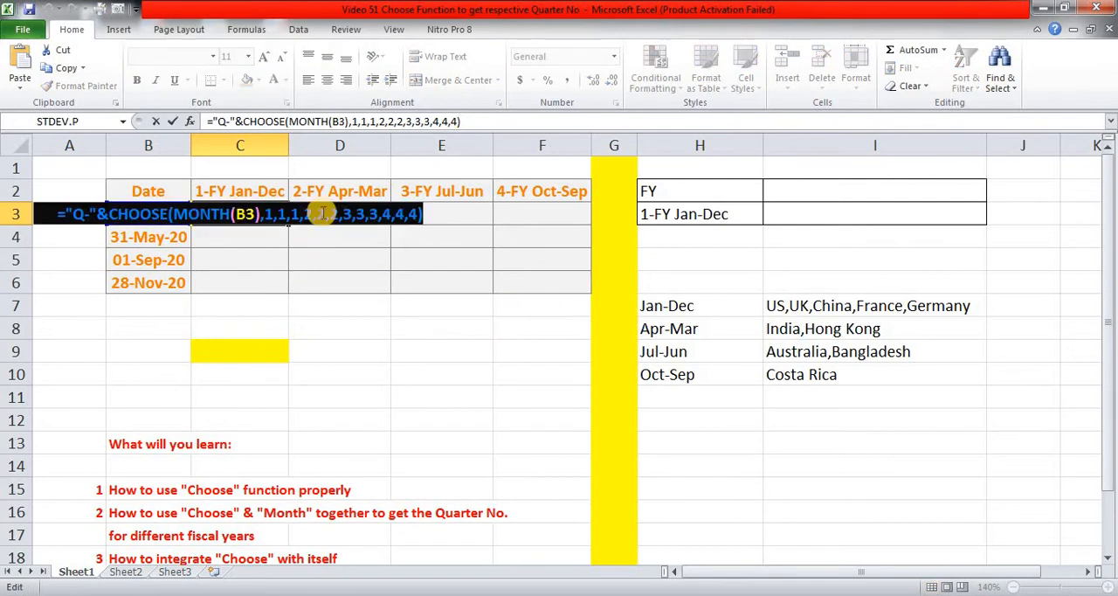
pyautogui.press('Escape')
pyautogui.click(324, 213)
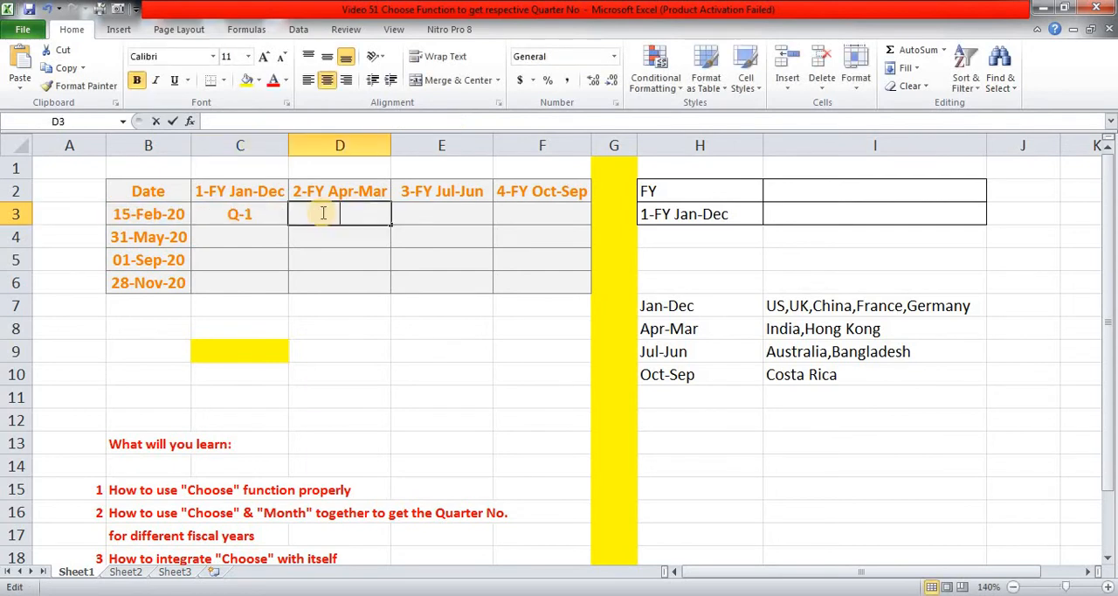
pyautogui.press('F2')
pyautogui.hotkey('ctrl', 'v')
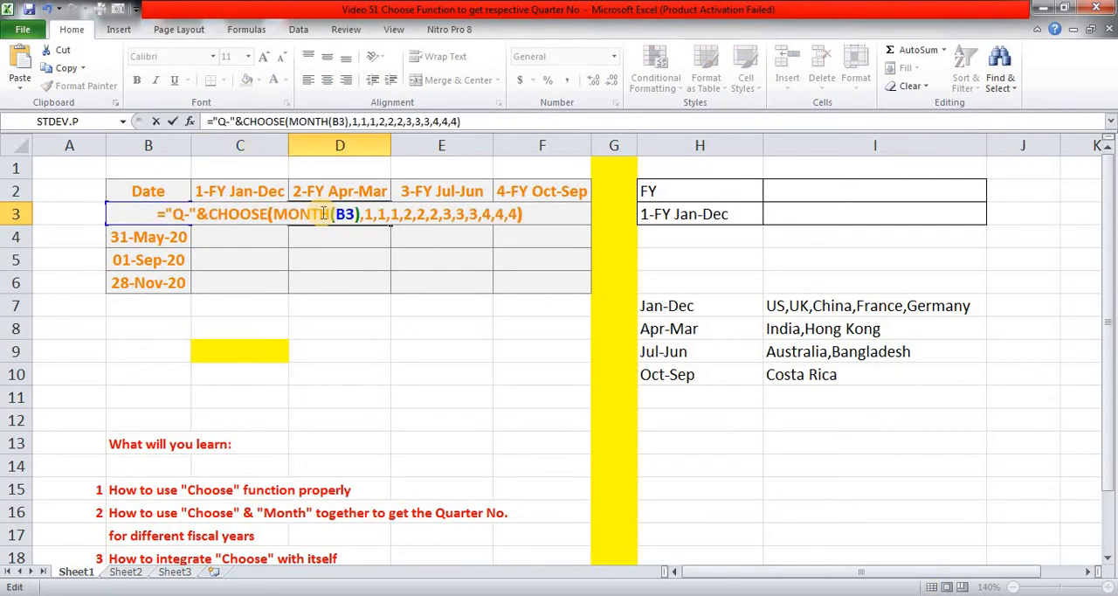
# Remove the twelve Jan-Dec quarter values from the CHOOSE formula in D3, keeping MONTH(B3) as its index number.
pyautogui.press('Left')
pyautogui.press('Left')
pyautogui.press('Left')
pyautogui.press('Left')
pyautogui.press('Left')
pyautogui.press('Left')
pyautogui.press('Left')
pyautogui.press('Left')
pyautogui.press('Left')
pyautogui.press('Left')
pyautogui.press('Left')
pyautogui.press('Left')
pyautogui.press('Left')
pyautogui.press('Left')
pyautogui.press('Left')
pyautogui.press('Left')
pyautogui.press('Left')
pyautogui.press('Left')
pyautogui.press('Left')
pyautogui.press('Left')
pyautogui.press('Left')
pyautogui.press('Left')
pyautogui.press('Left')
pyautogui.press('Left')
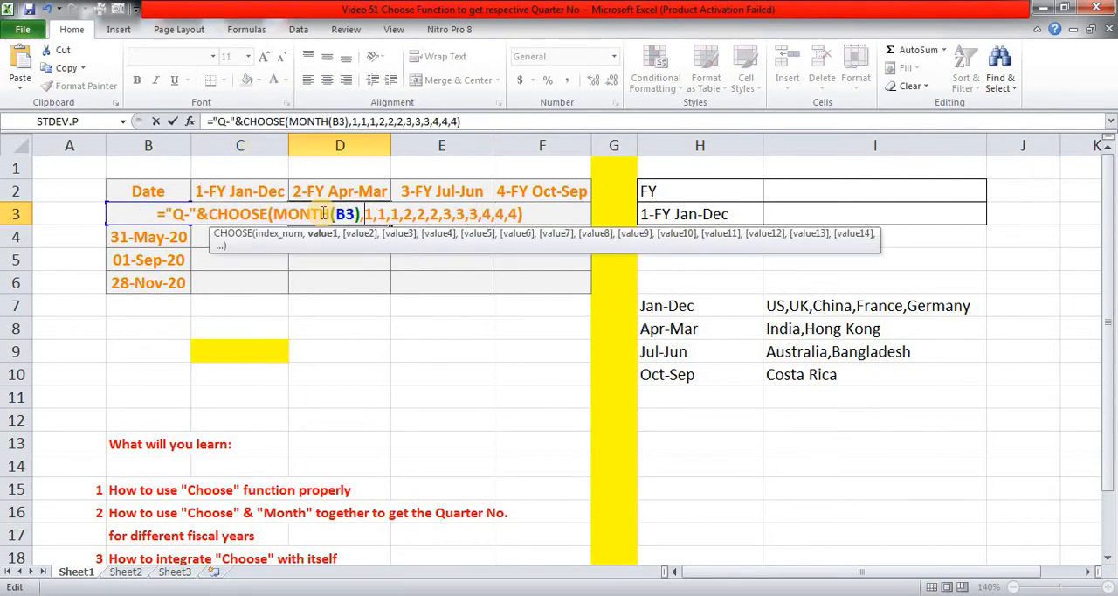
pyautogui.hotkey('shift', 'Right')
pyautogui.hotkey('shift', 'Right')
pyautogui.hotkey('shift', 'Right')
pyautogui.hotkey('shift', 'Right')
pyautogui.hotkey('shift', 'Right')
pyautogui.hotkey('shift', 'Right')
pyautogui.hotkey('shift', 'Right')
pyautogui.hotkey('shift', 'Right')
pyautogui.hotkey('shift', 'Right')
pyautogui.hotkey('shift', 'Right')
pyautogui.hotkey('shift', 'Right')
pyautogui.hotkey('shift', 'Right')
pyautogui.hotkey('shift', 'Right')
pyautogui.hotkey('shift', 'Right')
pyautogui.hotkey('shift', 'Right')
pyautogui.hotkey('shift', 'Right')
pyautogui.hotkey('shift', 'Right')
pyautogui.hotkey('shift', 'Right')
pyautogui.hotkey('shift', 'Right')
pyautogui.hotkey('shift', 'Right')
pyautogui.hotkey('shift', 'Right')
pyautogui.hotkey('shift', 'Right')
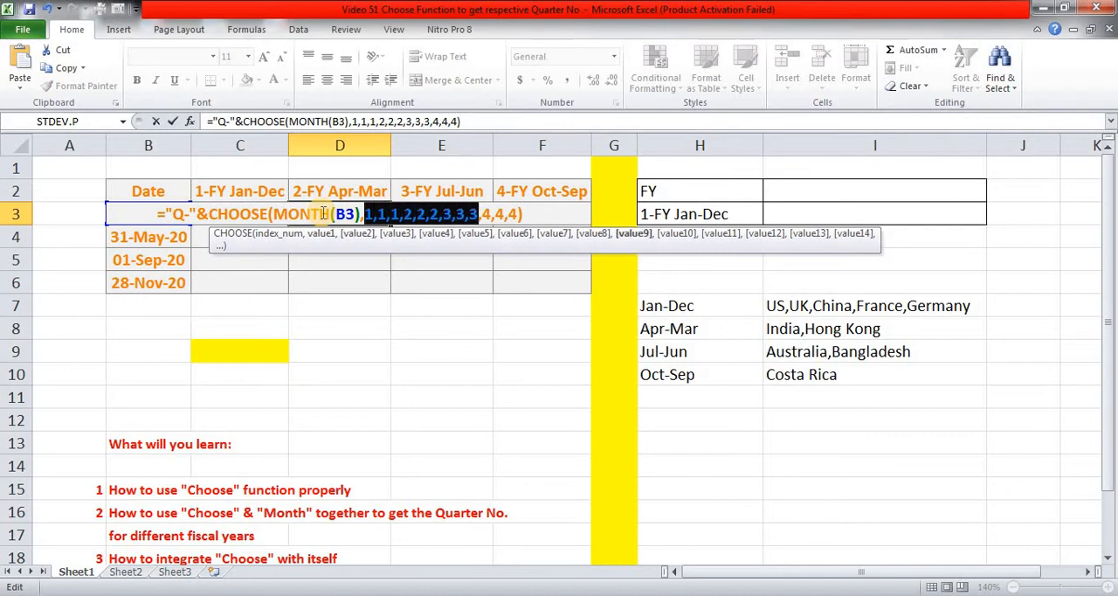
pyautogui.hotkey('shift', 'Right')
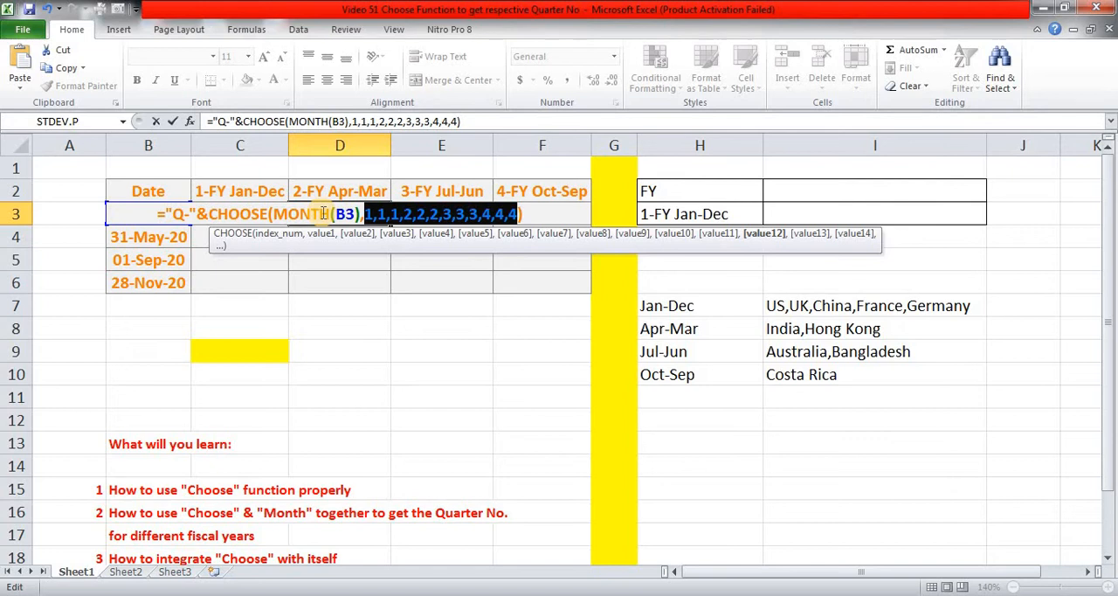
pyautogui.press('Delete')
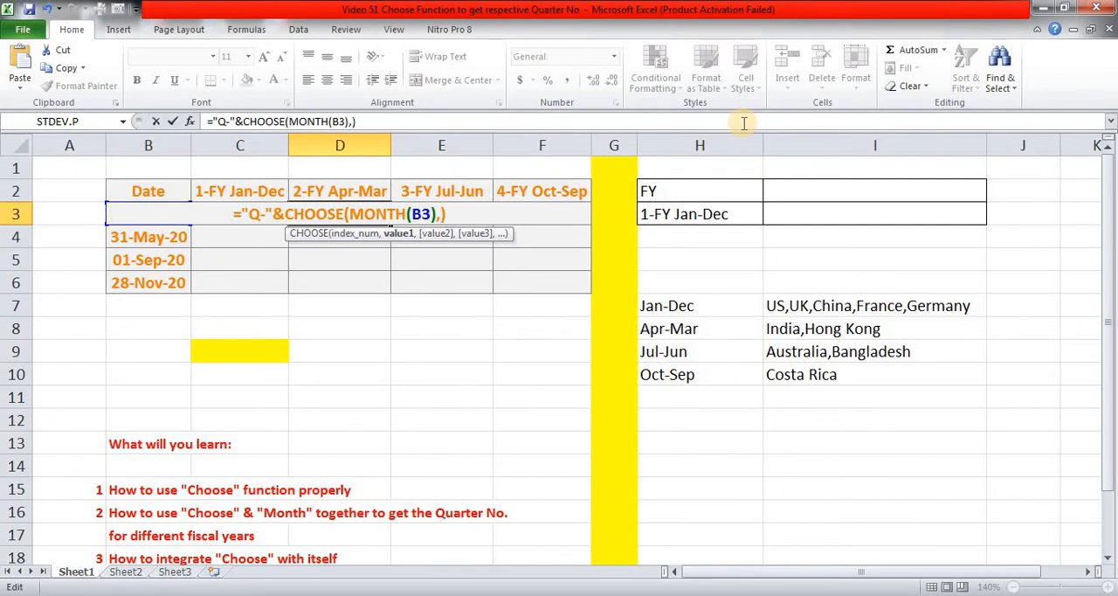
# Complete the CHOOSE formula in D3 with the quarter values 4,4,4,1,1,1,2,2,2,3,3,3 for the Apr-Mar fiscal year.
pyautogui.write('4,4,4')
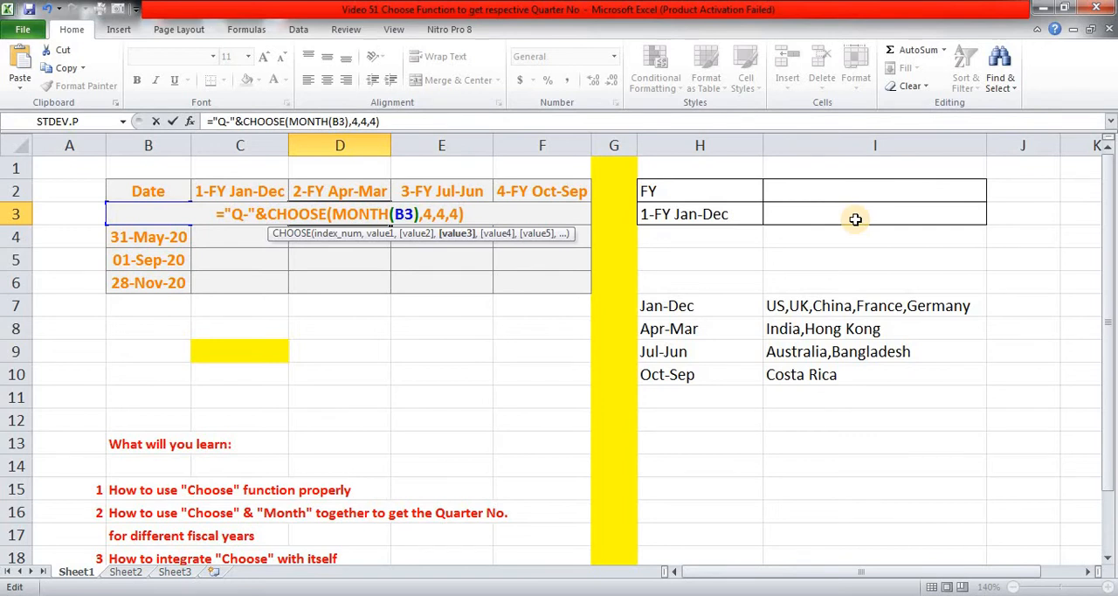
pyautogui.write(',')
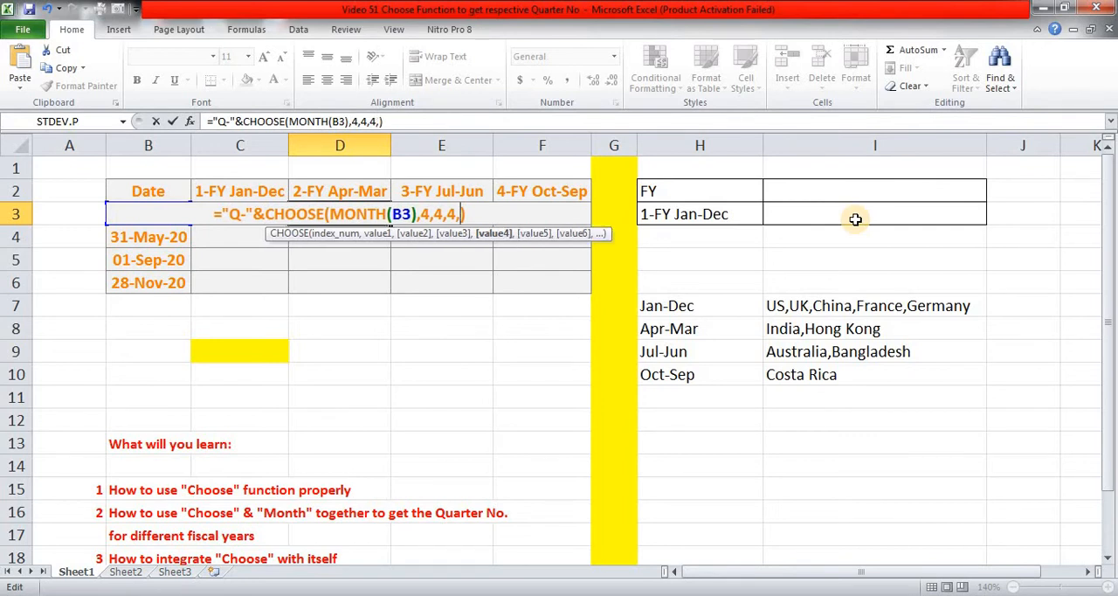
pyautogui.write('1,1,1')
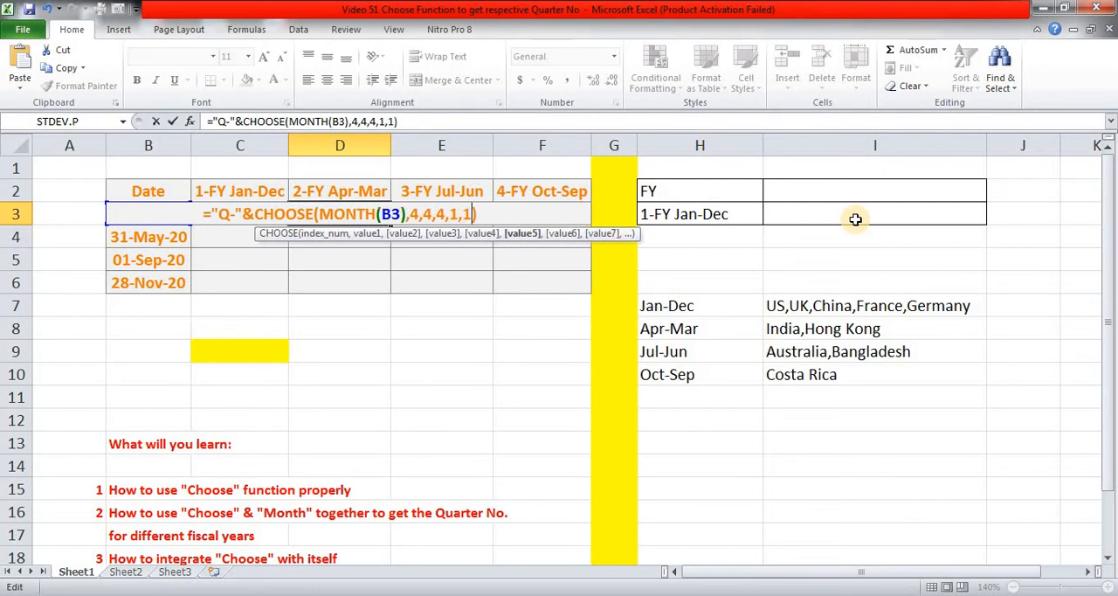
pyautogui.write(',')
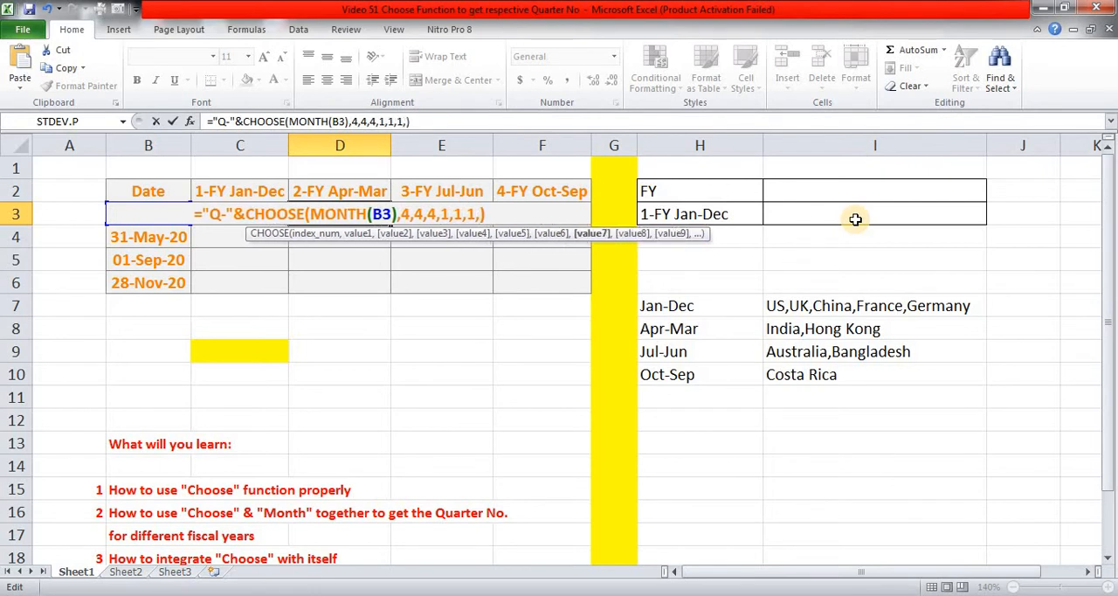
pyautogui.write('2,2,2)')
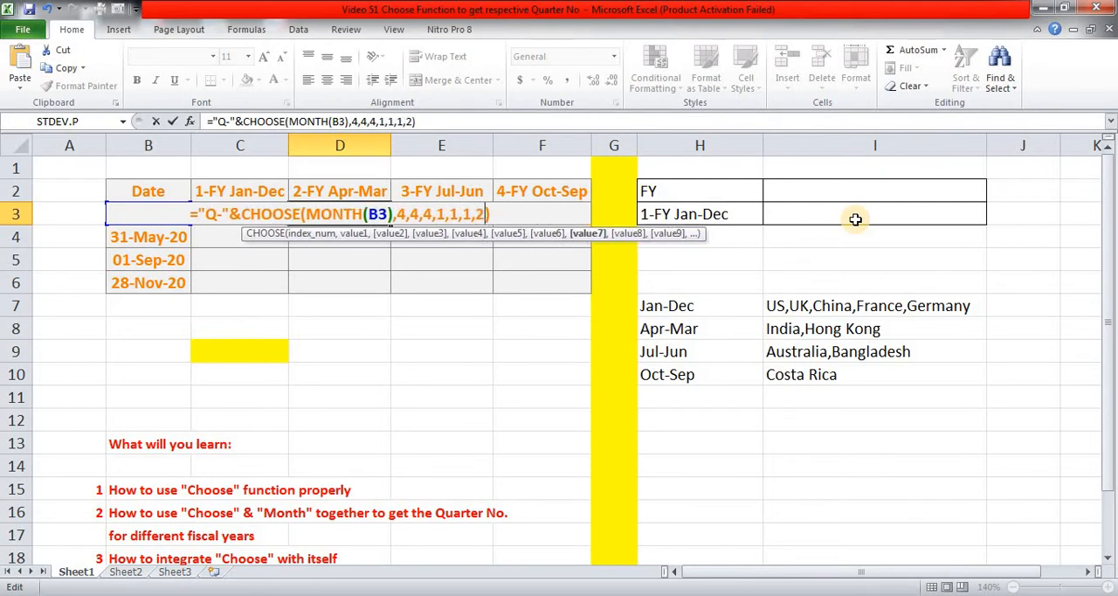
pyautogui.write(',2,2,2,')
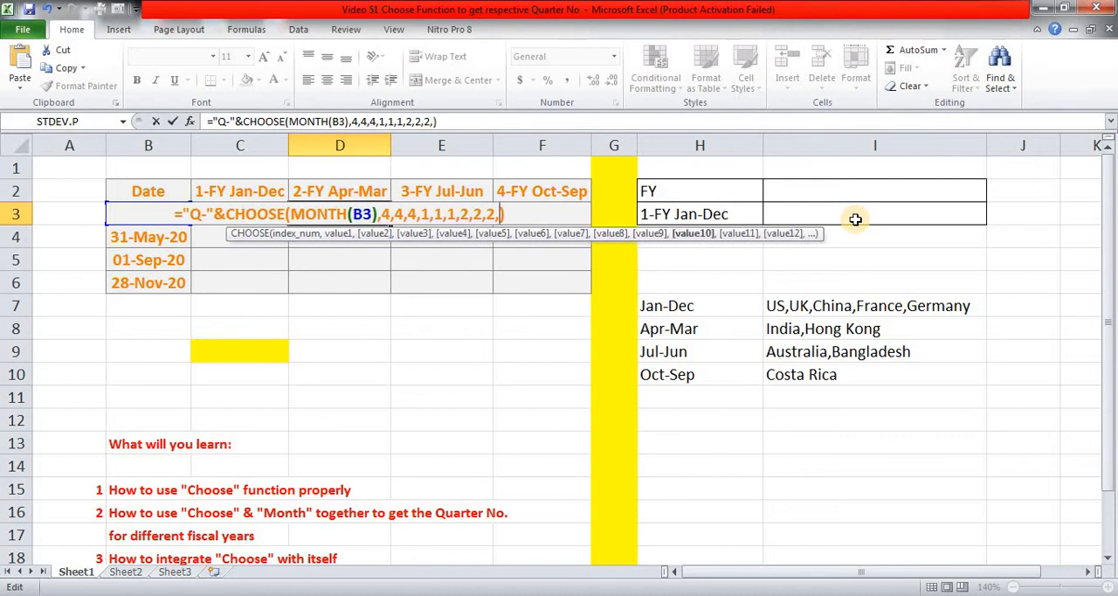
pyautogui.write('3,3,3')
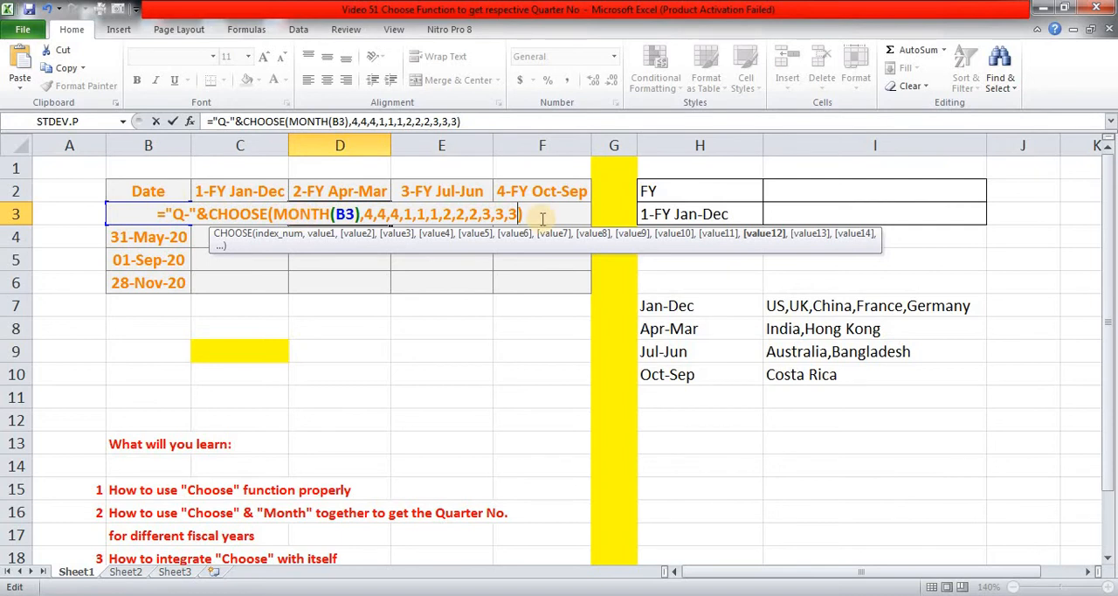
pyautogui.hotkey('ctrl', 'Return')
pyautogui.press('Left')
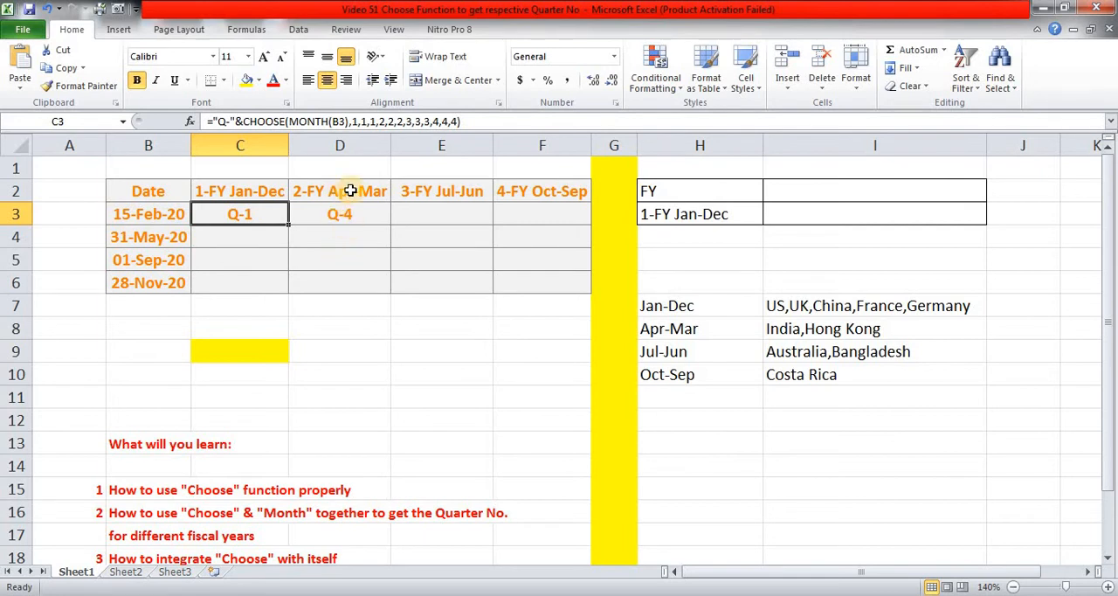
# Copy the formula text of D3 into E3 under 3-FY Jul-Jun, keeping the reference to B3.
pyautogui.click(371, 210)
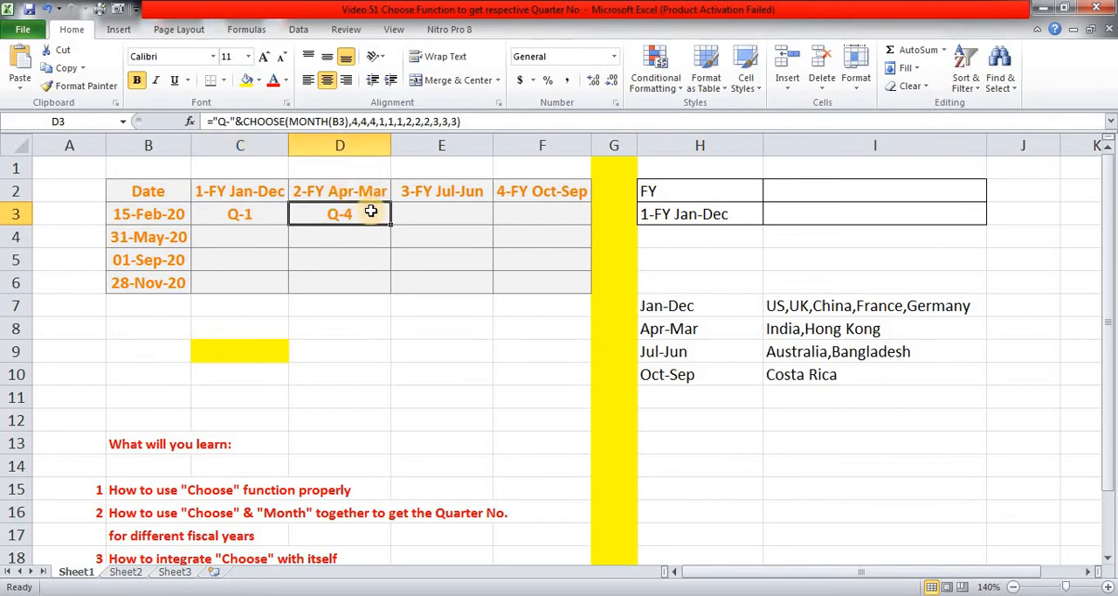
pyautogui.doubleClick(370, 211)
pyautogui.tripleClick(371, 211)
pyautogui.hotkey('ctrl', 'c')
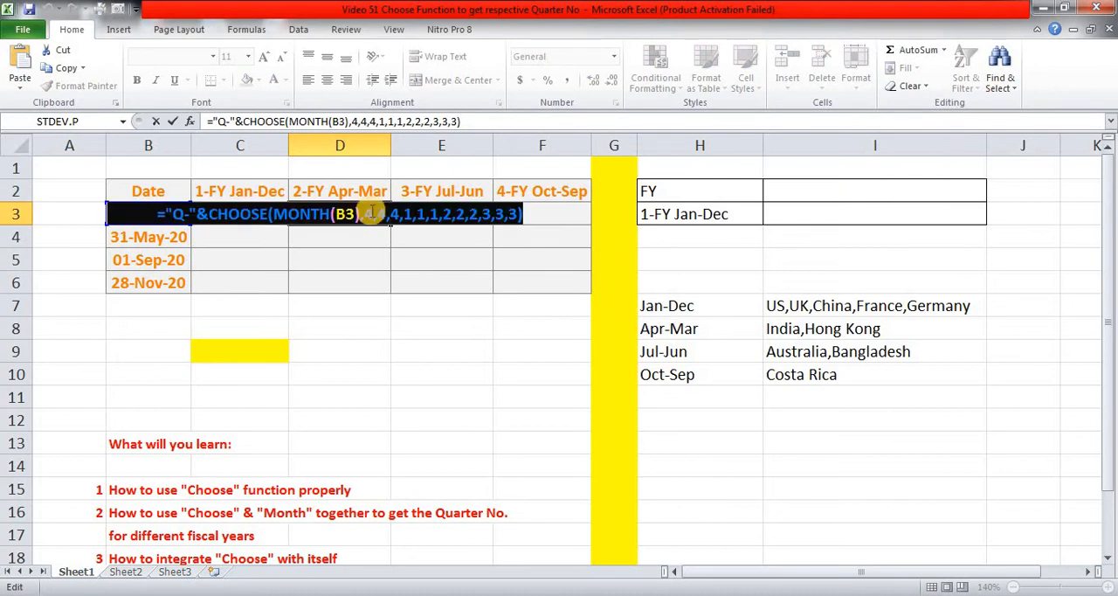
pyautogui.press('Escape')
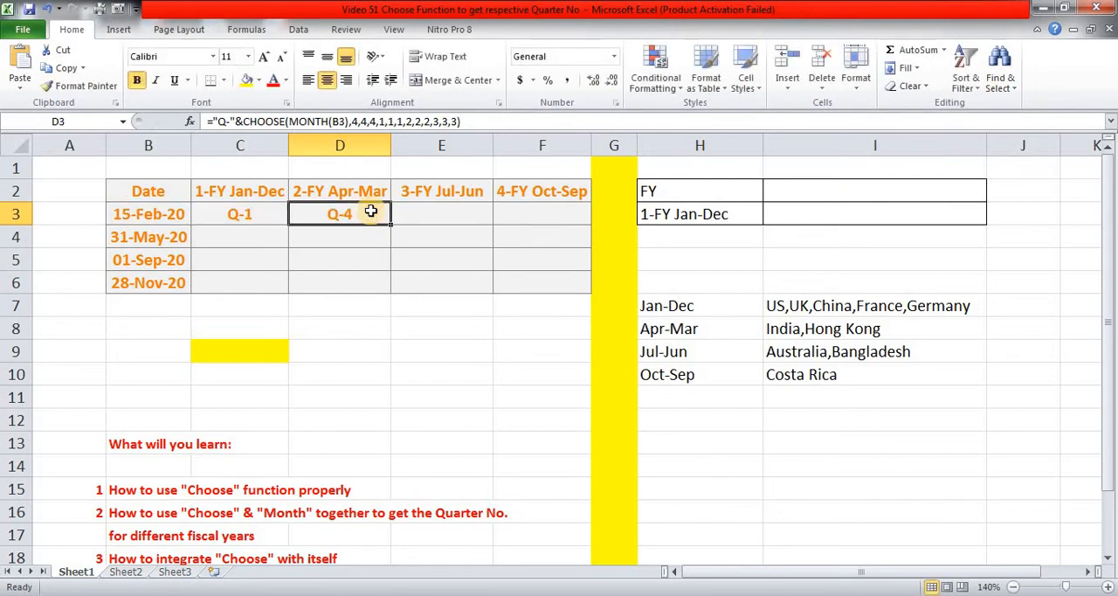
pyautogui.press('Right')
pyautogui.press('F2')
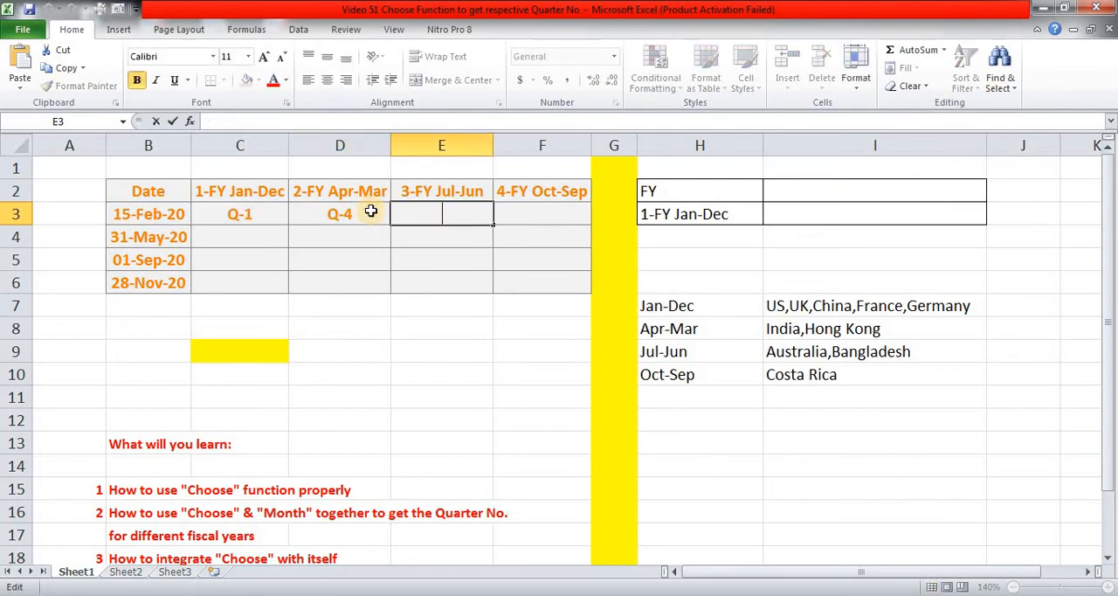
pyautogui.hotkey('ctrl', 'v')
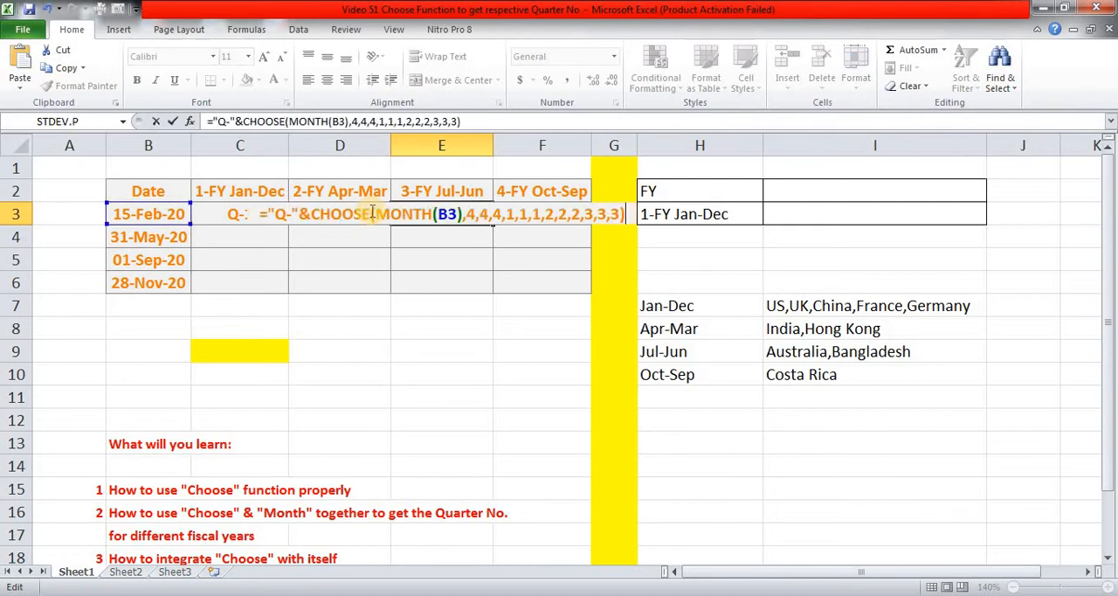
# Remove the twelve Apr-Mar quarter values from the CHOOSE formula in E3, keeping MONTH(B3) as its index number.
pyautogui.press('Left')
pyautogui.press('Left')
pyautogui.hotkey('shift', 'Left')
pyautogui.hotkey('shift', 'Left')
pyautogui.hotkey('shift', 'Left')
pyautogui.hotkey('shift', 'Left')
pyautogui.hotkey('shift', 'Left')
pyautogui.hotkey('shift', 'Left')
pyautogui.hotkey('shift', 'Left')
pyautogui.hotkey('shift', 'Left')
pyautogui.hotkey('shift', 'Left')
pyautogui.hotkey('shift', 'Left')
pyautogui.hotkey('shift', 'Left')
pyautogui.hotkey('shift', 'Left')
pyautogui.hotkey('shift', 'Left')
pyautogui.hotkey('shift', 'Left')
pyautogui.hotkey('shift', 'Left')
pyautogui.hotkey('shift', 'Left')
pyautogui.hotkey('shift', 'Left')
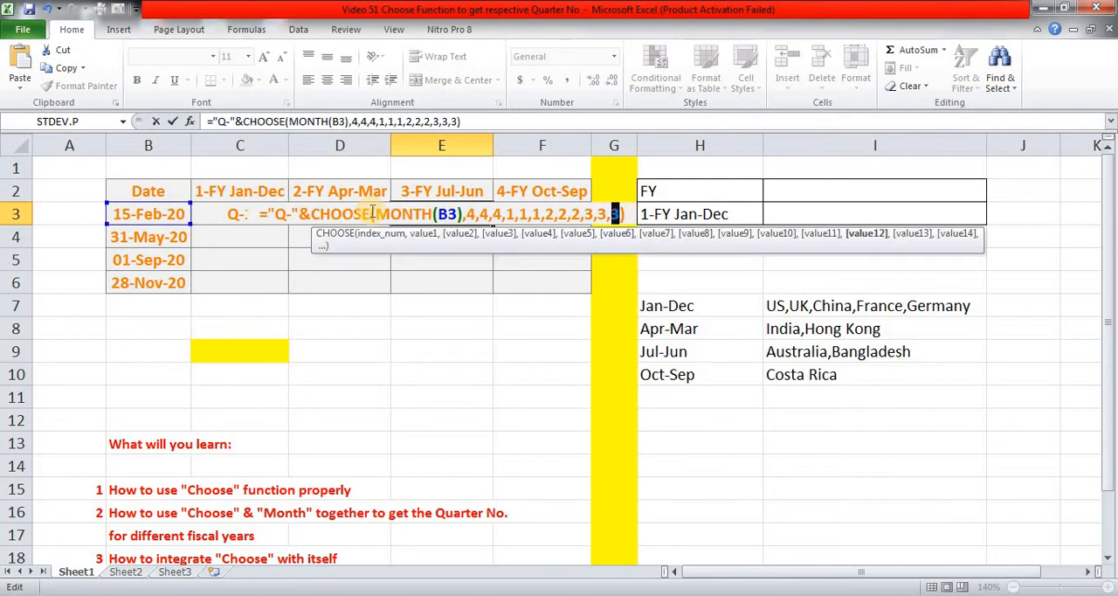
pyautogui.hotkey('shift', 'Left')
pyautogui.hotkey('shift', 'Left')
pyautogui.hotkey('shift', 'Left')
pyautogui.hotkey('shift', 'Left')
pyautogui.hotkey('shift', 'Left')
pyautogui.hotkey('shift', 'Left')
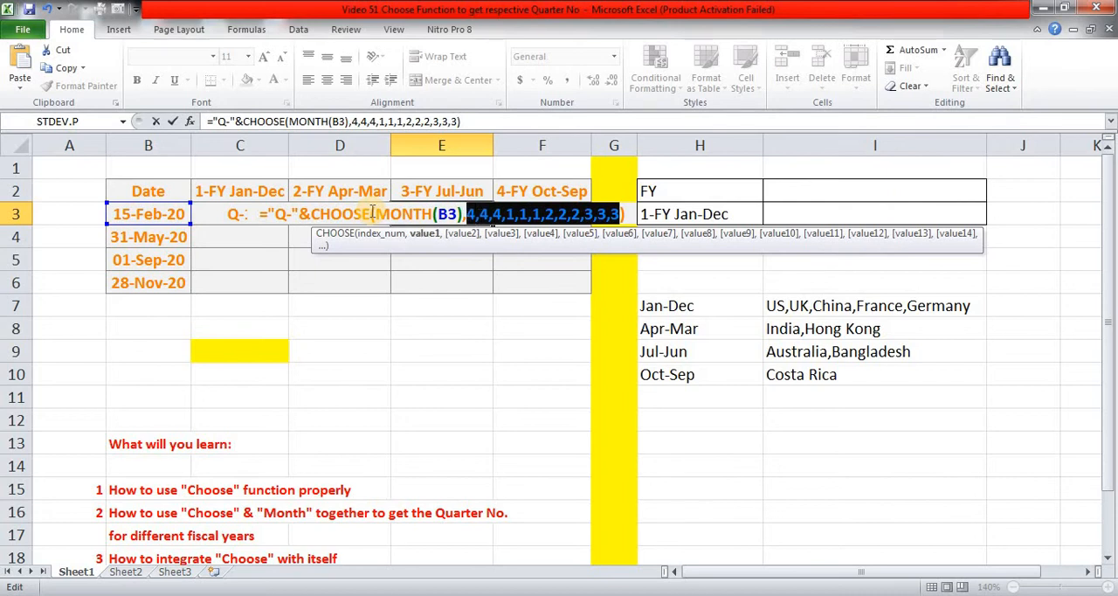
pyautogui.press('Delete')
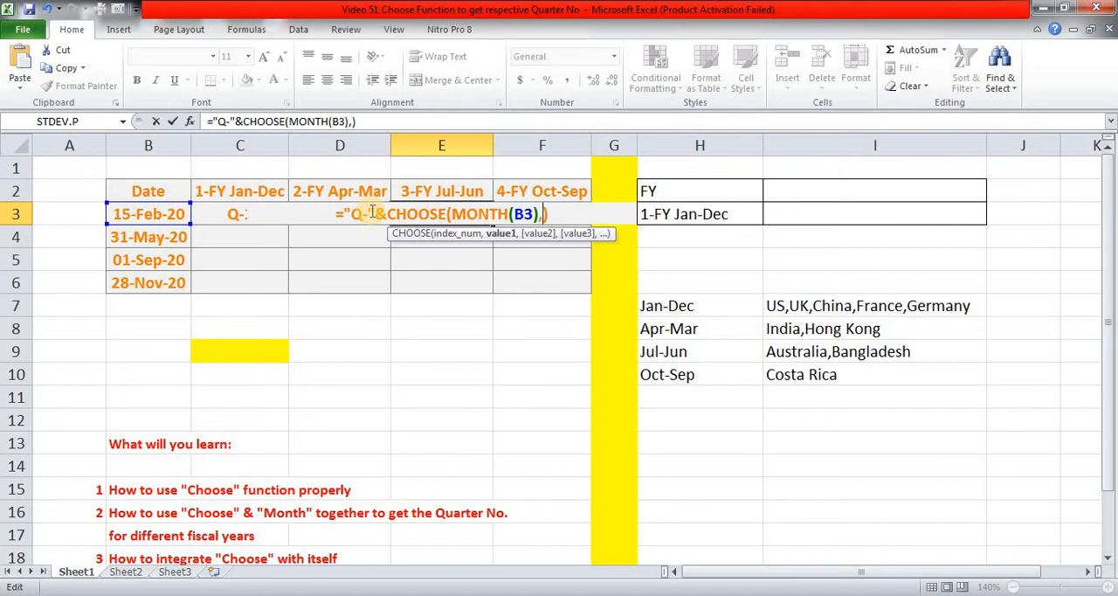
# Complete the CHOOSE formula in E3 with the quarter values 3,3,3,4,4,4,1,1,1,2,2,2 for the Jul-Jun fiscal year.
pyautogui.write('3,3')
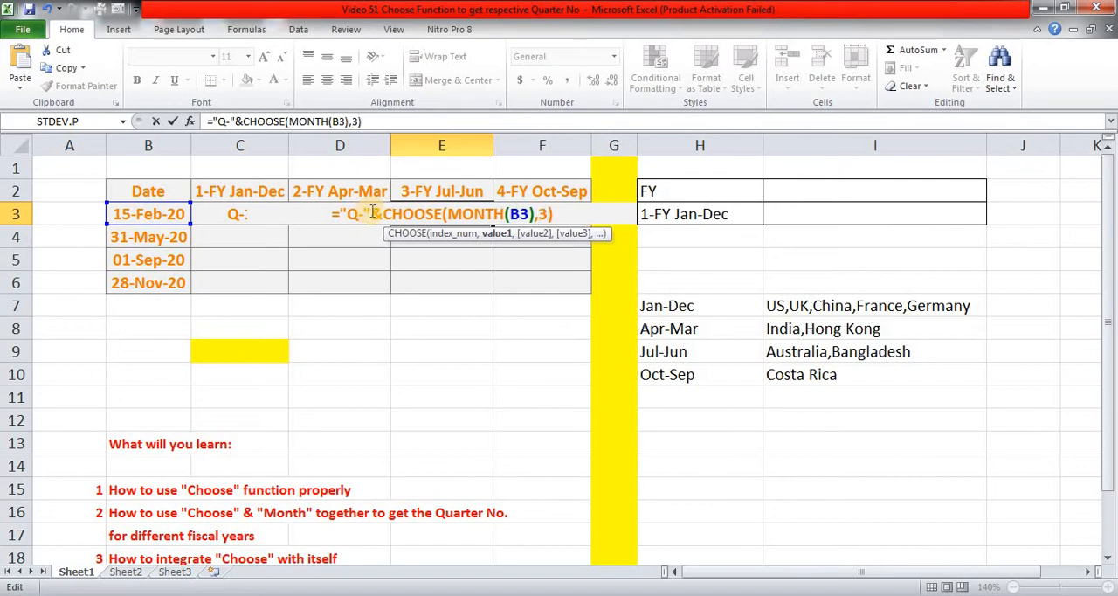
pyautogui.write(',3')
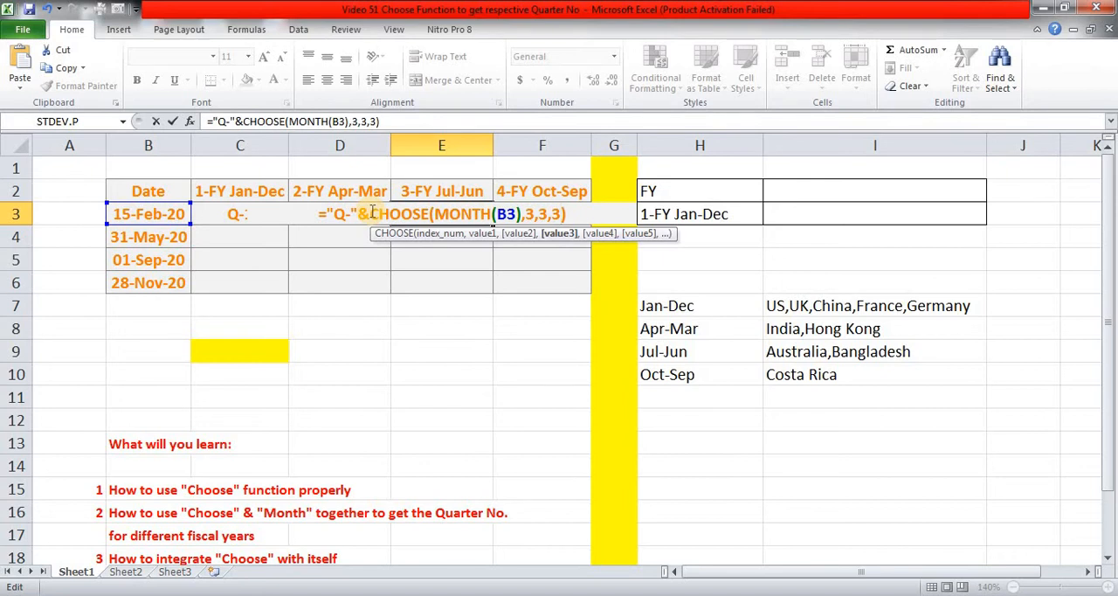
pyautogui.write(',')
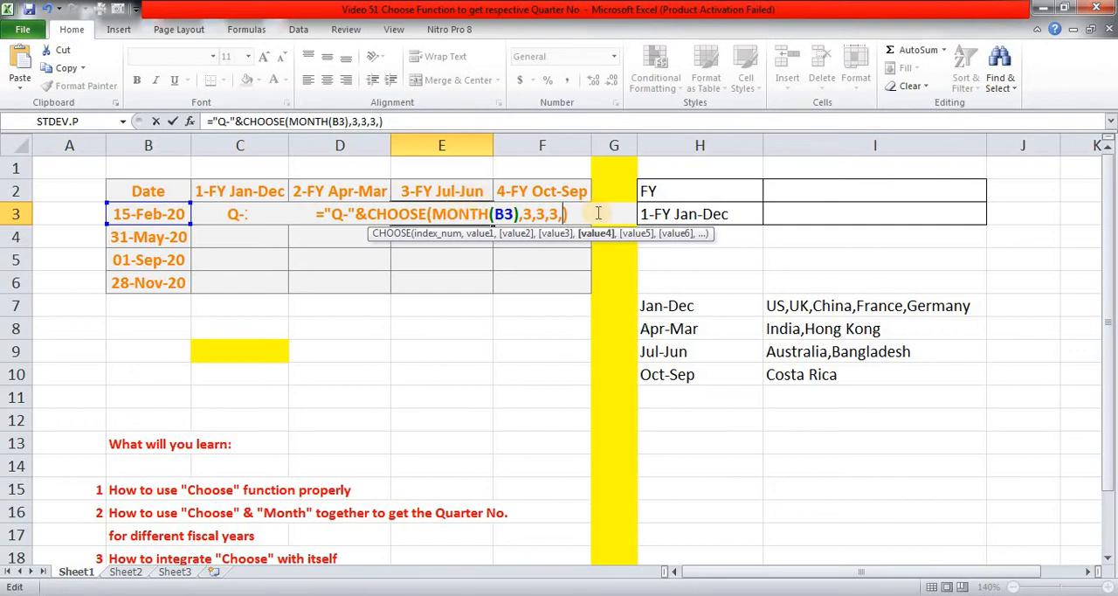
pyautogui.write('4,')
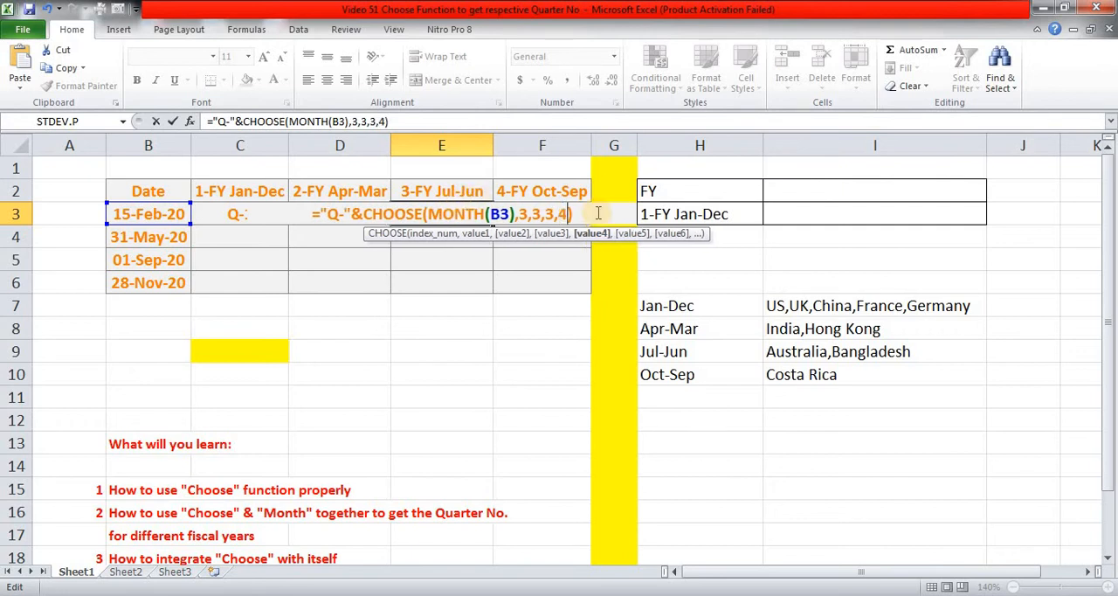
pyautogui.write('4')
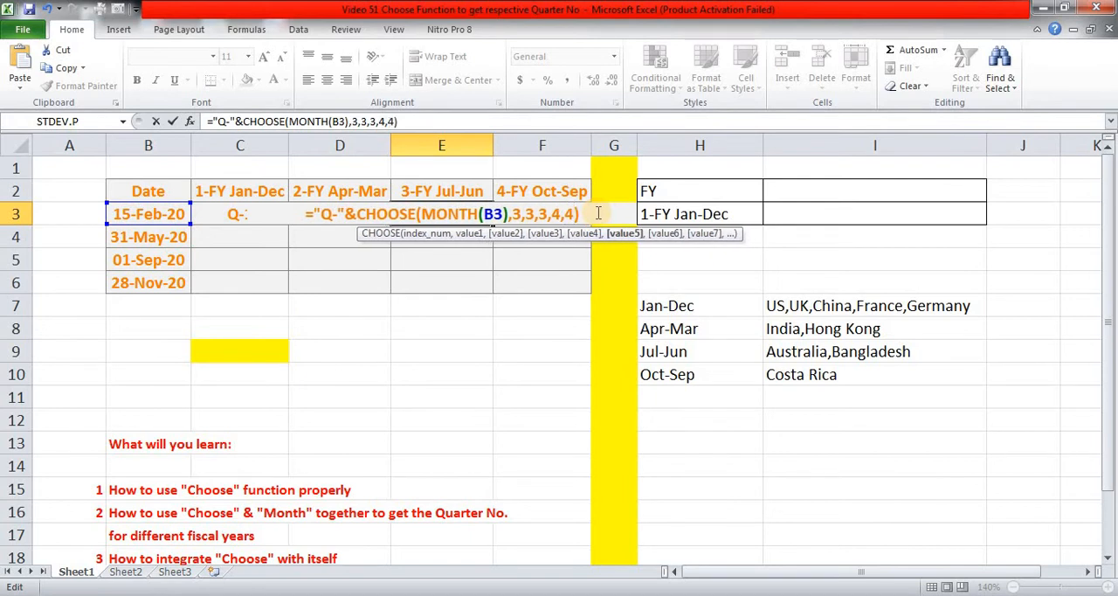
pyautogui.write(',4,')
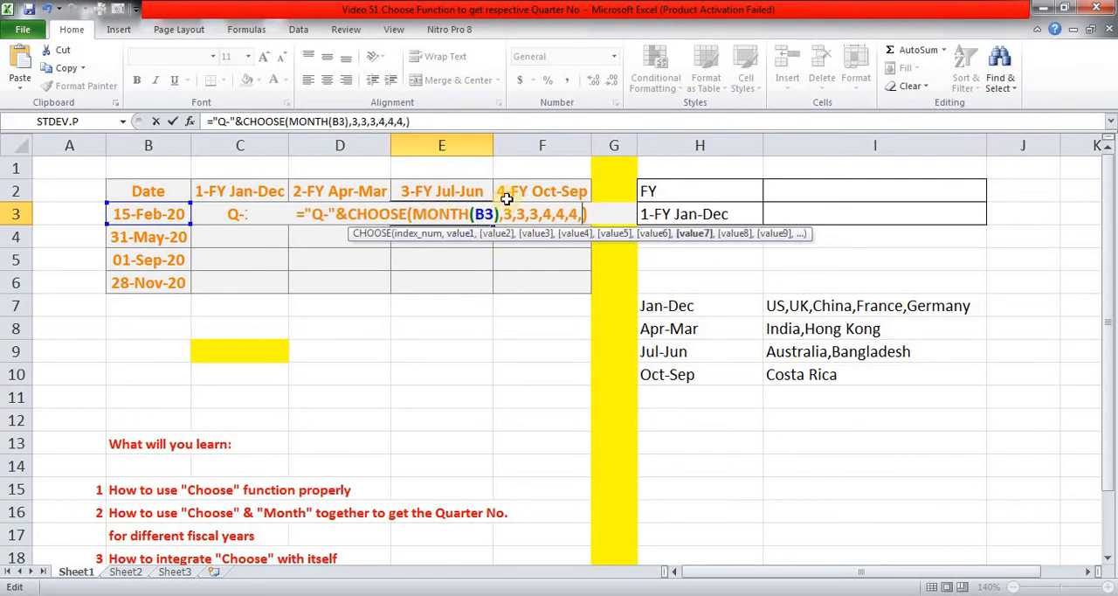
pyautogui.write('1,1,')
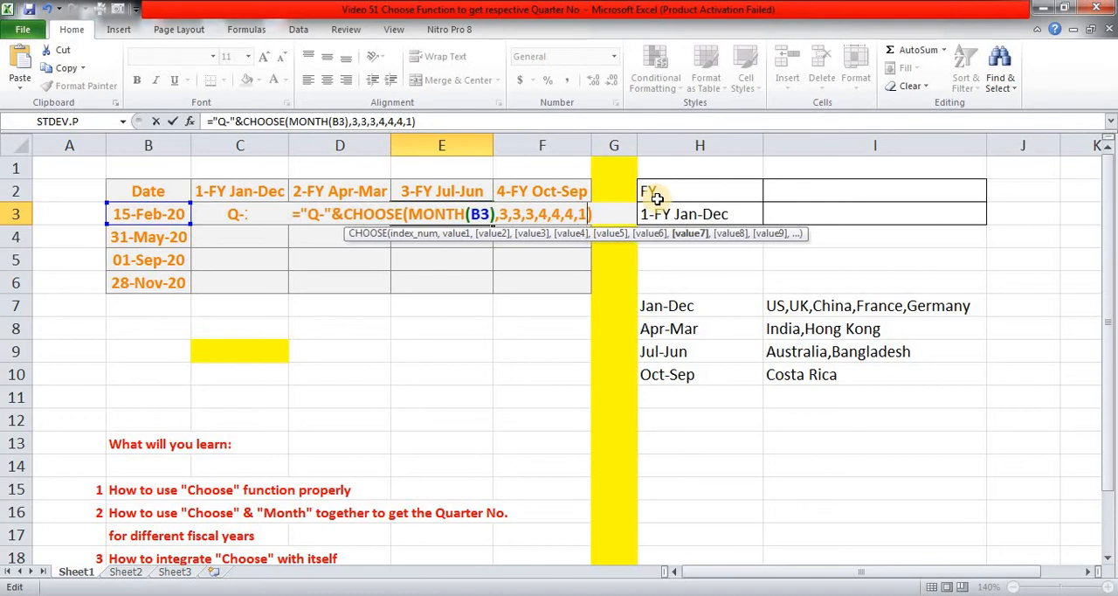
pyautogui.write('1,')
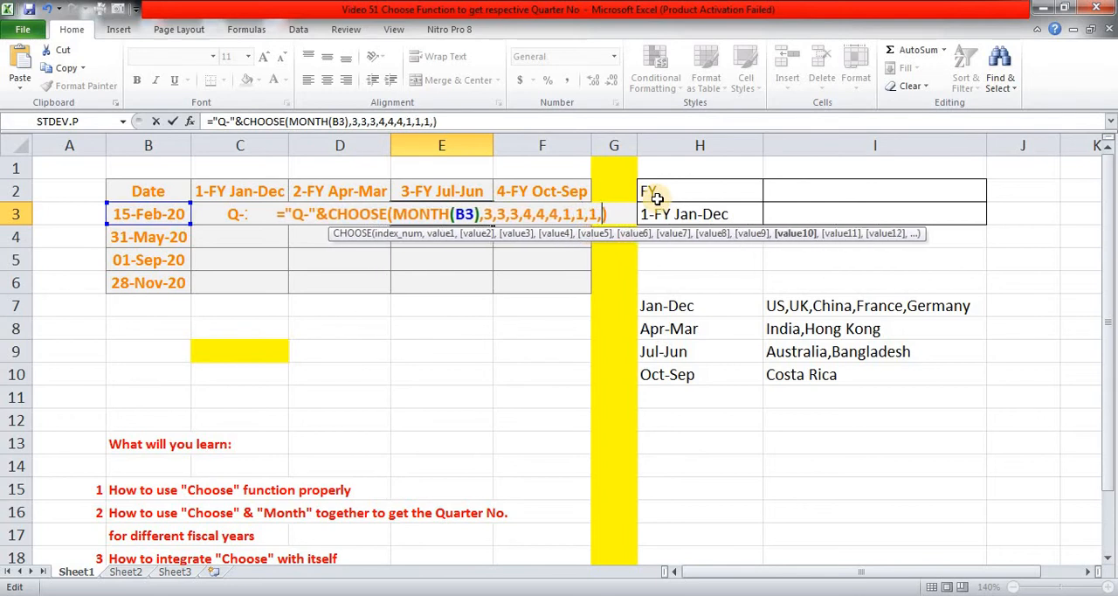
pyautogui.write('2,2,2')
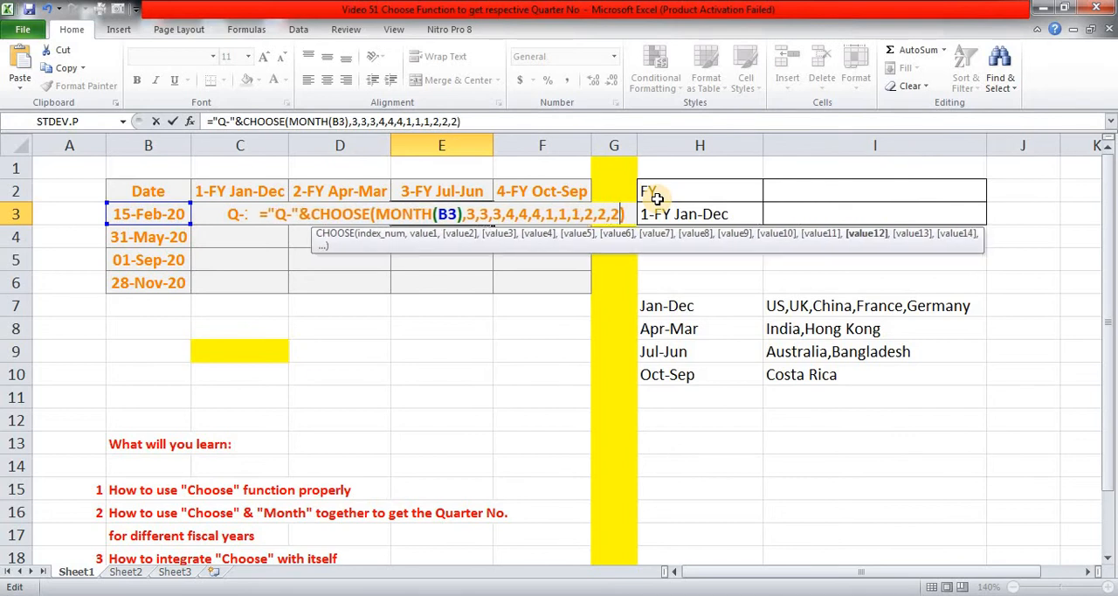
pyautogui.hotkey('ctrl', 'Return')
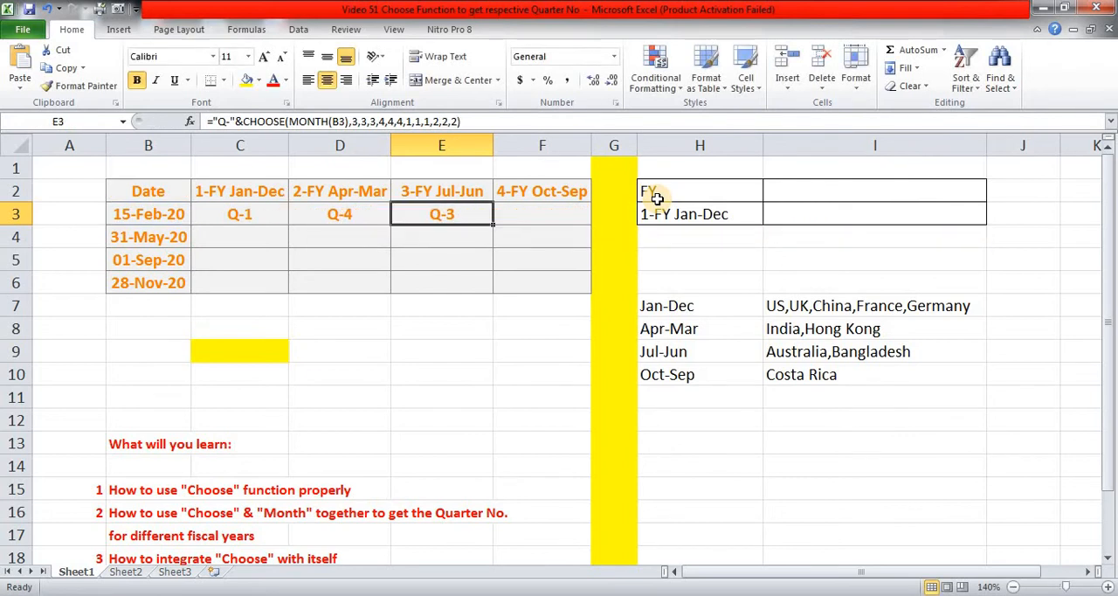
# Check the date in B3 against the quarter results in C3 and D3 for the Jan-Dec and Apr-Mar fiscal years.
pyautogui.press('Left')
pyautogui.press('Left')
pyautogui.press('Left')
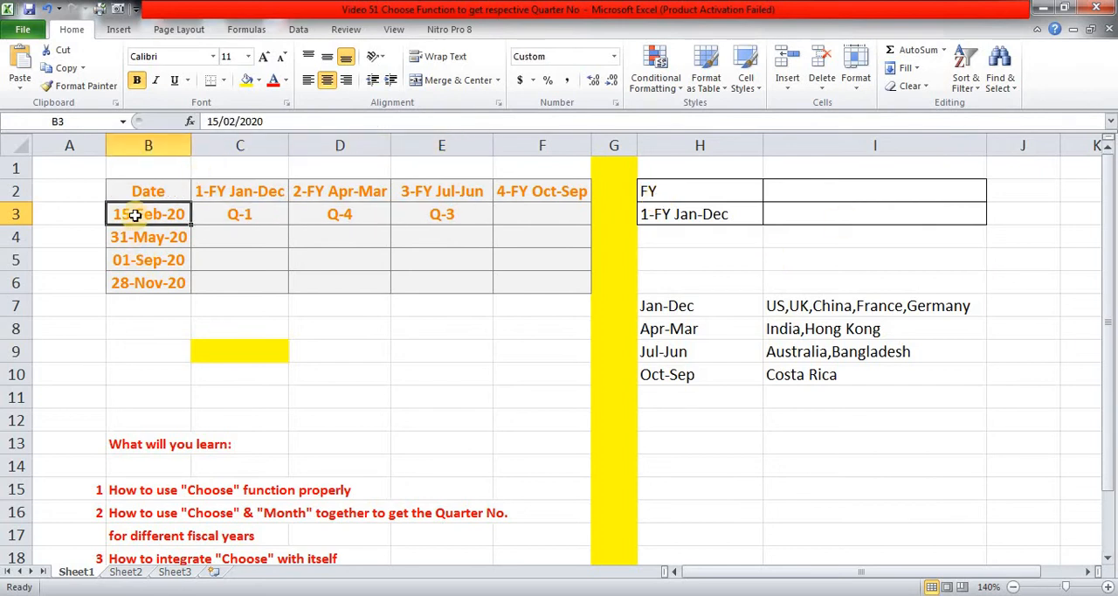
pyautogui.click(224, 214)
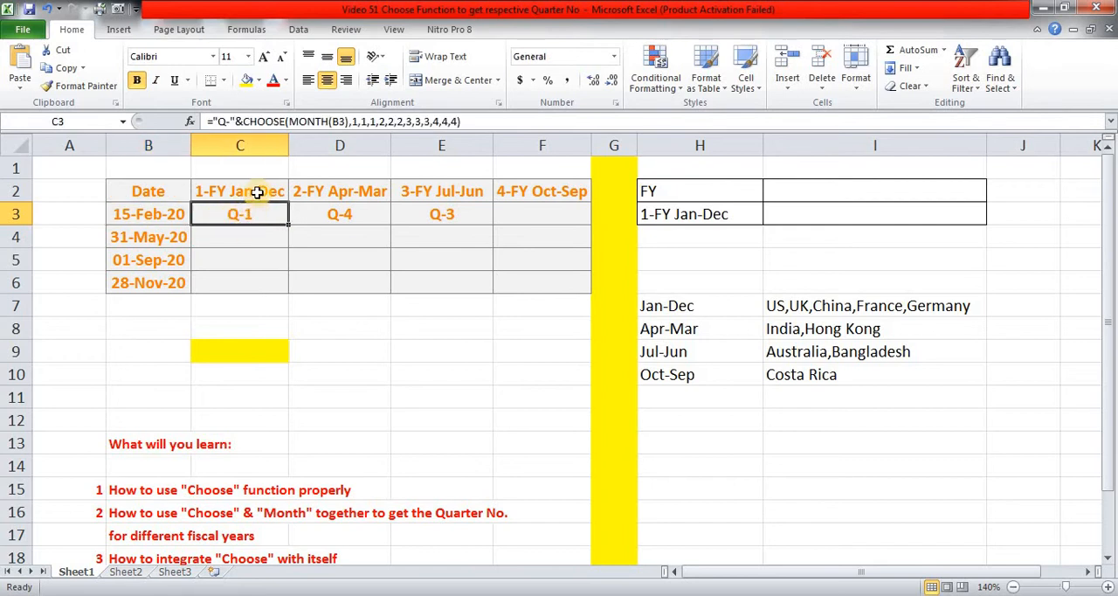
pyautogui.click(320, 214)
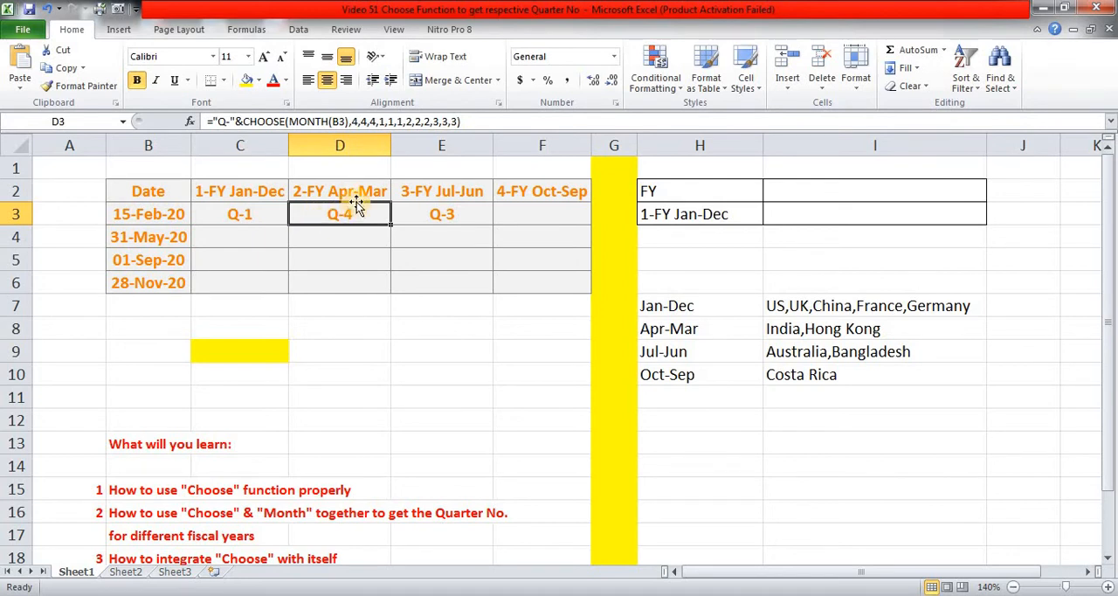
# Copy the formula text of E3 into F3 under 4-FY Oct-Sep, keeping the reference to B3.
pyautogui.click(424, 214)
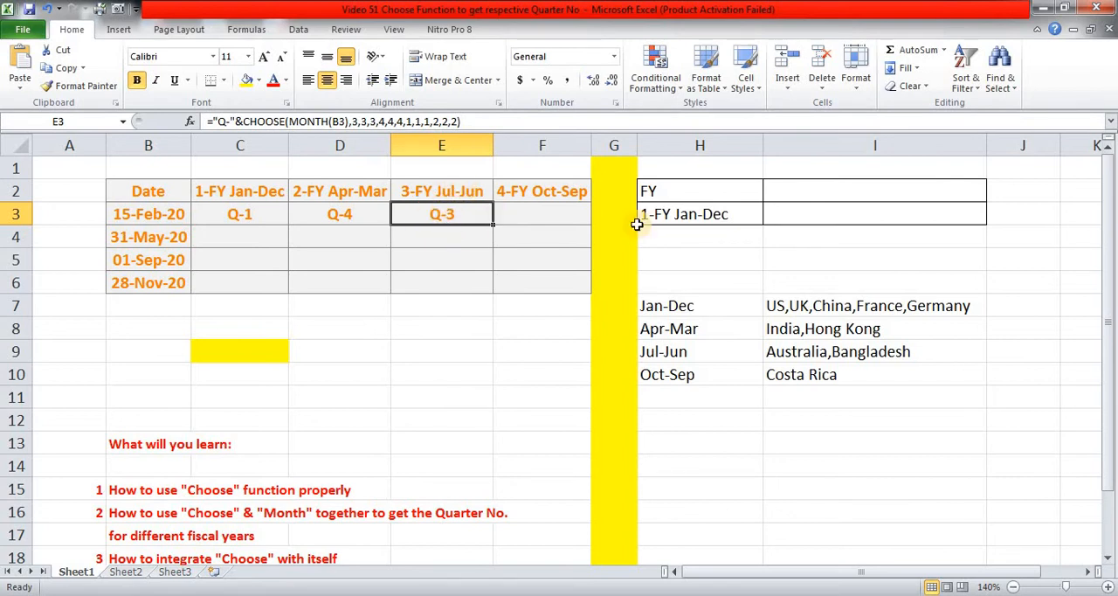
pyautogui.press('F2')
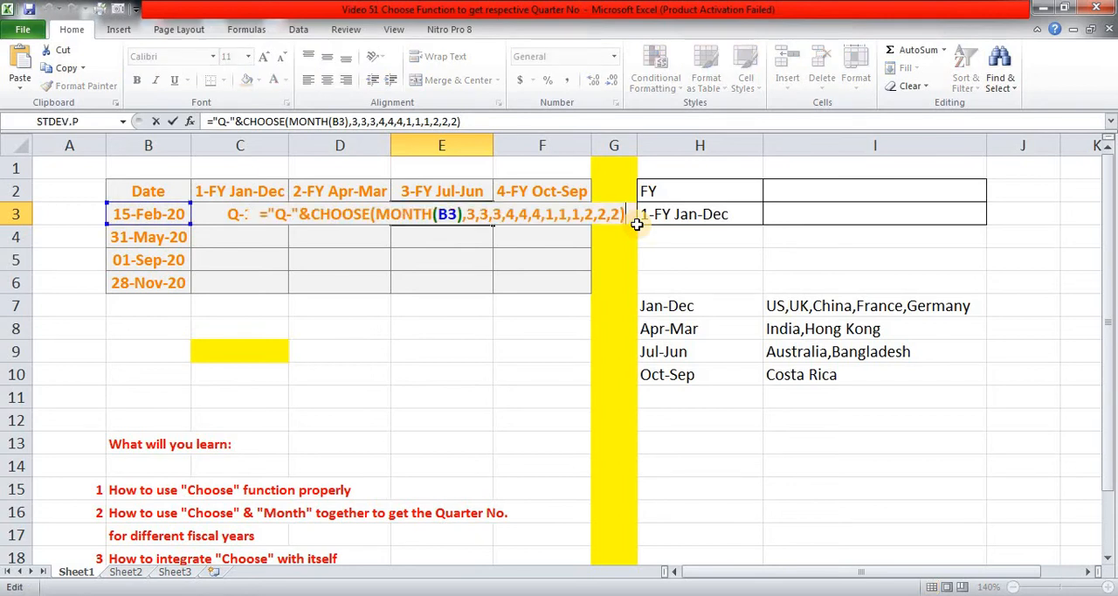
pyautogui.hotkey('shift', 'Home')
pyautogui.hotkey('ctrl', 'c')
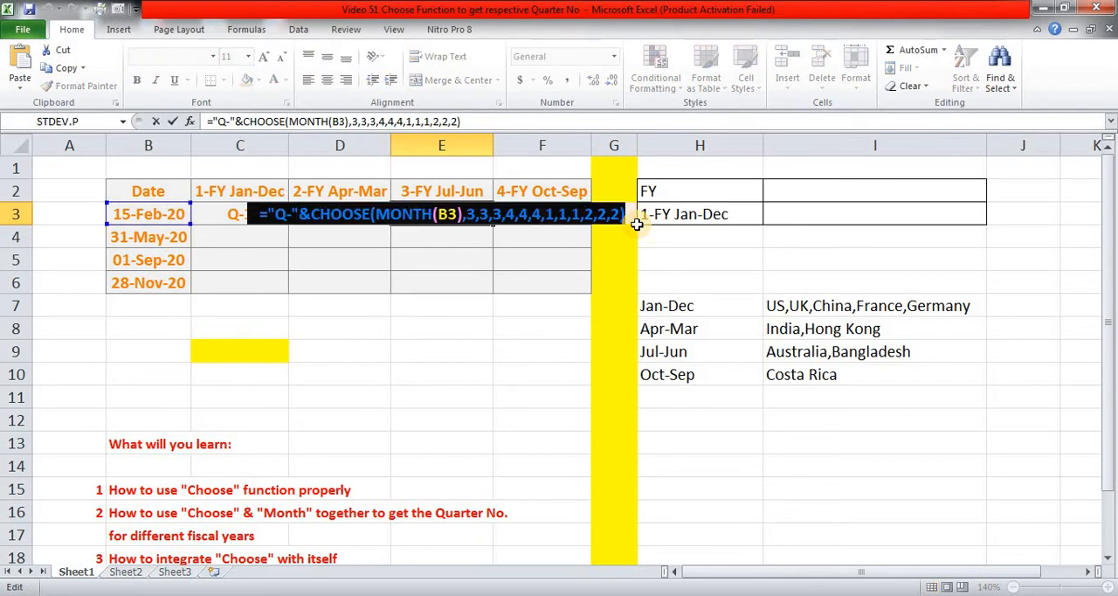
pyautogui.press('Escape')
pyautogui.press('Right')
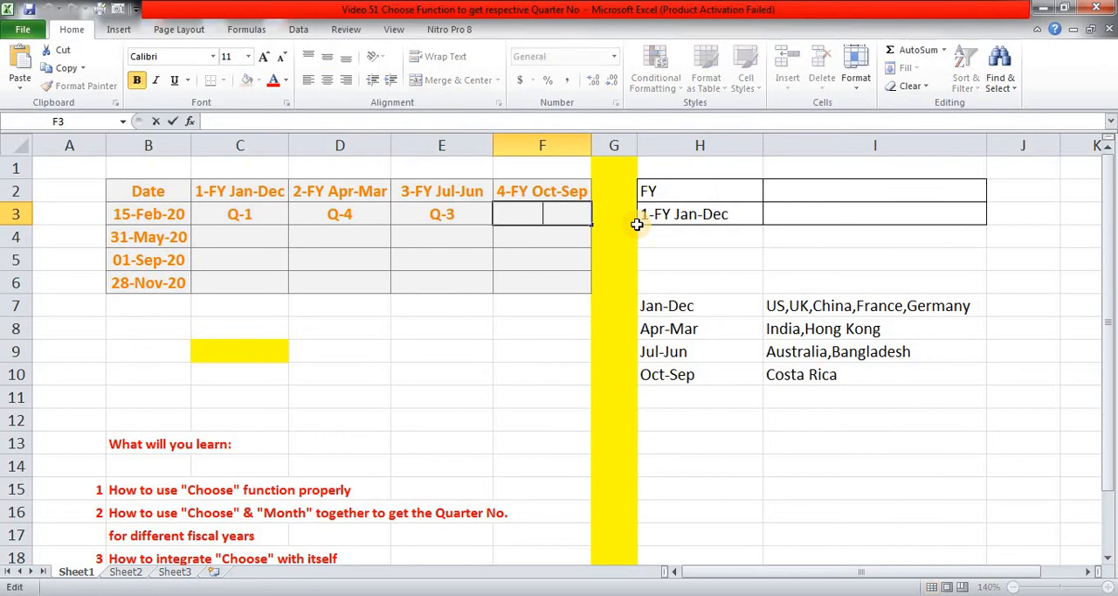
pyautogui.hotkey('ctrl', 'v')
# Remove the twelve Jul-Jun quarter values from the CHOOSE formula in F3, keeping MONTH(B3) as its index number.
pyautogui.press('Left')
pyautogui.hotkey('shift', 'Left')
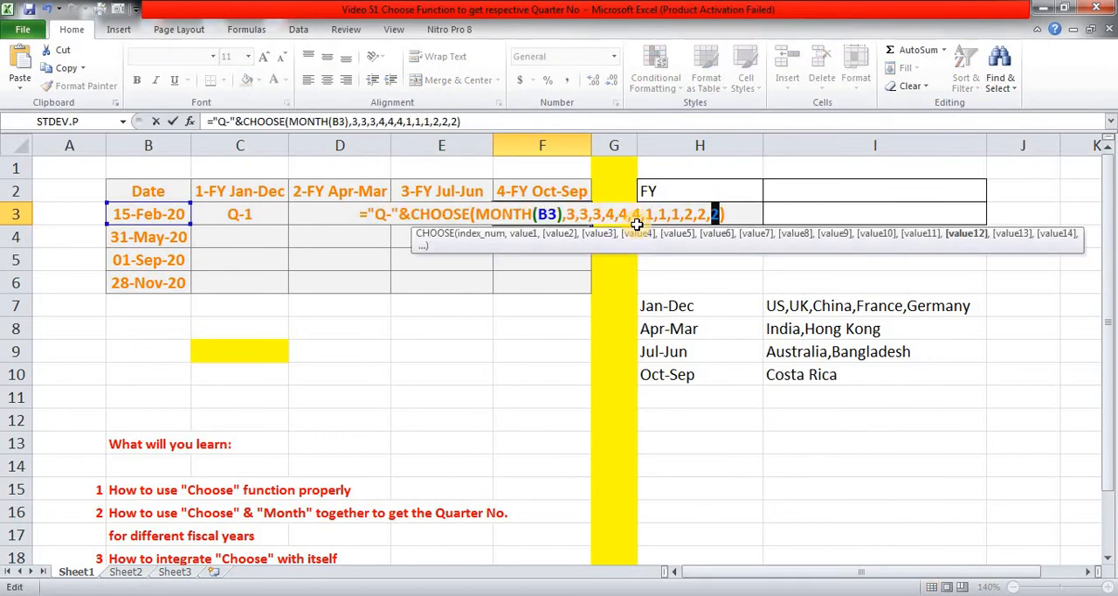
pyautogui.hotkey('shift', 'Left')
pyautogui.hotkey('shift', 'Left')
pyautogui.hotkey('shift', 'Left')
pyautogui.hotkey('shift', 'Left')
pyautogui.hotkey('shift', 'Left')
pyautogui.hotkey('shift', 'Left')
pyautogui.hotkey('shift', 'Left')
pyautogui.hotkey('shift', 'Left')
pyautogui.hotkey('shift', 'Left')
pyautogui.hotkey('shift', 'Left')
pyautogui.hotkey('shift', 'Left')
pyautogui.hotkey('shift', 'Left')
pyautogui.hotkey('shift', 'Left')
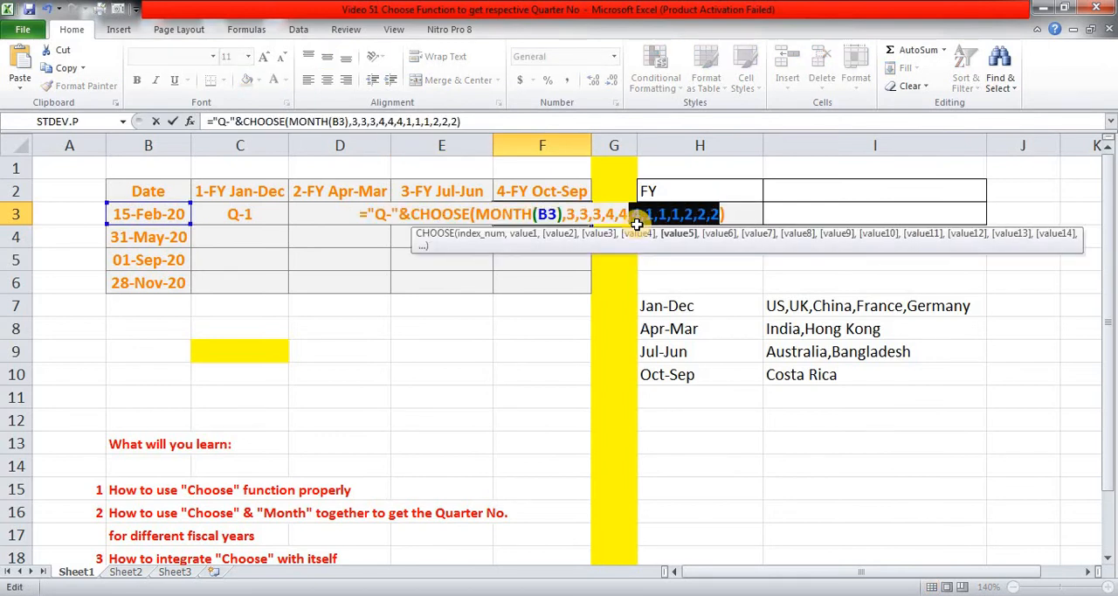
pyautogui.hotkey('shift', 'Left')
pyautogui.hotkey('shift', 'Left')
pyautogui.hotkey('shift', 'Left')
pyautogui.hotkey('shift', 'Left')
pyautogui.hotkey('shift', 'Left')
pyautogui.hotkey('shift', 'Left')
pyautogui.hotkey('shift', 'Left')
pyautogui.hotkey('shift', 'Left')
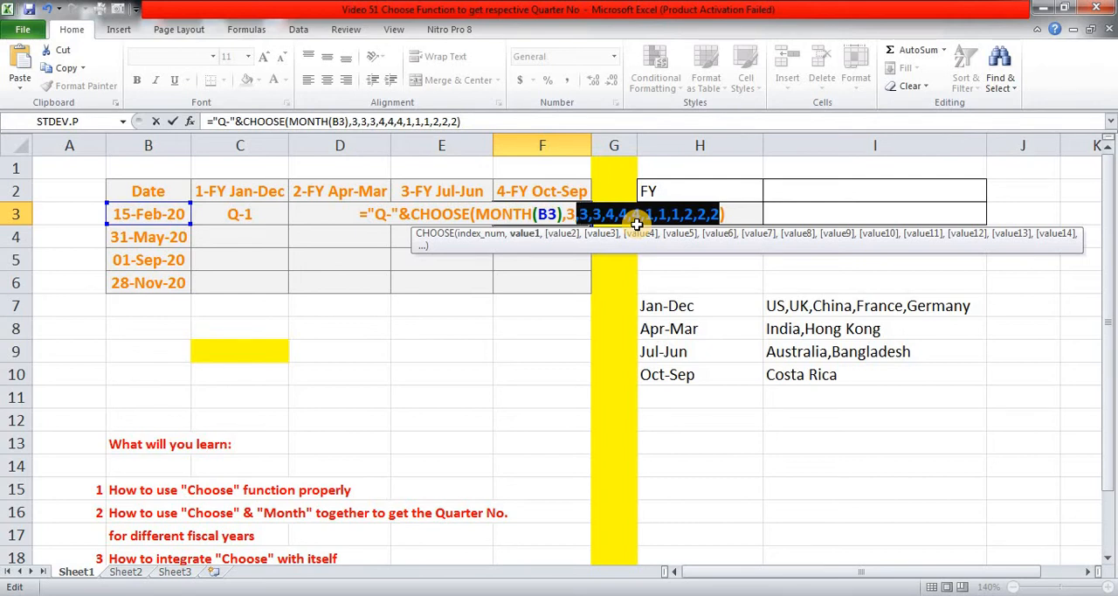
pyautogui.hotkey('shift', 'Left')
pyautogui.press('BackSpace')
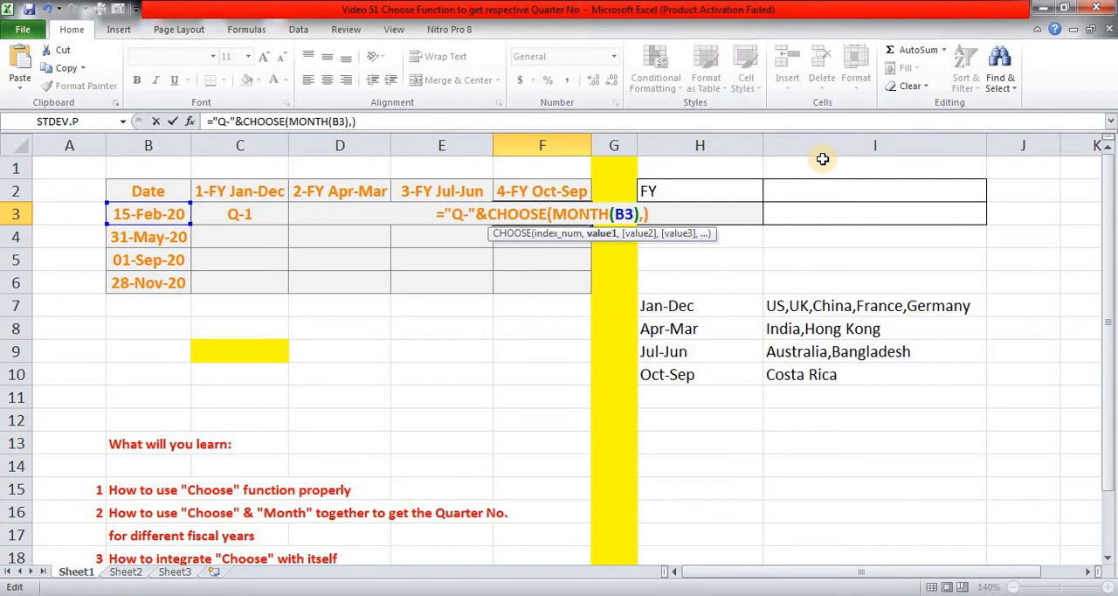
# Complete the CHOOSE formula in F3 with the quarter values 2,2,2,3,3,3,4,4,4,1,1,1 for the Oct-Sep fiscal year.
pyautogui.write('2,2,2')
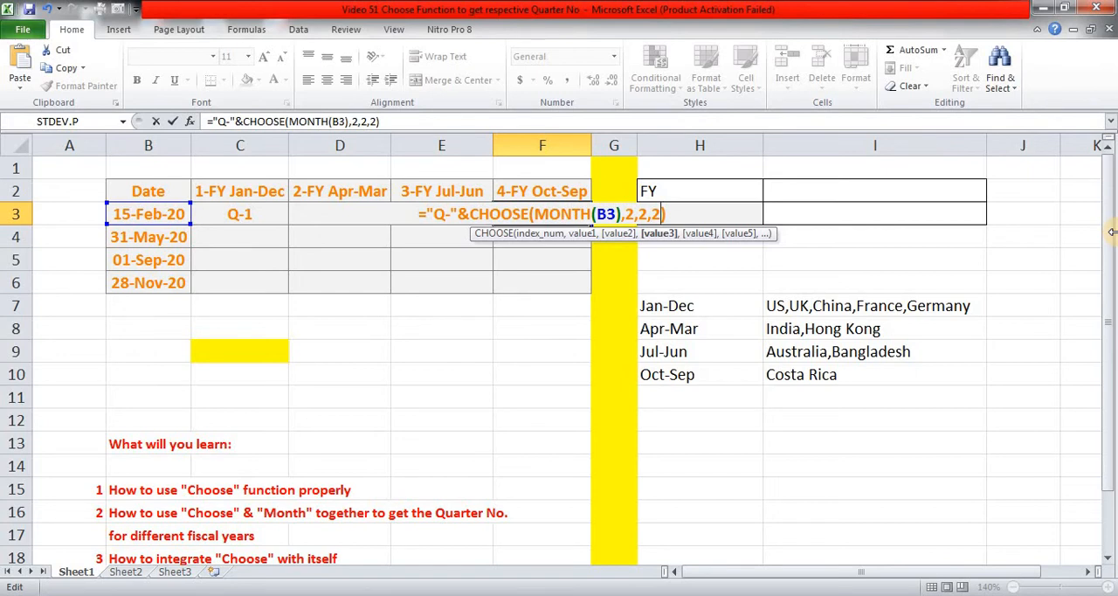
pyautogui.write(',3,')
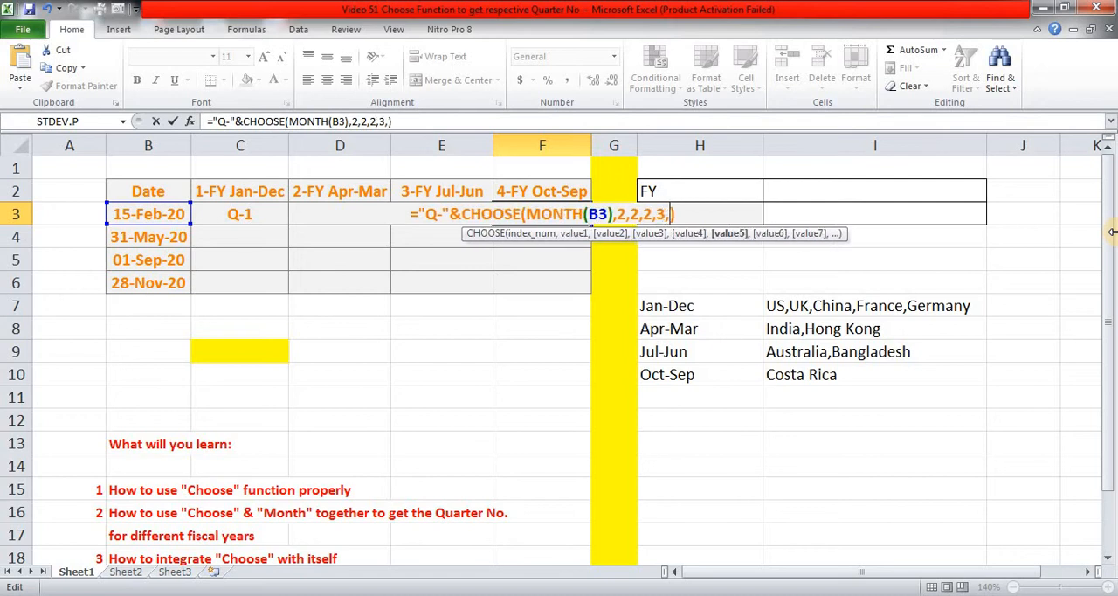
pyautogui.write('3,3')
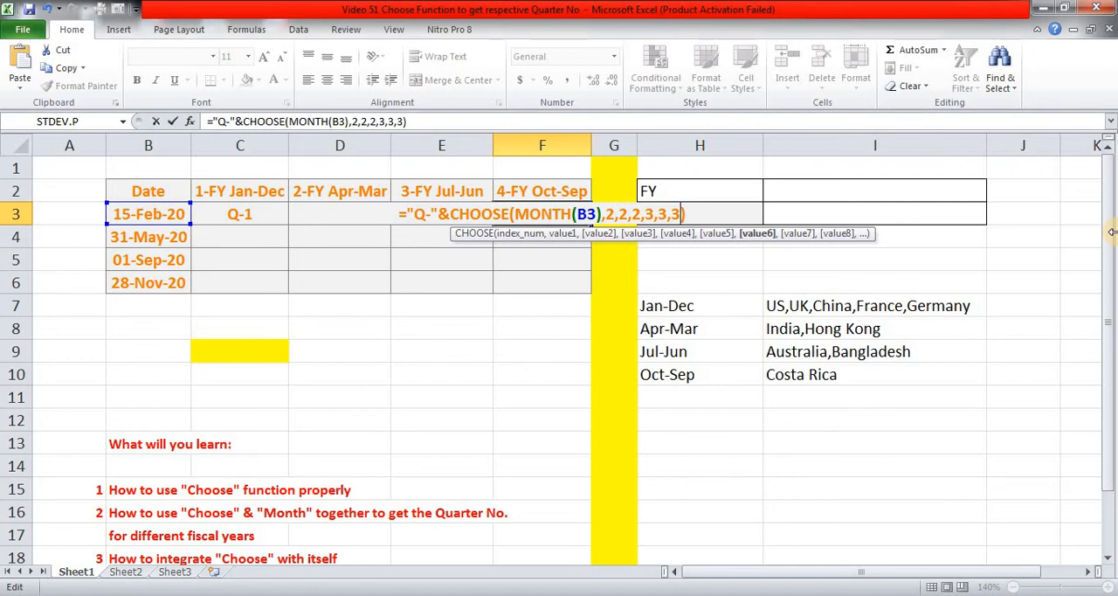
pyautogui.write(',3,4')
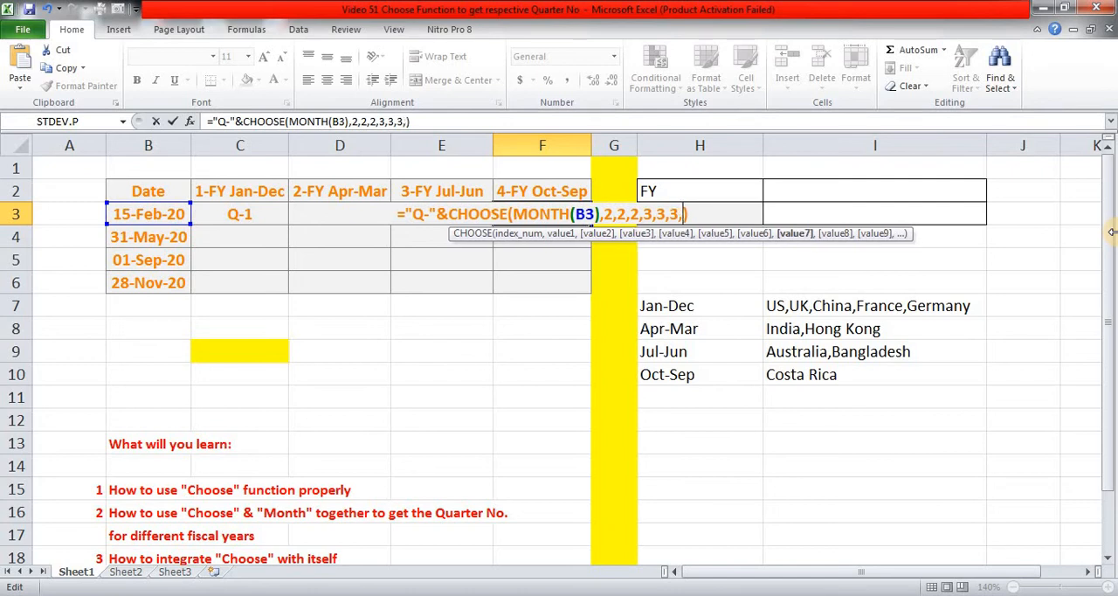
pyautogui.write(',4,4')
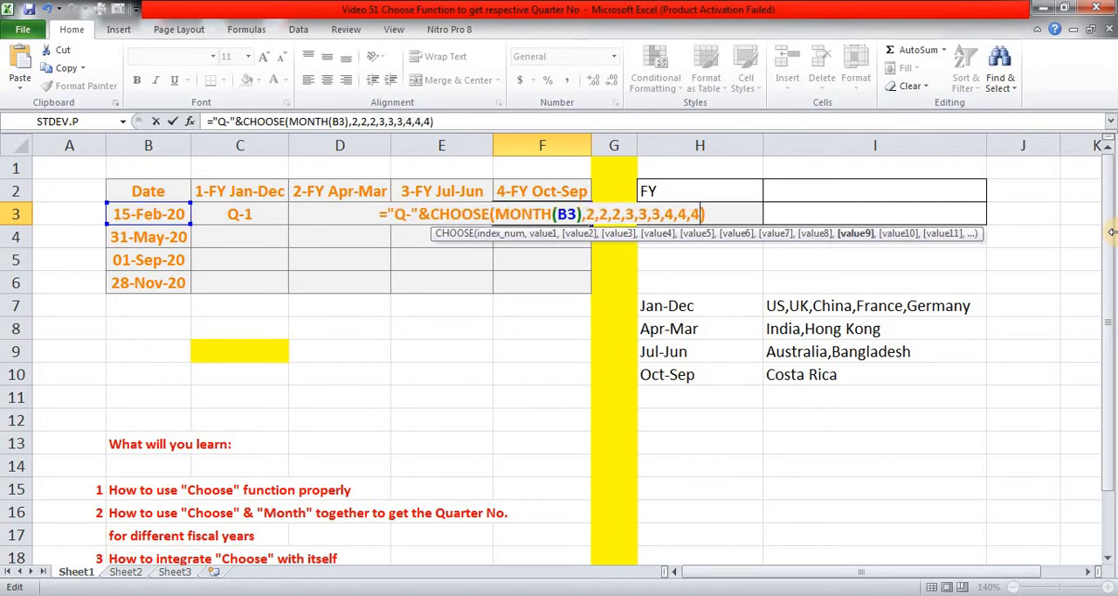
pyautogui.write(',')
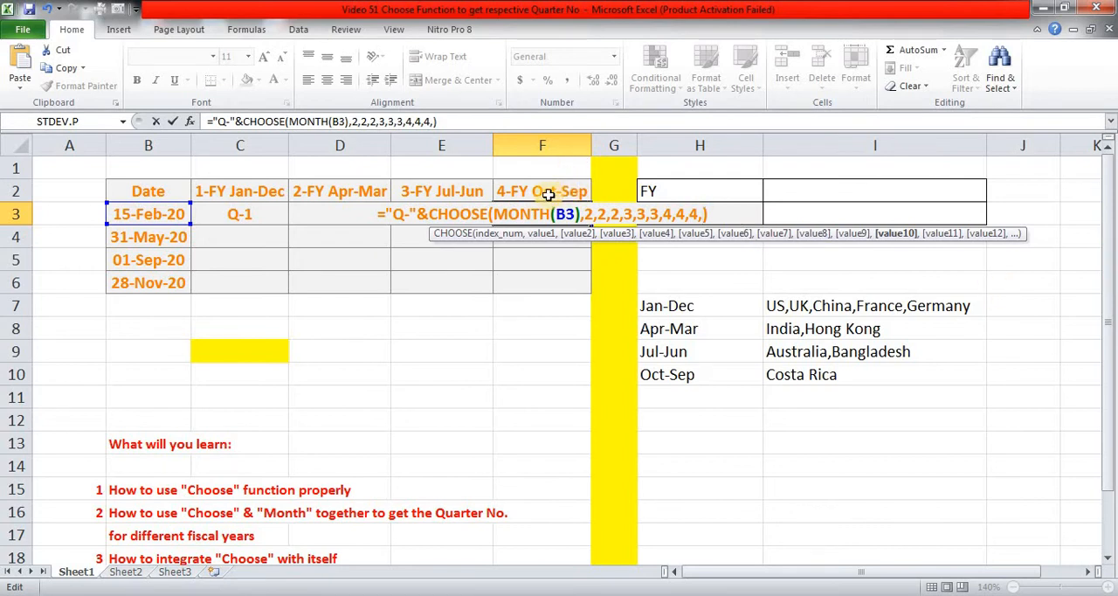
pyautogui.write('1,1,1')
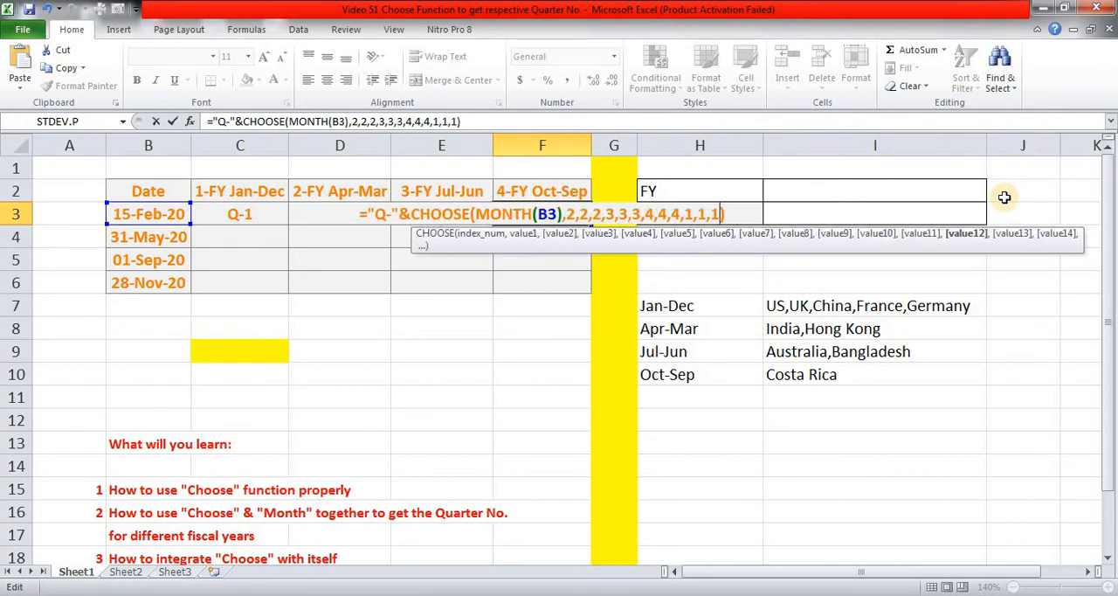
pyautogui.hotkey('ctrl', 'Return')
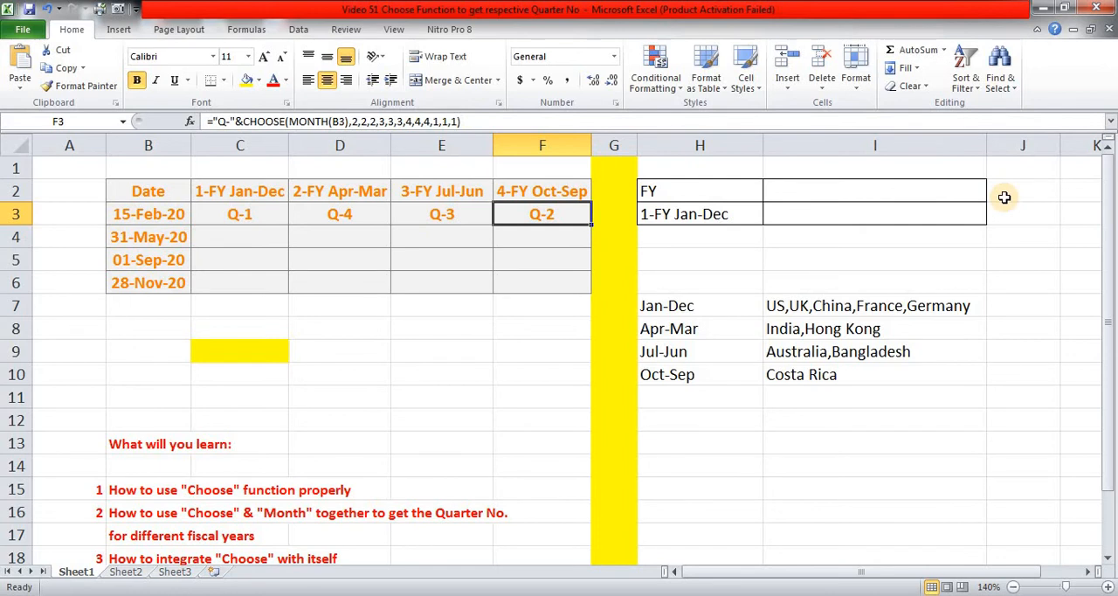
# Check the date in B3 against the quarter results in C3 through F3 for all four fiscal years.
pyautogui.press('Left')
pyautogui.press('Left')
pyautogui.press('Left')
pyautogui.press('Left')
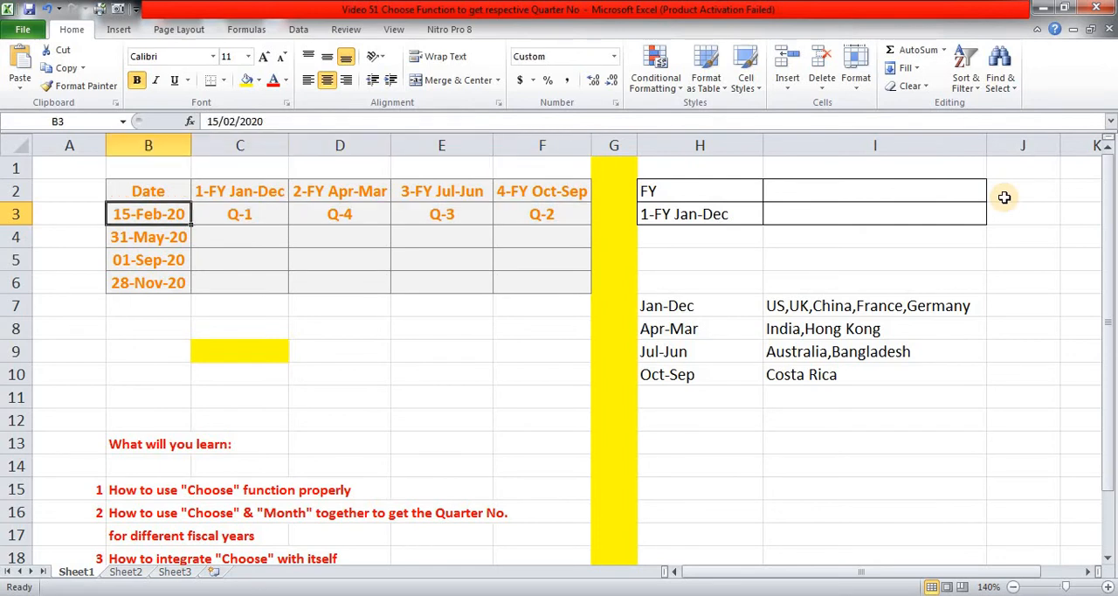
pyautogui.press('Right')
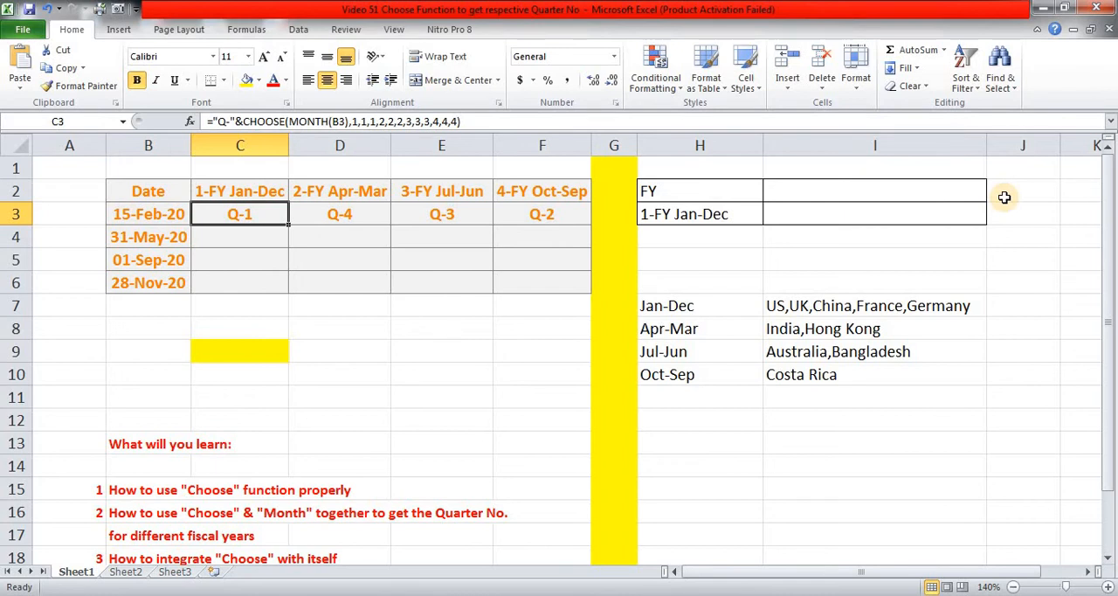
pyautogui.press('Up')
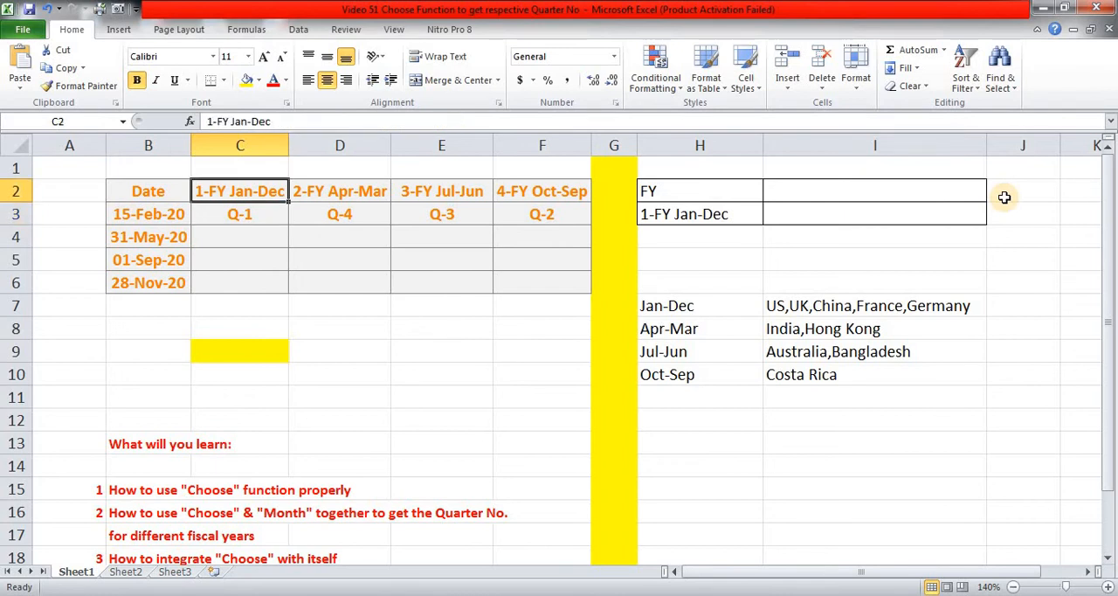
pyautogui.press('Down')
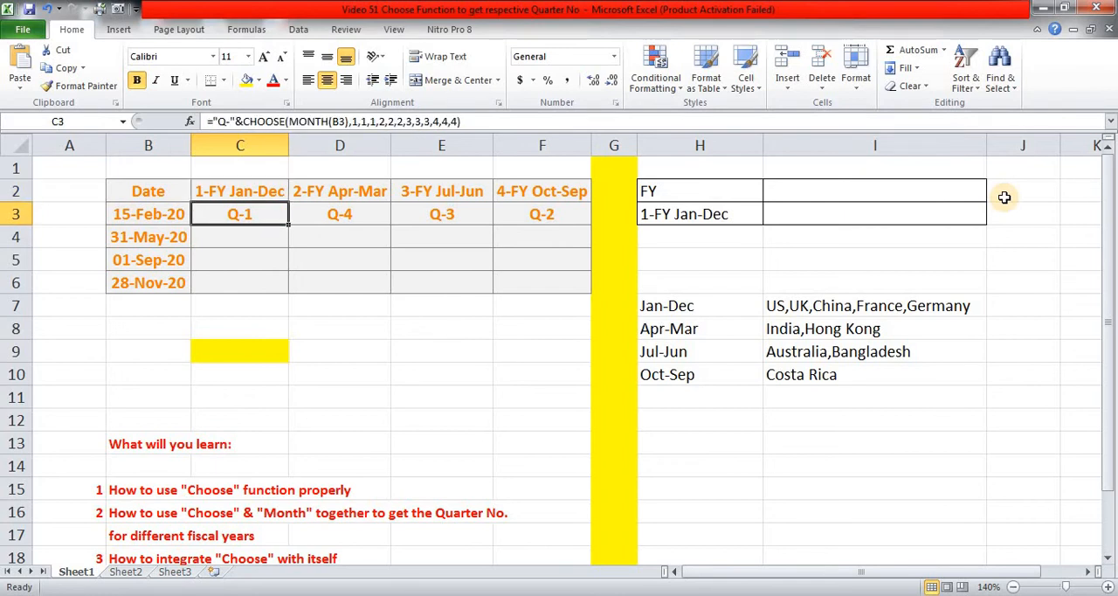
pyautogui.press('Right')
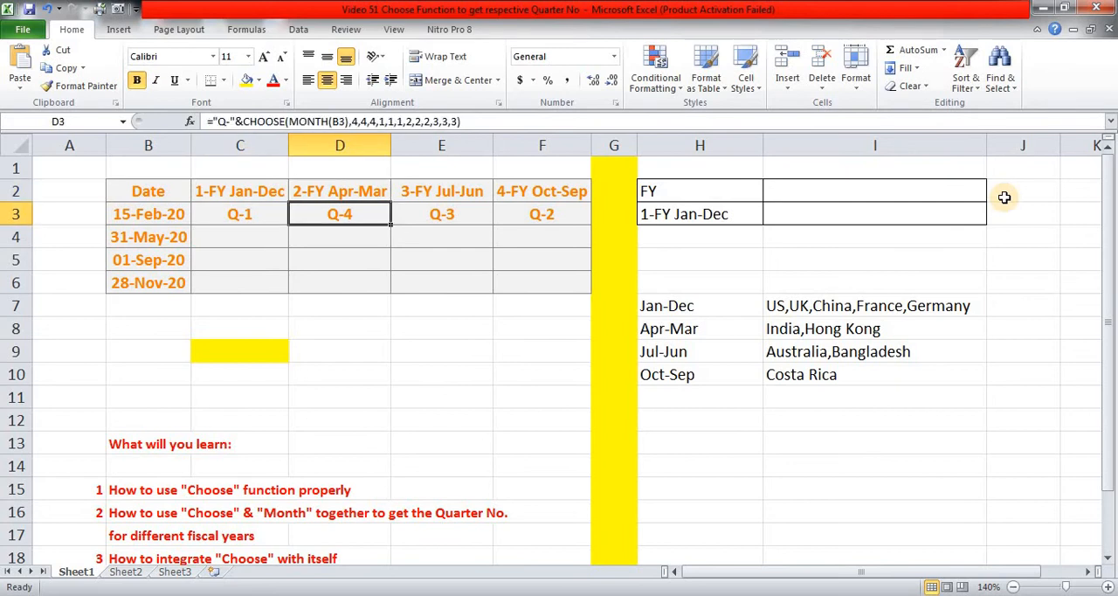
pyautogui.press('Up')
pyautogui.press('Down')
pyautogui.press('Right')
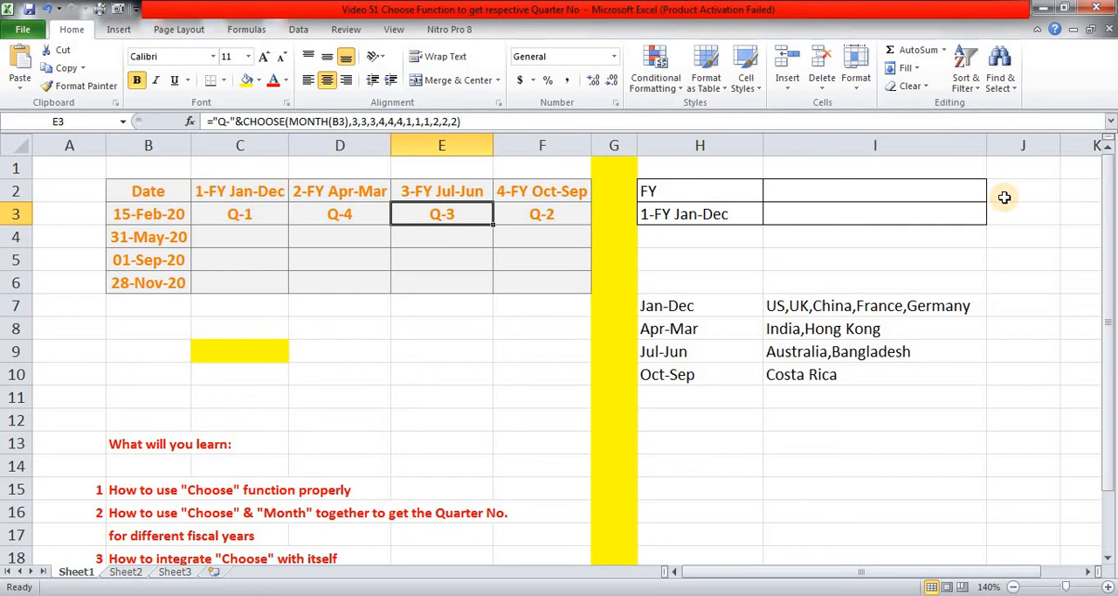
pyautogui.press('Right')
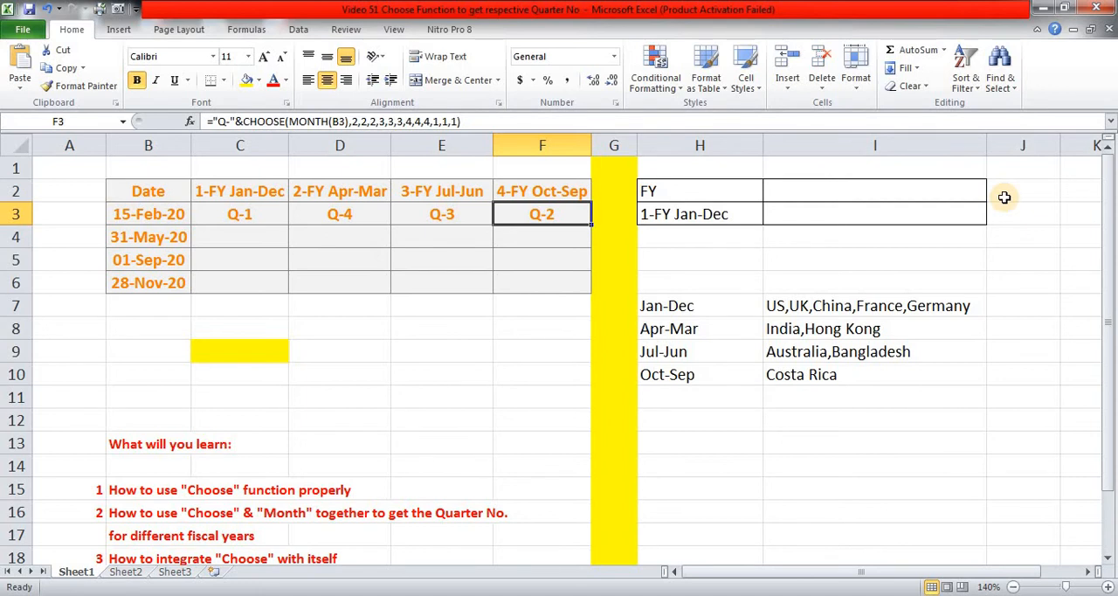
# Copy the four quarter formulas in C3:F3 into rows 4, 5 and 6 for the remaining dates.
pyautogui.press('Left')
pyautogui.press('Left')
pyautogui.press('Left')
pyautogui.hotkey('shift', 'Right')
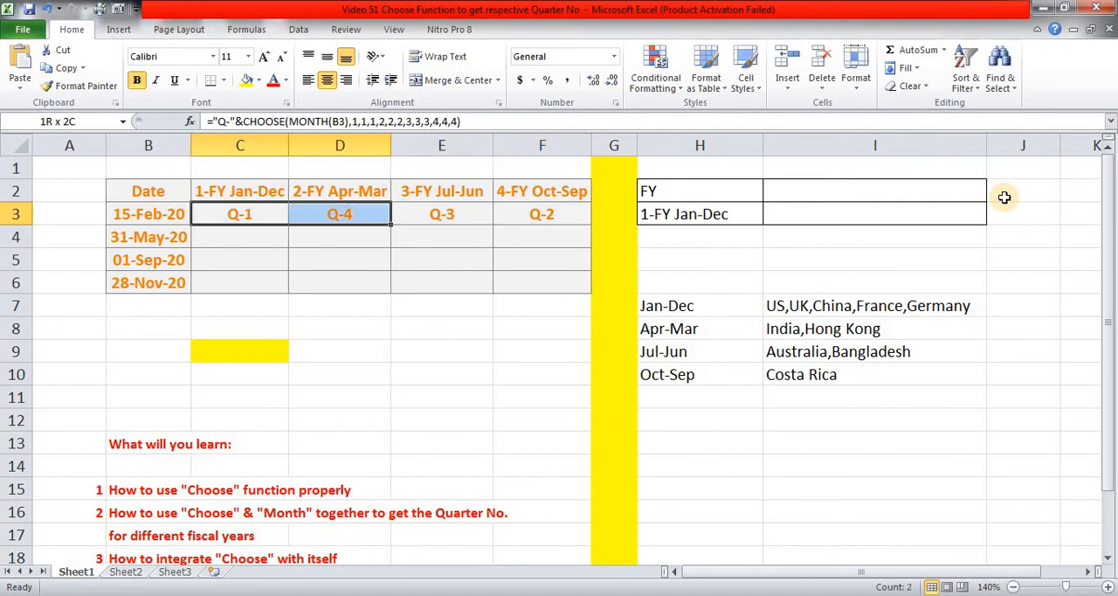
pyautogui.hotkey('shift', 'Right')
pyautogui.hotkey('shift', 'Right')
pyautogui.hotkey('ctrl', 'c')
pyautogui.press('Down')
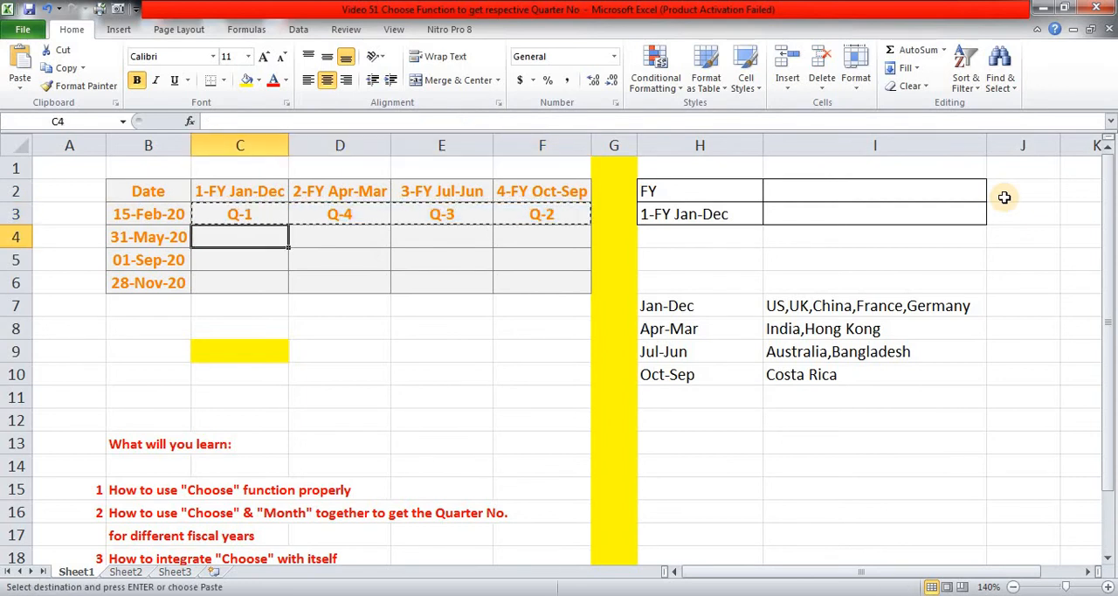
pyautogui.hotkey('ctrl', 'v')
pyautogui.press('Down')
pyautogui.hotkey('ctrl', 'v')
pyautogui.press('Down')
pyautogui.hotkey('ctrl', 'v')
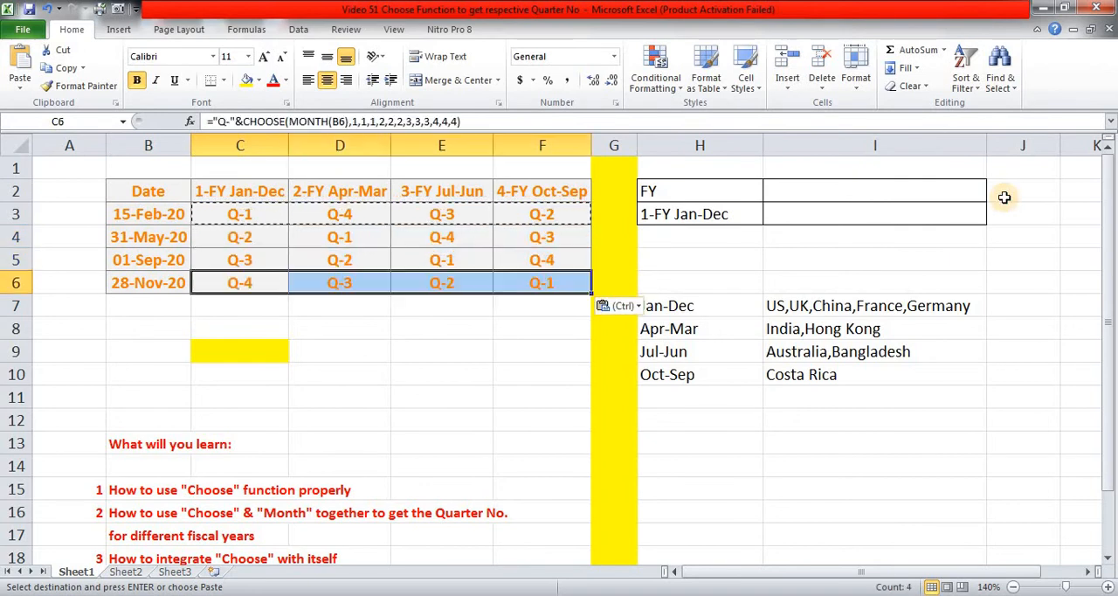
pyautogui.press('Escape')
# Review the filled quarter table, comparing the date in B6 with its results under the different fiscal years.
pyautogui.press('Up')
pyautogui.press('Up')
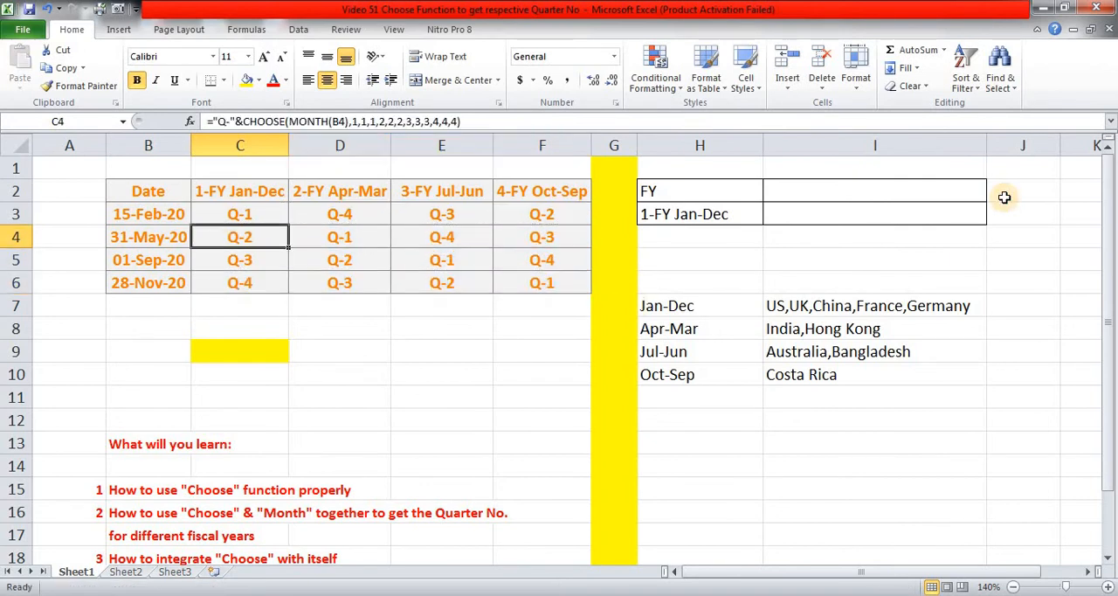
pyautogui.press('Left')
pyautogui.press('Up')
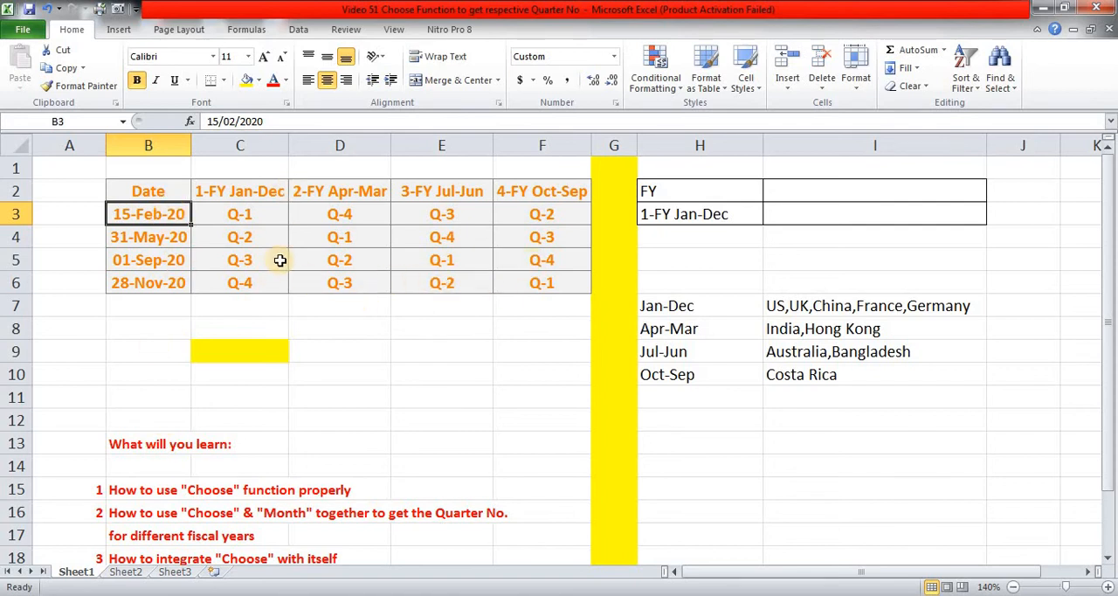
pyautogui.click(143, 283)
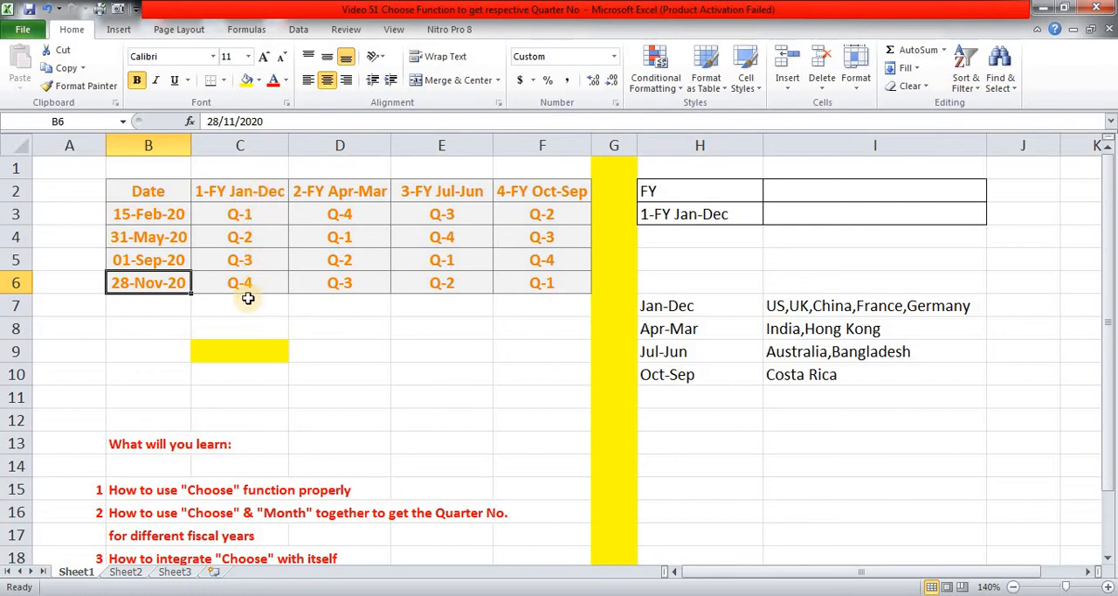
pyautogui.click(328, 283)
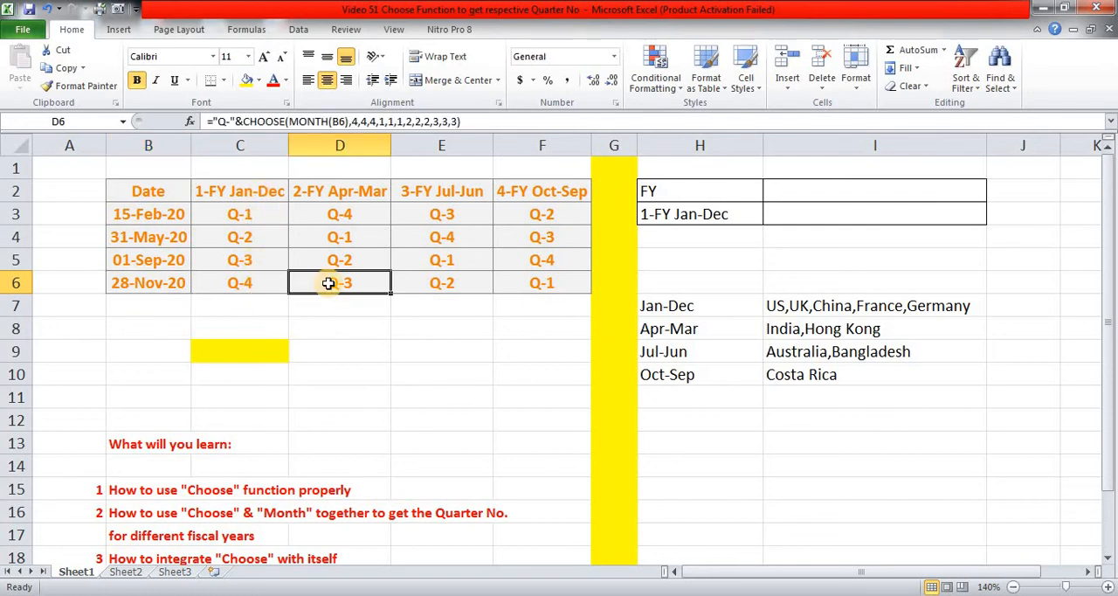
pyautogui.click(436, 283)
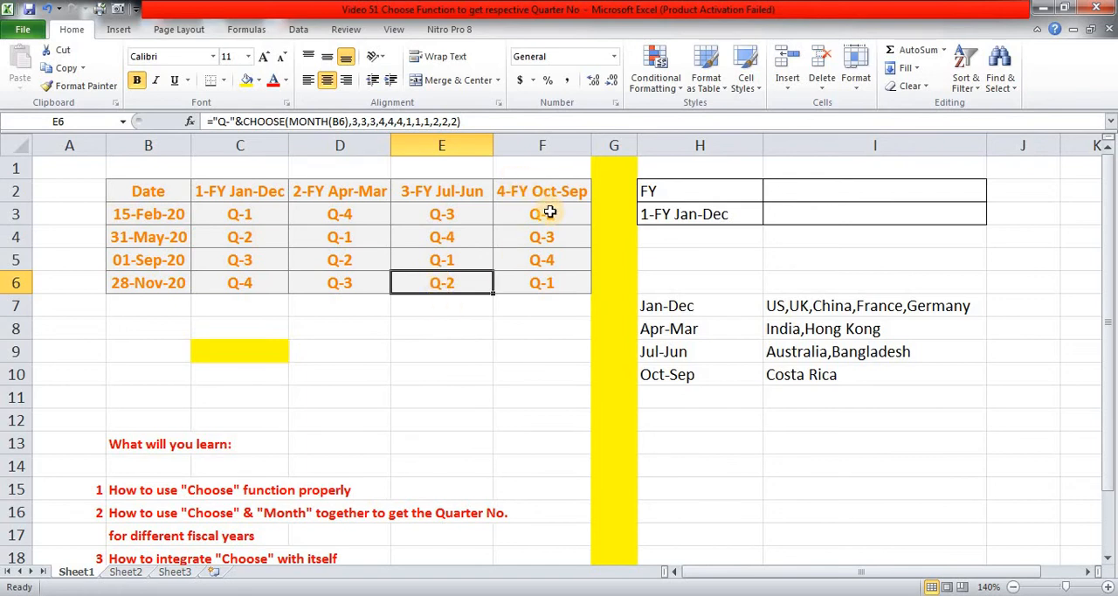
pyautogui.click(538, 283)
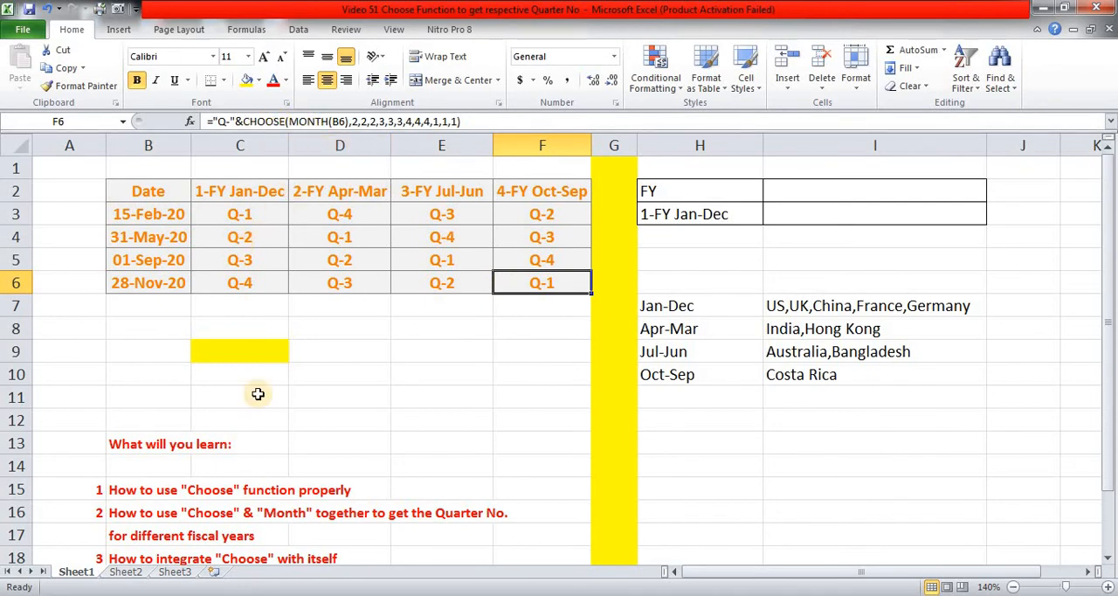
# Review the first two learning points in B15:B17 on using CHOOSE alone and together with MONTH.
pyautogui.scroll(-1, 260, 401)
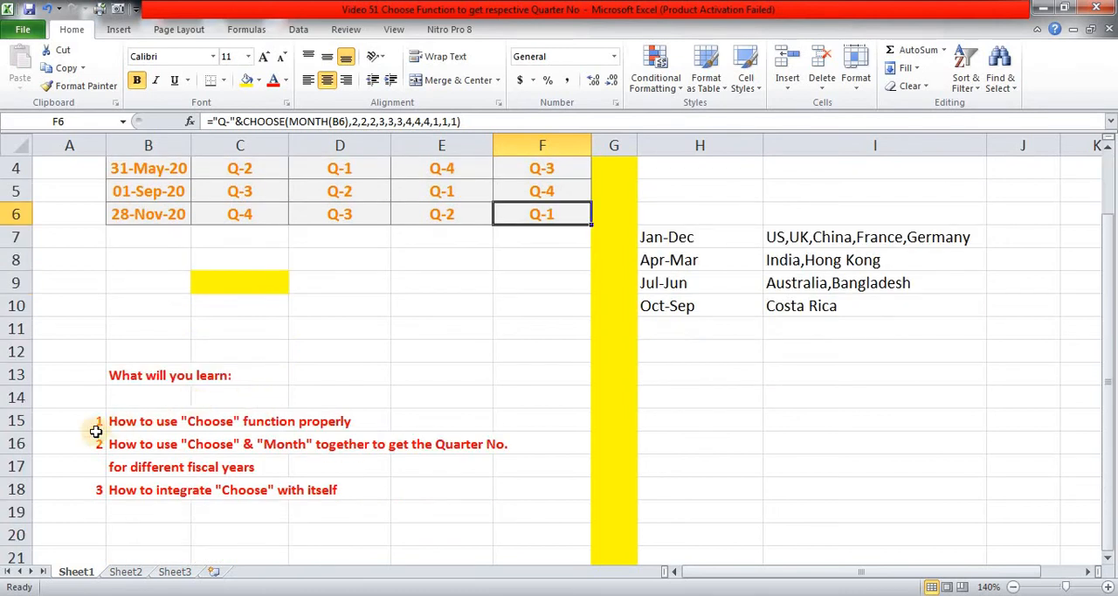
pyautogui.click(126, 417)
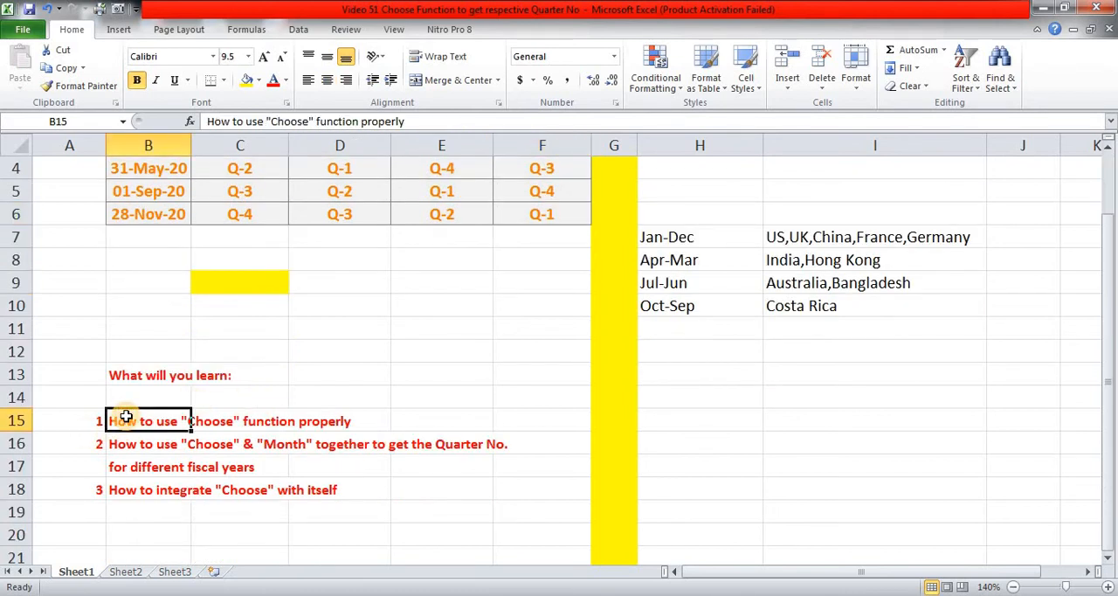
pyautogui.hotkey('shift', 'Down')
pyautogui.hotkey('shift', 'Down')
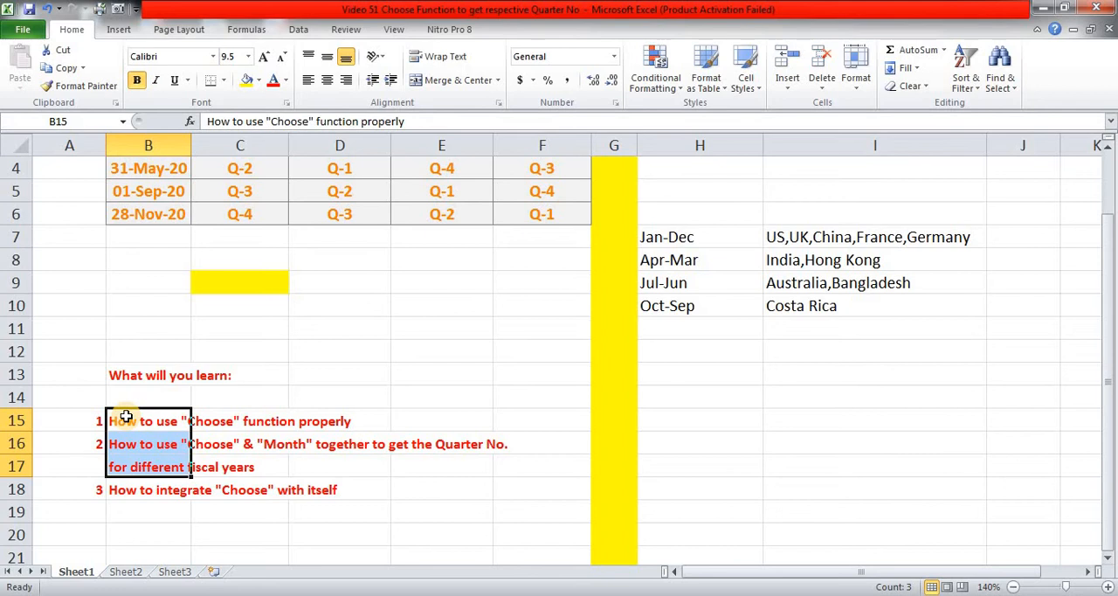
# Strike through the first two learning points in B15:B17.
pyautogui.hotkey('ctrl', '5')
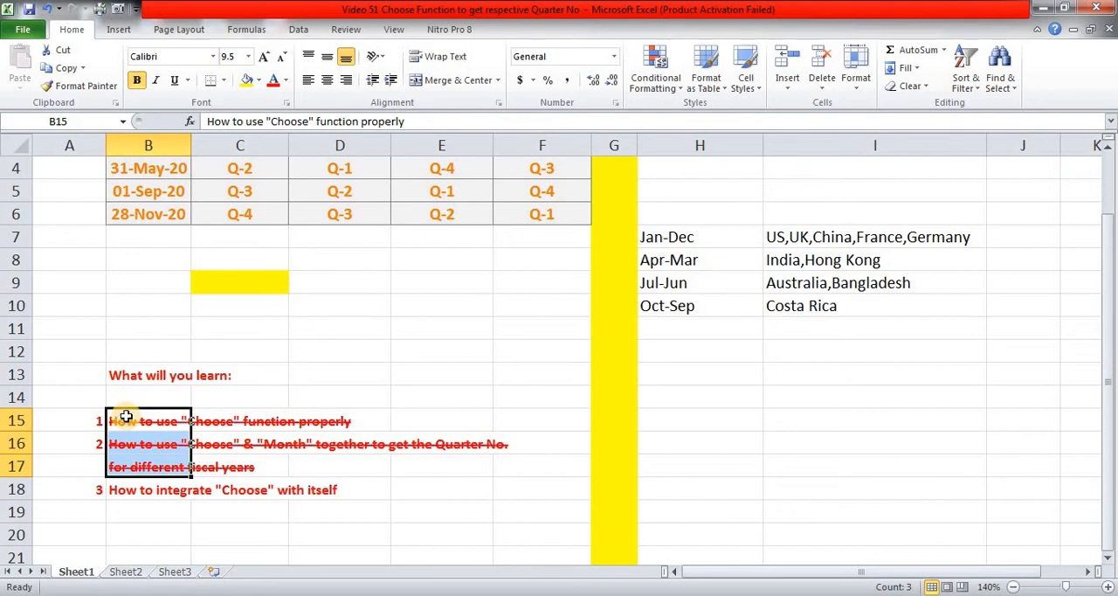
pyautogui.press('Down')
pyautogui.press('Down')
pyautogui.press('Down')
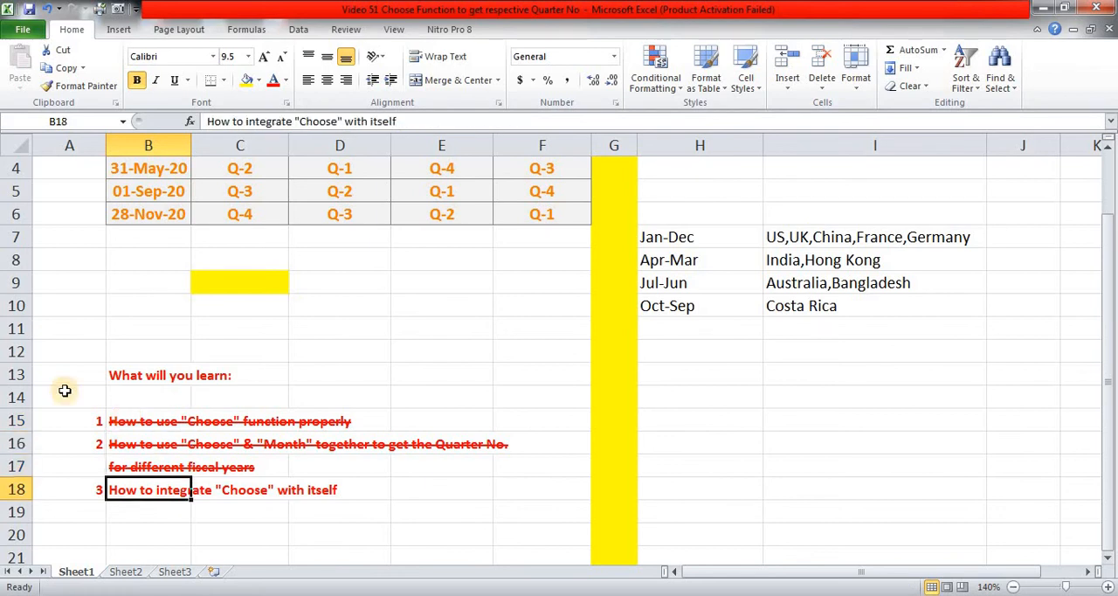
pyautogui.click(361, 304)
pyautogui.scroll(1, 361, 304)
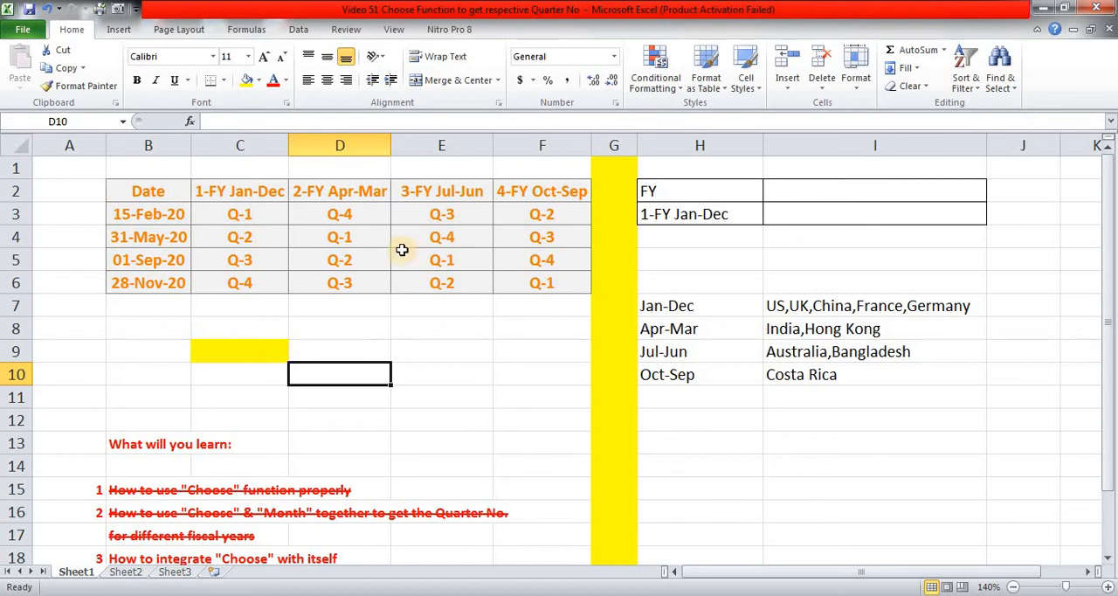
# Set the fiscal year selection in H3 to 2-FY Apr-Mar.
pyautogui.click(695, 216)
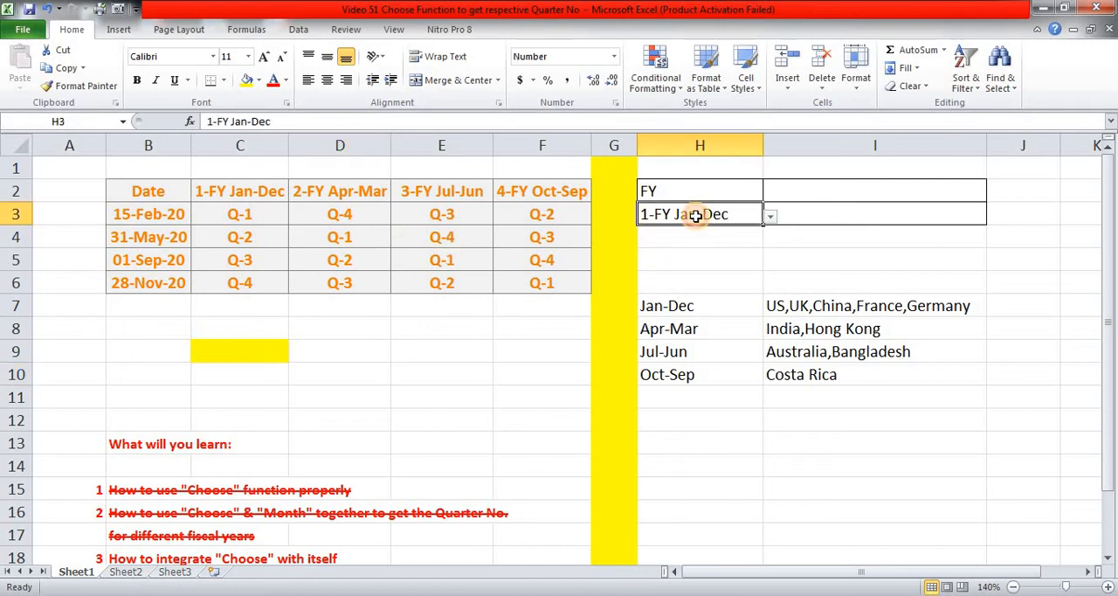
pyautogui.click(770, 218)
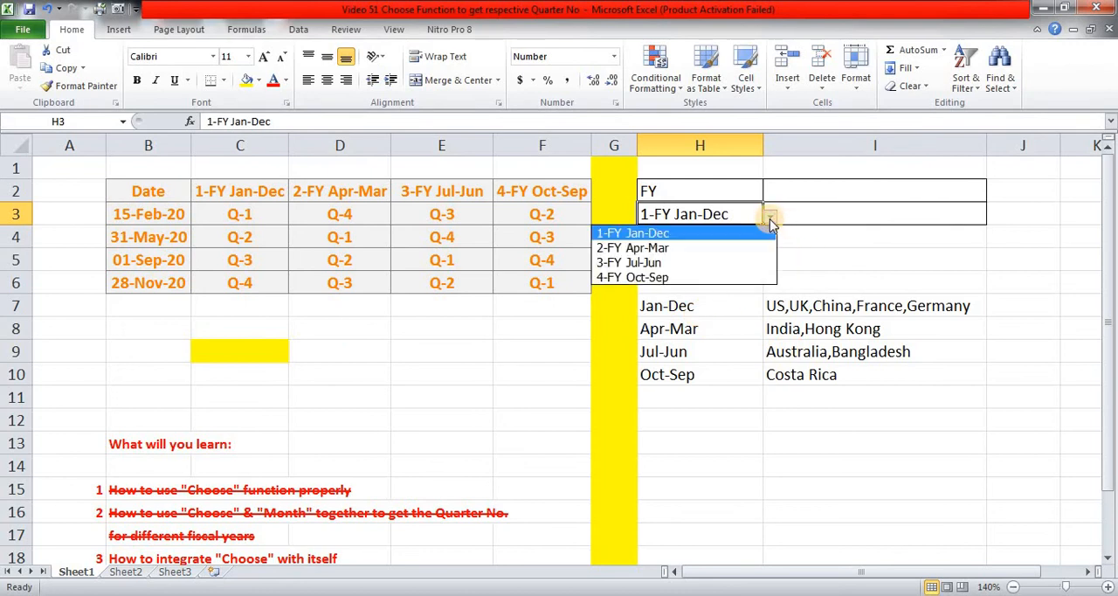
pyautogui.click(771, 223)
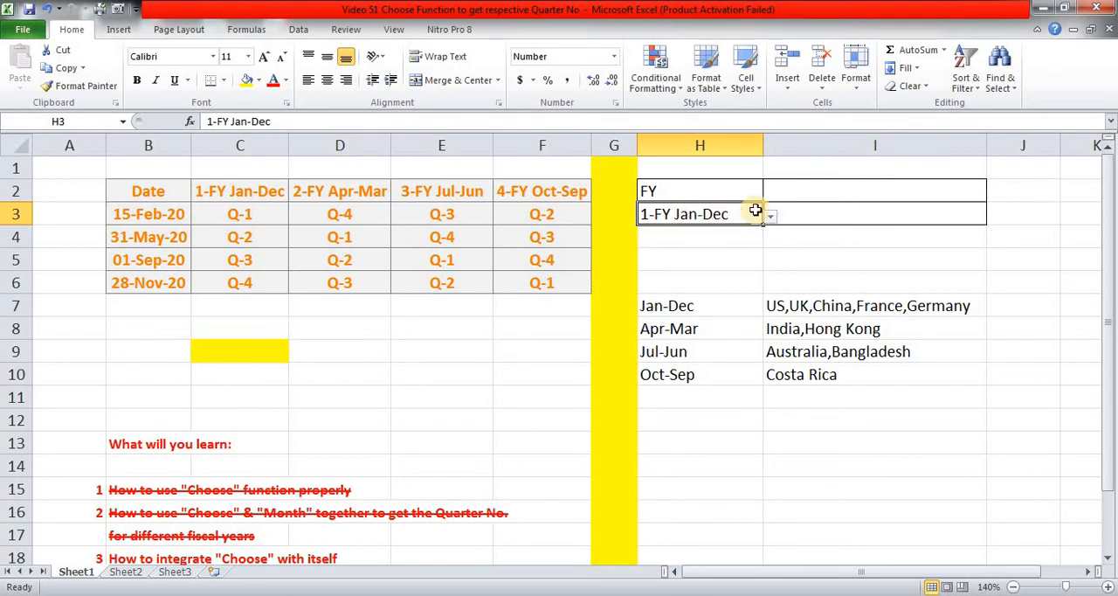
pyautogui.click(771, 217)
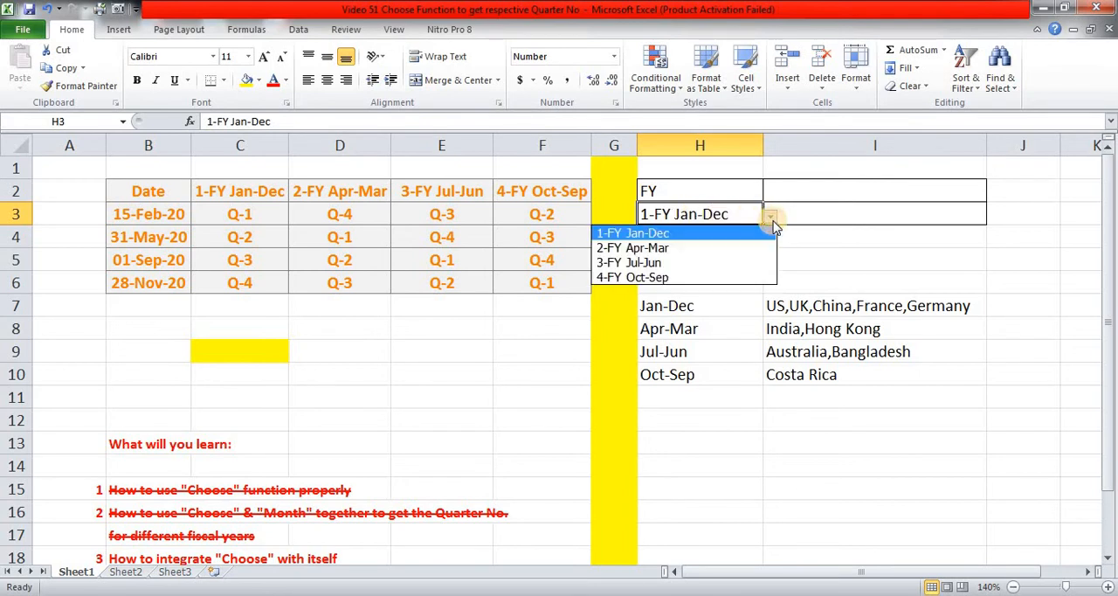
pyautogui.click(690, 249)
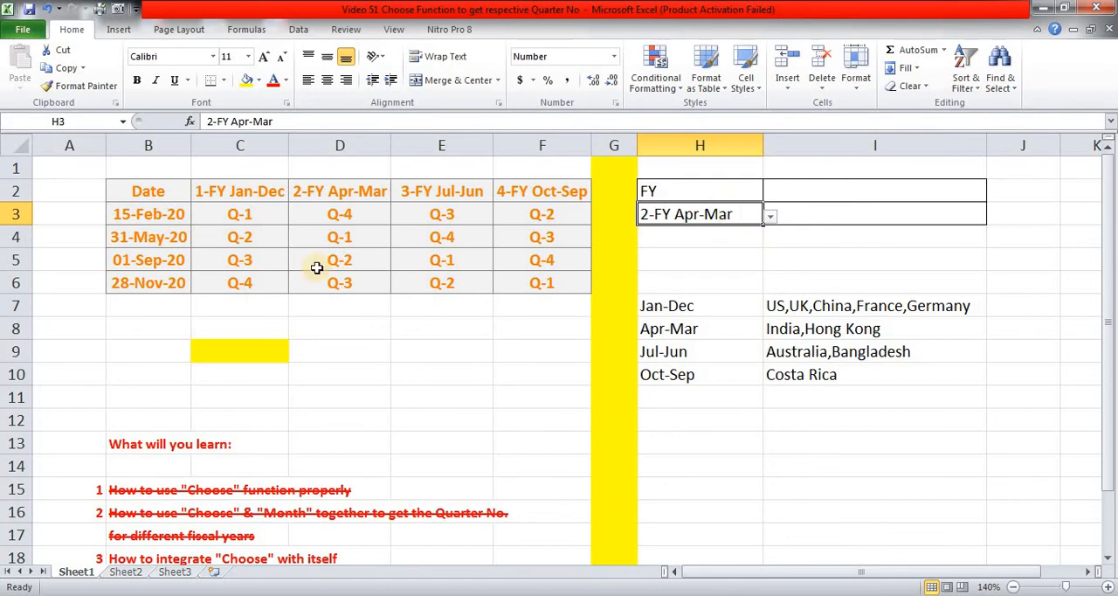
# Enter =LEFT(H3) in I3 to extract the leading digit of the selected fiscal year.
pyautogui.click(229, 215)
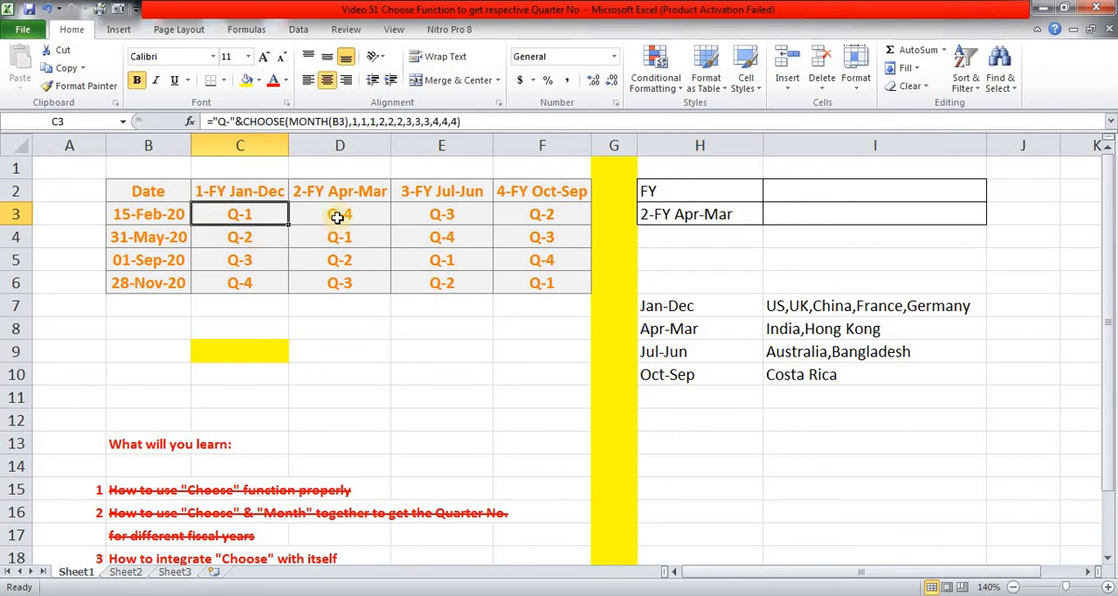
pyautogui.click(338, 219)
pyautogui.click(444, 217)
pyautogui.click(506, 217)
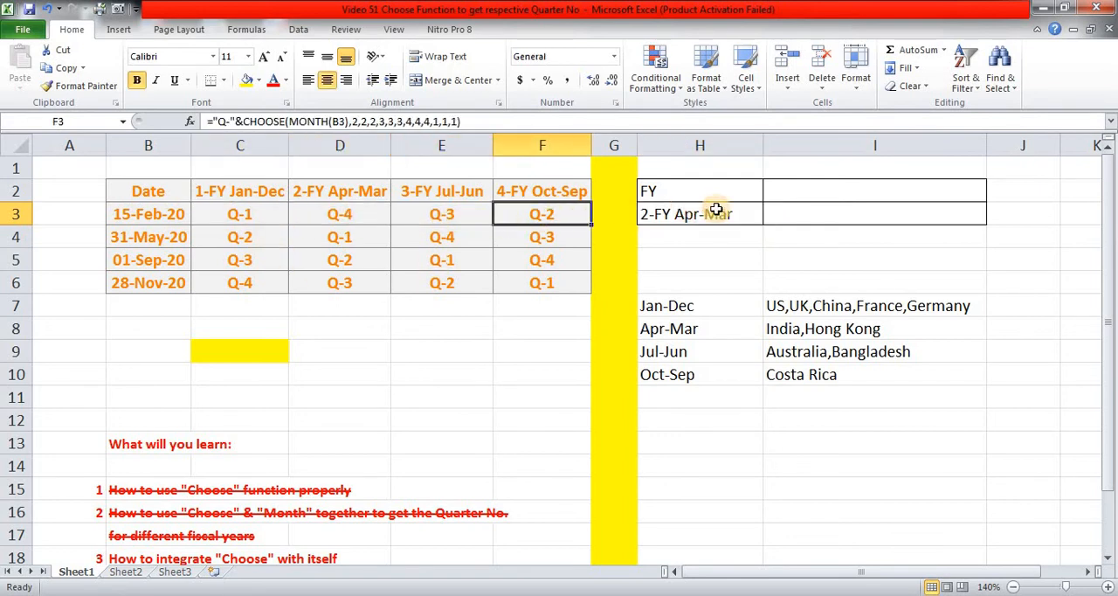
pyautogui.click(791, 218)
pyautogui.write('=lef')
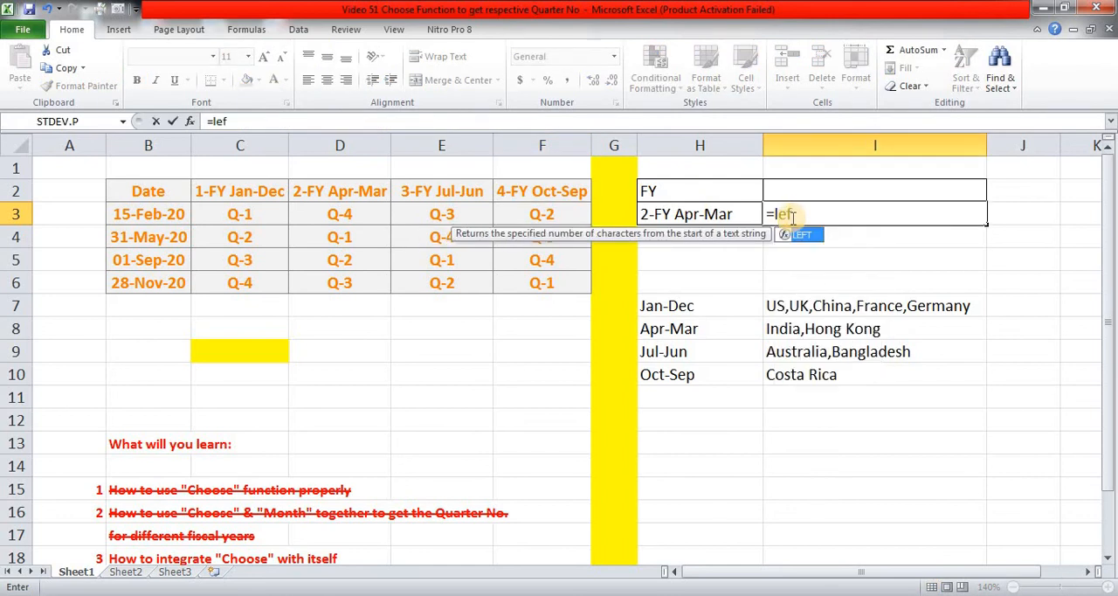
pyautogui.press('Tab')
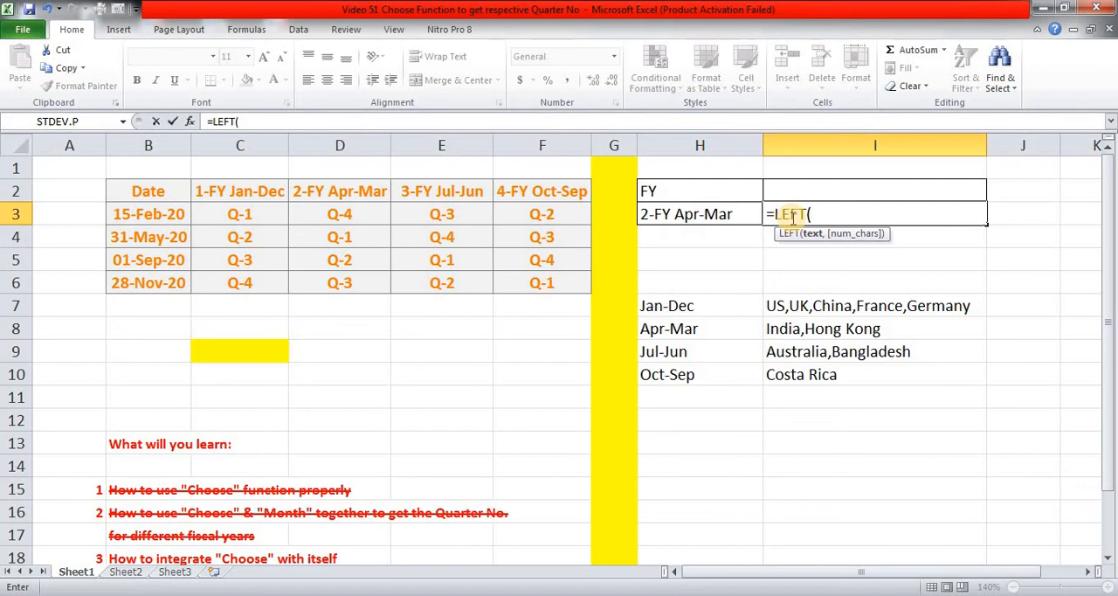
pyautogui.click(686, 214)
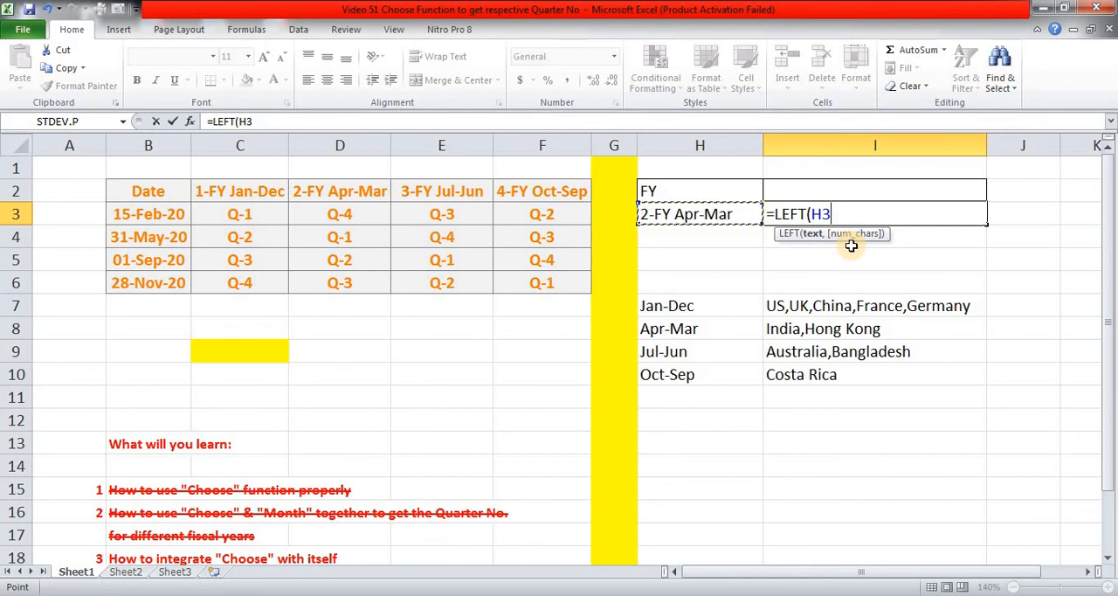
pyautogui.write(')')
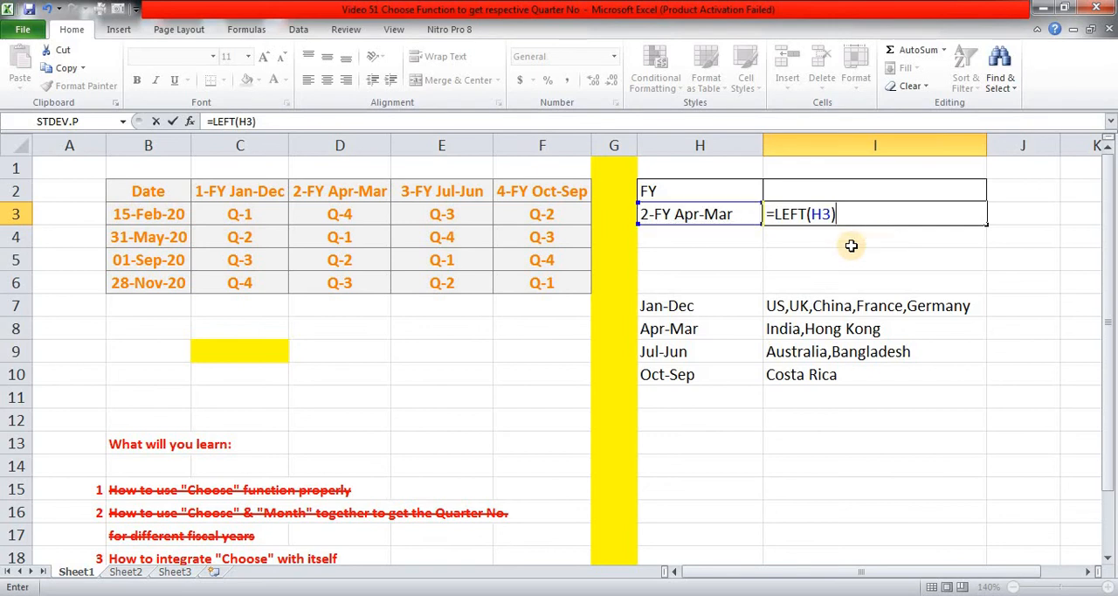
pyautogui.hotkey('ctrl', 'Return')
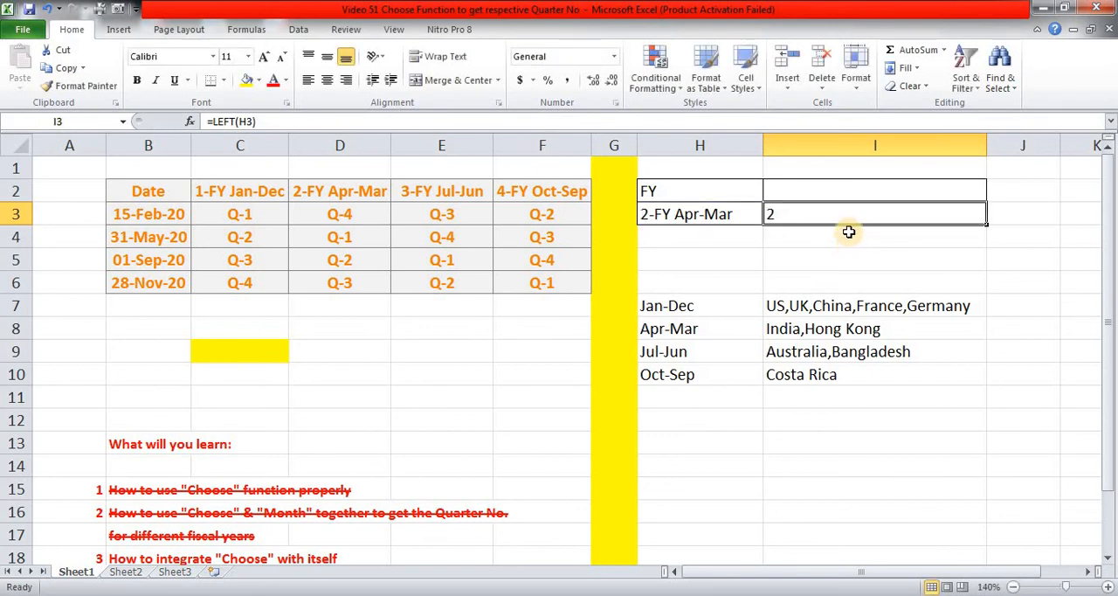
# Convert the extracted digit in I3 to a number by changing the formula to =--LEFT(H3).
pyautogui.press('F2')
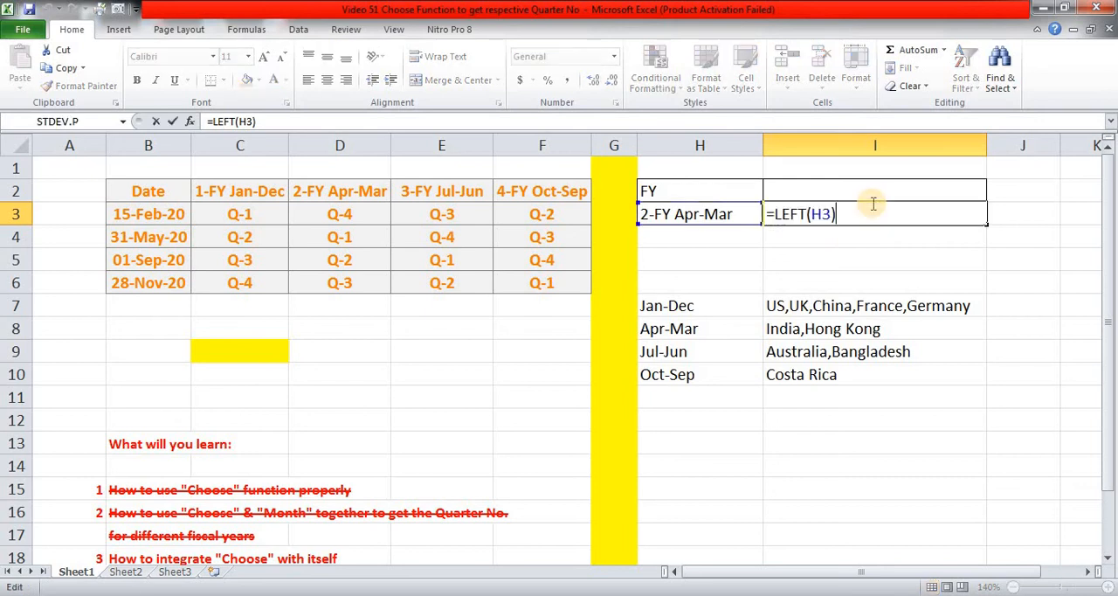
pyautogui.press('Left')
pyautogui.press('Left')
pyautogui.press('Left')
pyautogui.press('Left')
pyautogui.press('Left')
pyautogui.press('Left')
pyautogui.press('Left')
pyautogui.press('Left')
pyautogui.write('-')
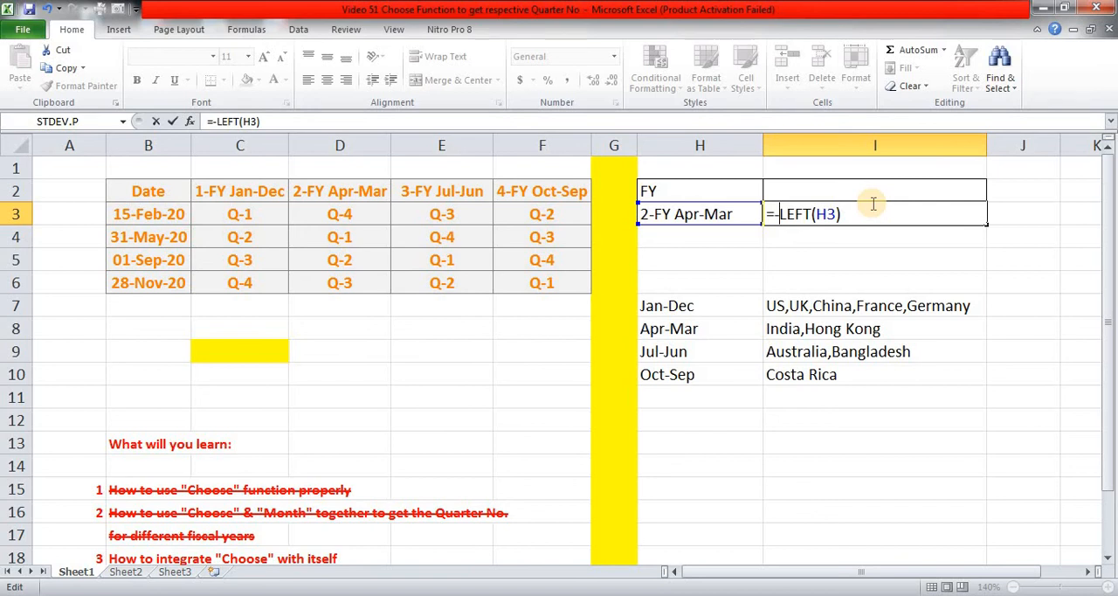
pyautogui.write('-')
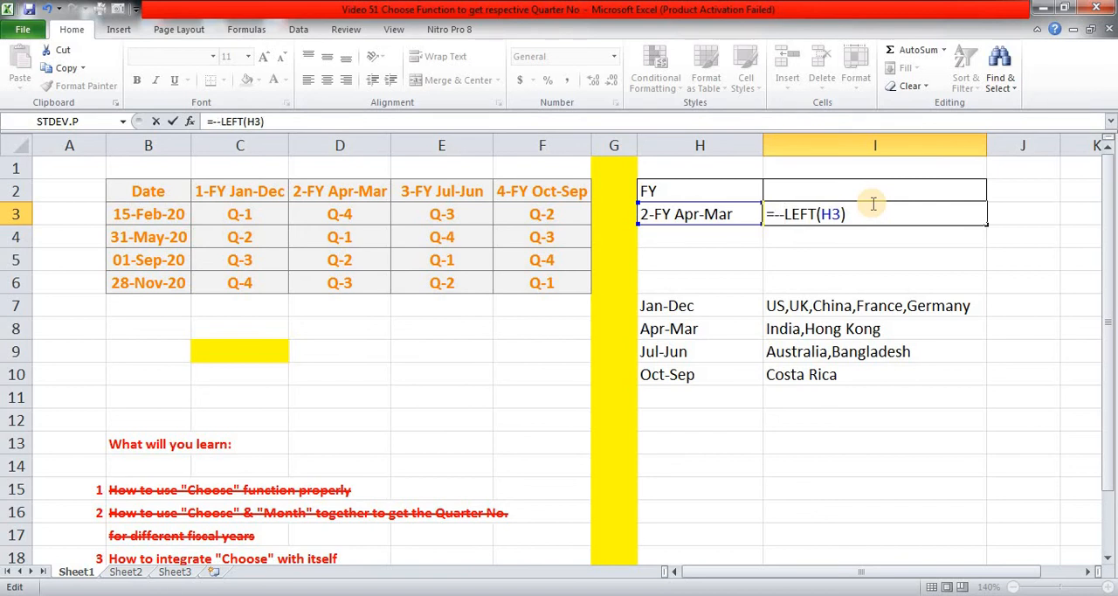
pyautogui.hotkey('ctrl', 'Return')
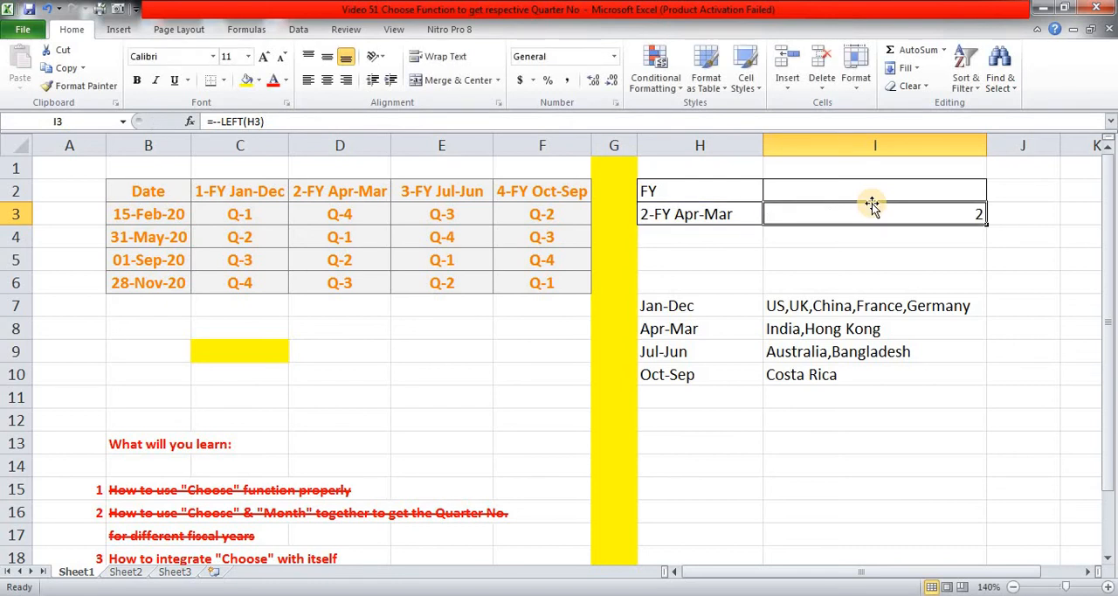
# Extend I3's formula to =CHOOSE((--LEFT(H3)) and store the incomplete formula as text with a leading space.
pyautogui.doubleClick(872, 203)
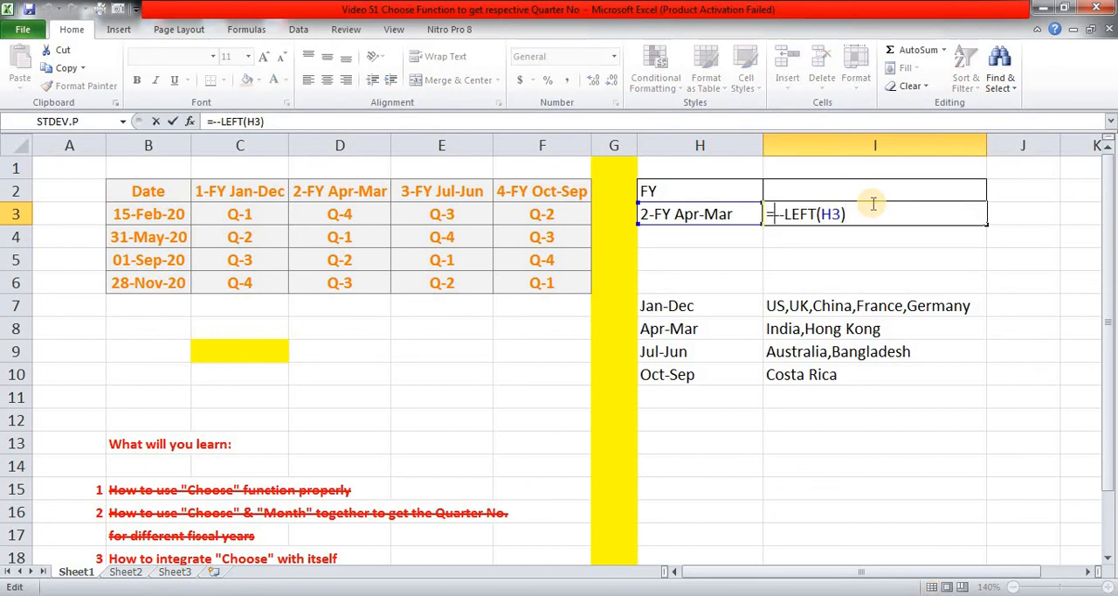
pyautogui.write('cho')
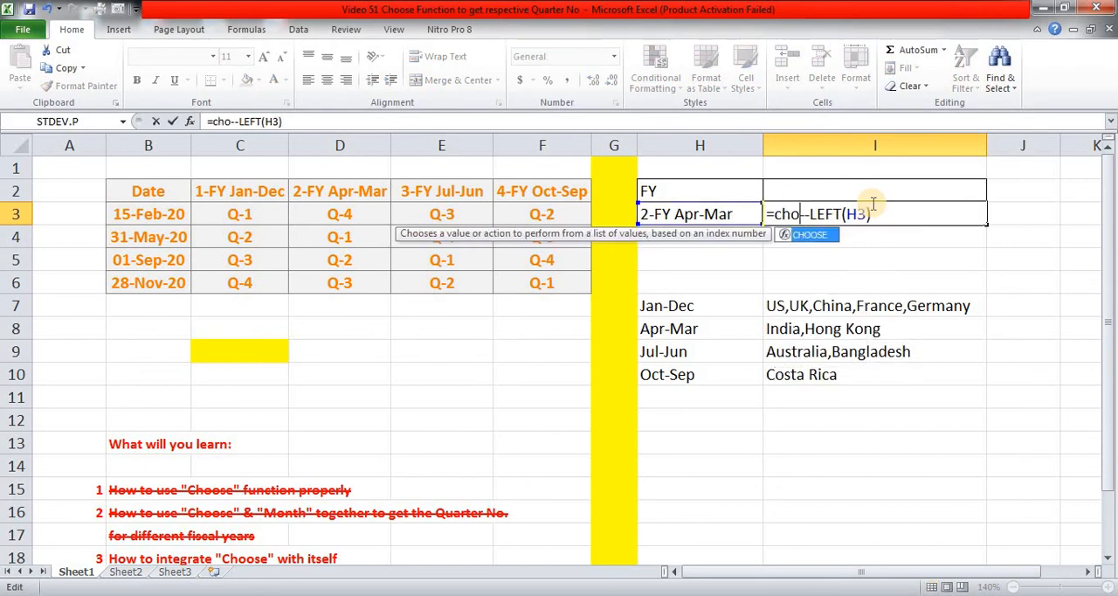
pyautogui.press('Tab')
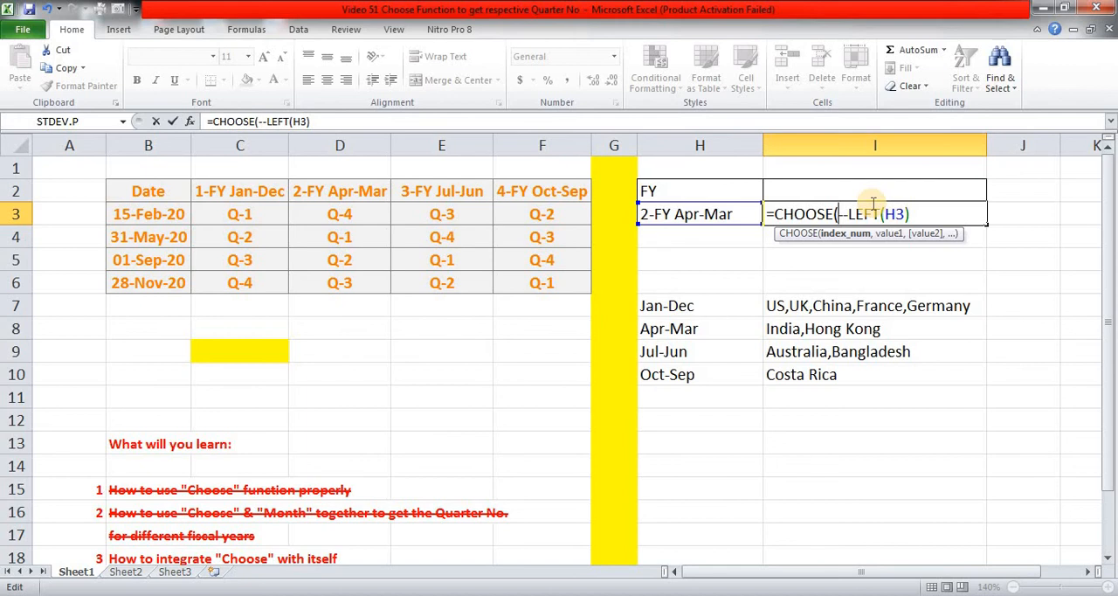
pyautogui.write('(')
pyautogui.press('End')
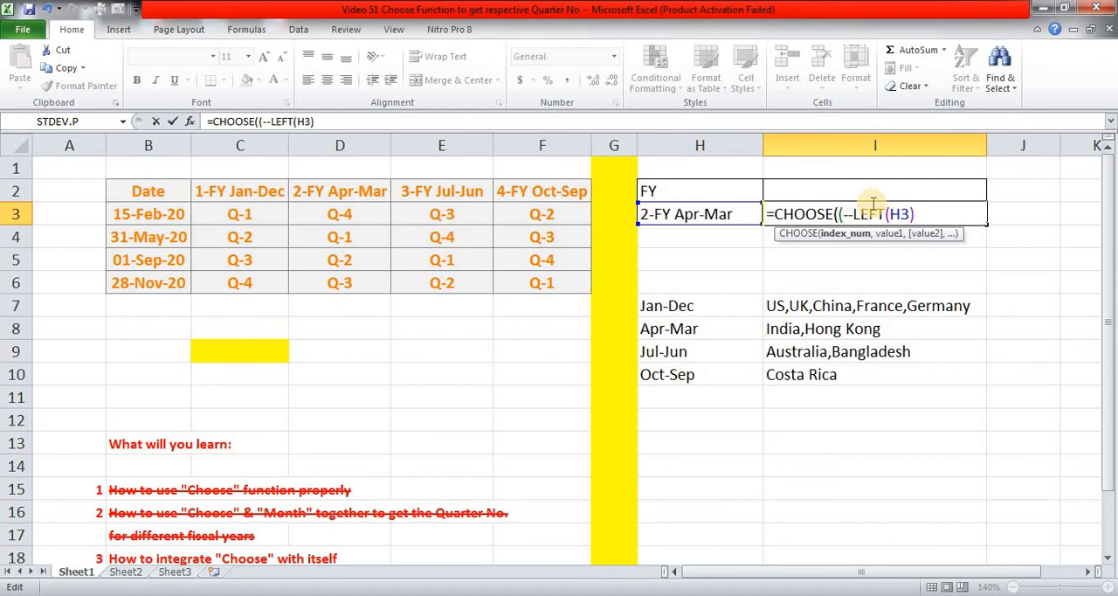
pyautogui.write(')')
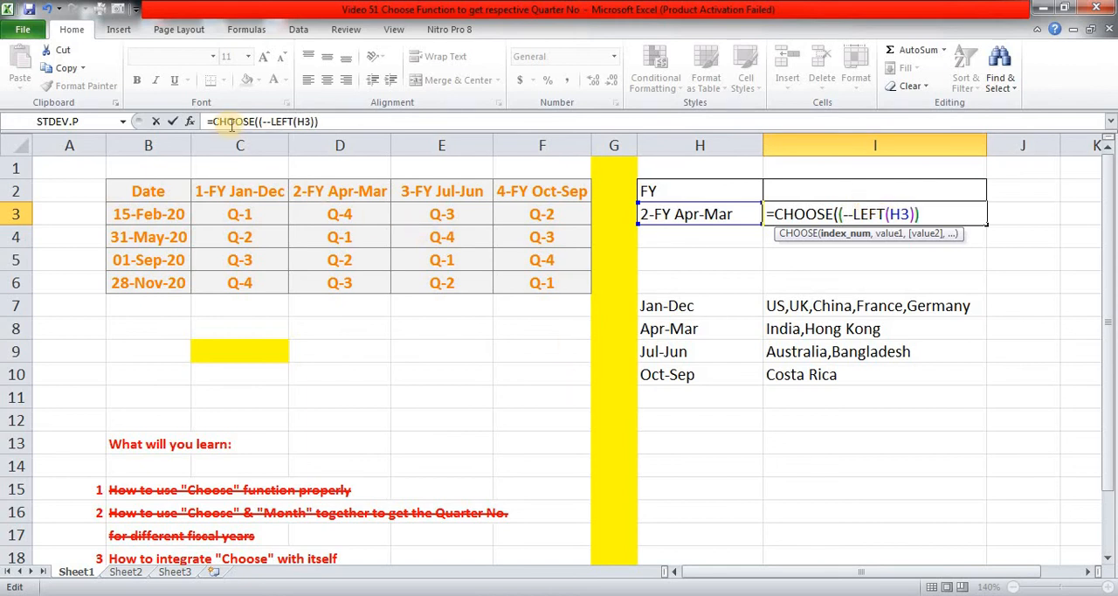
pyautogui.click(766, 214)
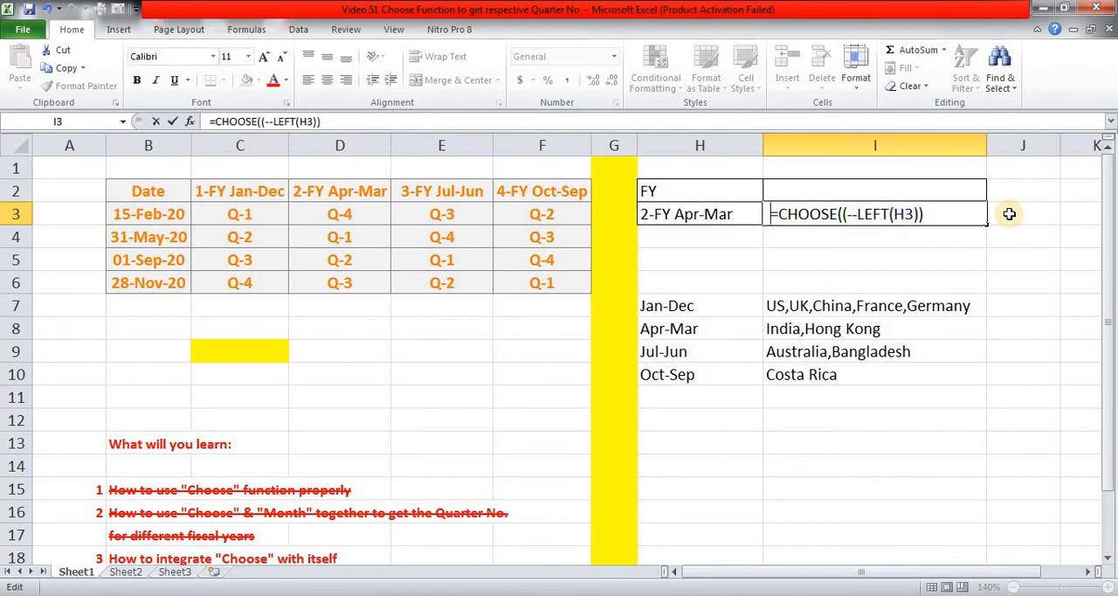
pyautogui.hotkey('ctrl', 'Return')
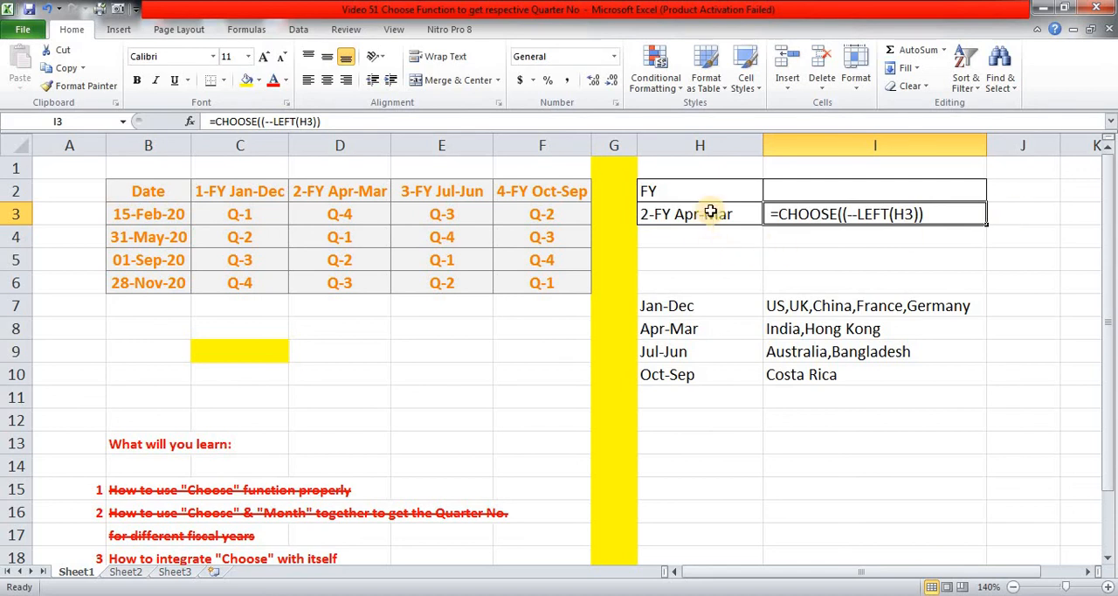
# Copy the Jan-Dec expression "Q-"&CHOOSE(MONTH(B3),1,1,1,2,2,2,3,3,3,4,4,4) from C3 without its equals sign.
pyautogui.press('Left')
pyautogui.press('Left')
pyautogui.press('Left')
pyautogui.press('Left')
pyautogui.press('Left')
pyautogui.press('Left')
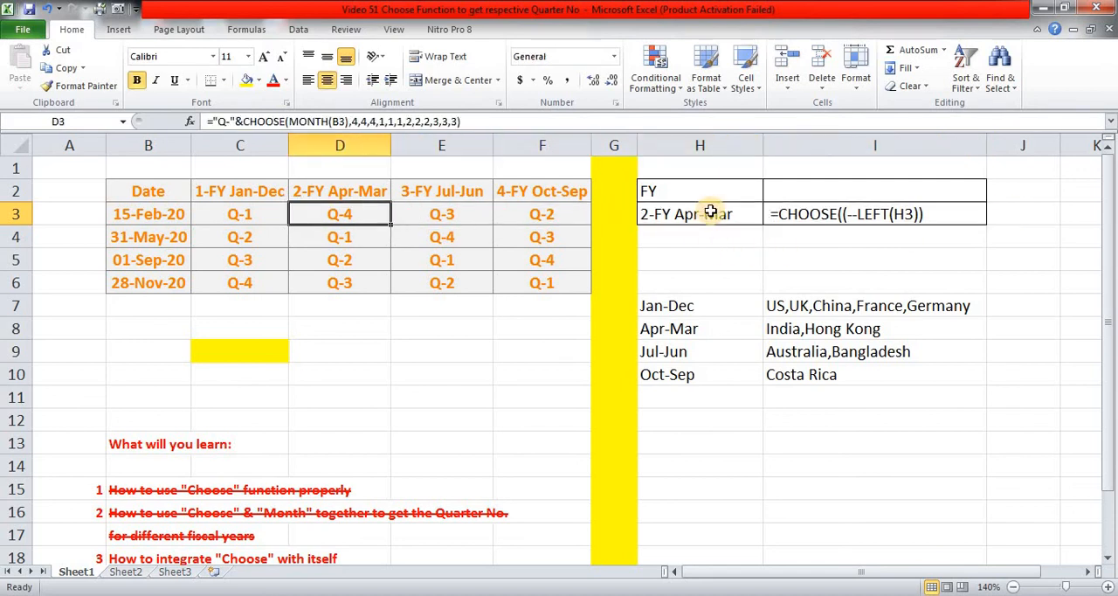
pyautogui.press('F2')
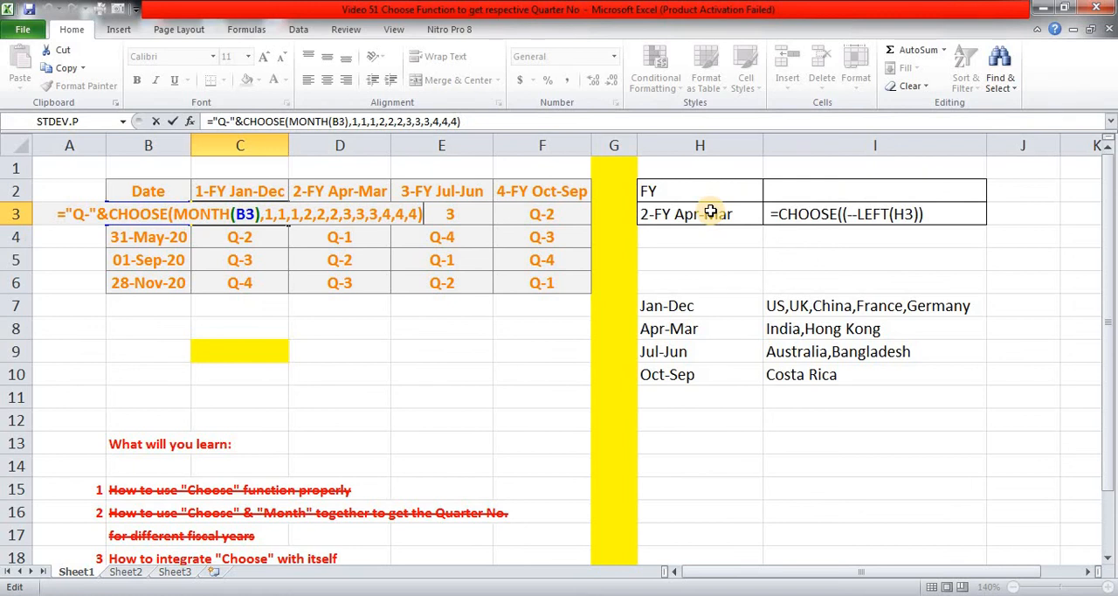
pyautogui.hotkey('shift', 'Home')
pyautogui.hotkey('shift', 'Right')
pyautogui.hotkey('shift', 'Right')
pyautogui.hotkey('shift', 'Right')
pyautogui.hotkey('shift', 'Left')
pyautogui.hotkey('shift', 'Left')
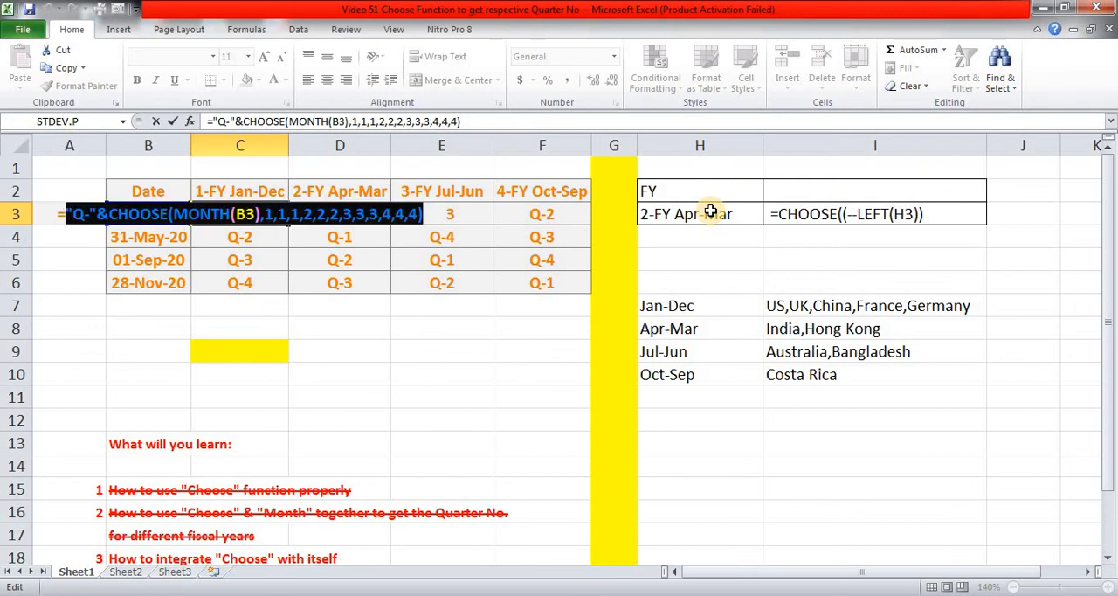
pyautogui.hotkey('ctrl', 'c')
pyautogui.press('Escape')
# Append a comma, the copied Jan-Dec quarter expression and another comma to the CHOOSE formula text in I3.
pyautogui.press('Right')
pyautogui.press('Right')
pyautogui.press('Right')
pyautogui.press('Right')
pyautogui.press('Right')
pyautogui.press('Right')
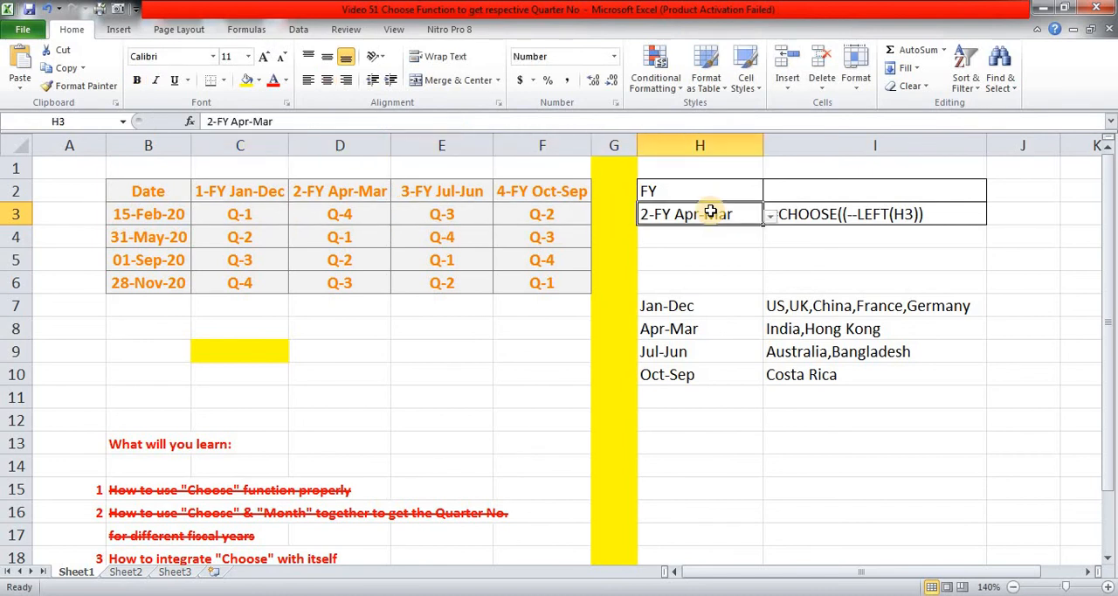
pyautogui.press('F2')
pyautogui.write(',')
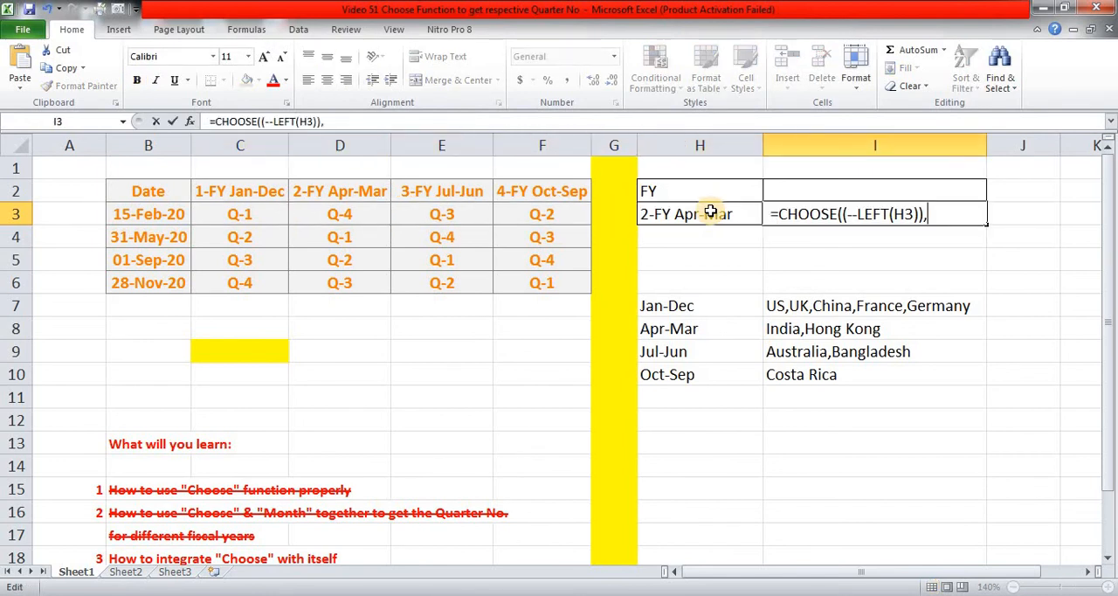
pyautogui.hotkey('ctrl', 'v')
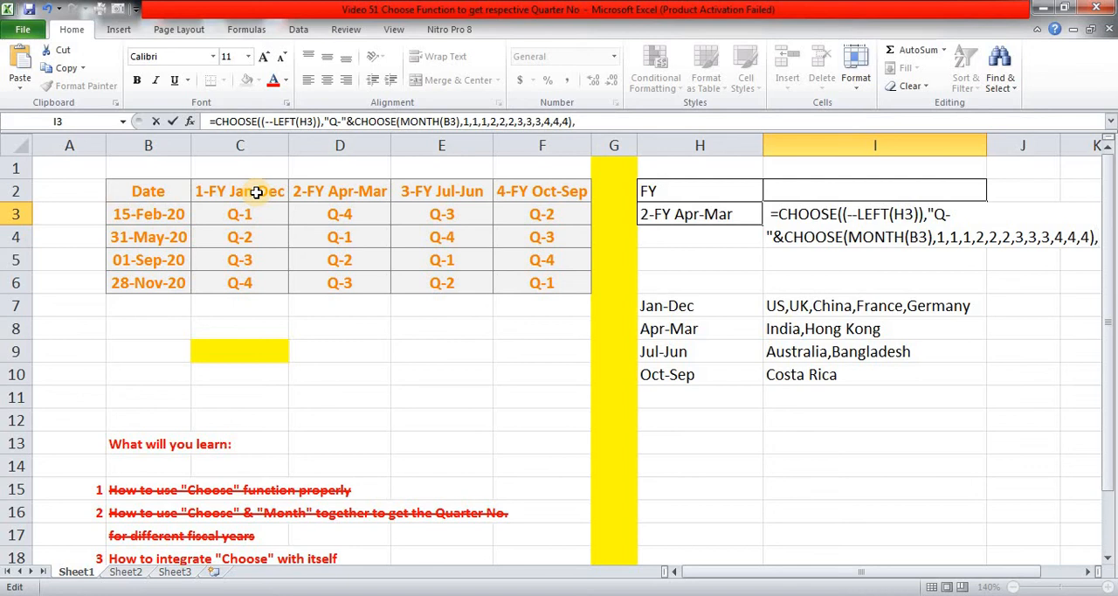
pyautogui.press('Return')
# Copy the Apr-Mar expression "Q-"&CHOOSE(MONTH(B3),4,4,4,1,1,1,2,2,2,3,3,3) from D3 without its equals sign.
pyautogui.press('Up')
pyautogui.press('Left')
pyautogui.press('Left')
pyautogui.press('Left')
pyautogui.press('Left')
pyautogui.press('Left')
pyautogui.press('F2')
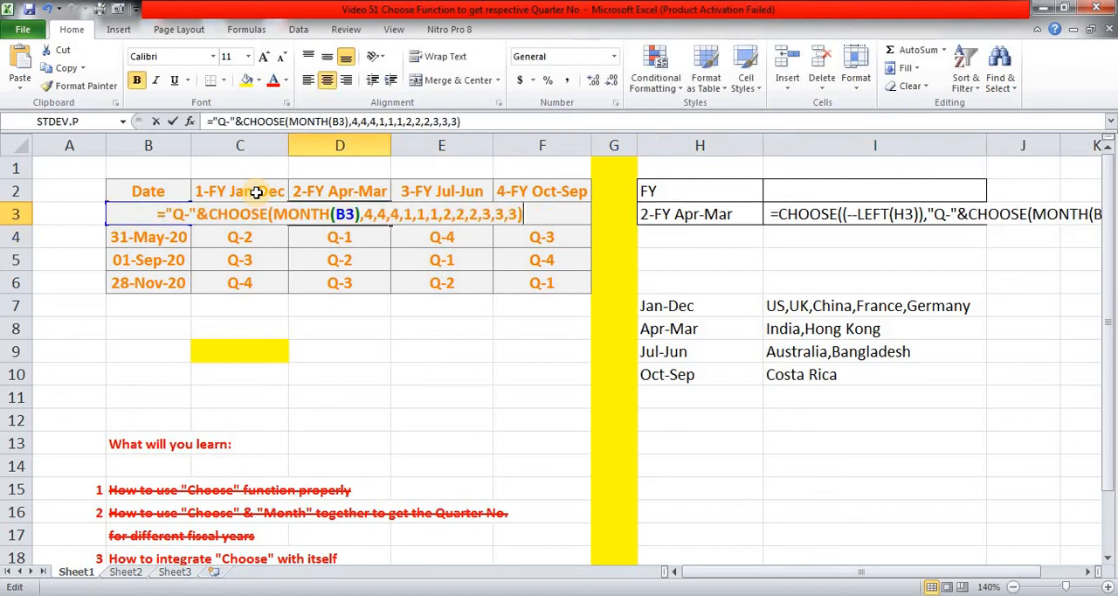
pyautogui.hotkey('shift', 'Home')
pyautogui.hotkey('shift', 'Right')
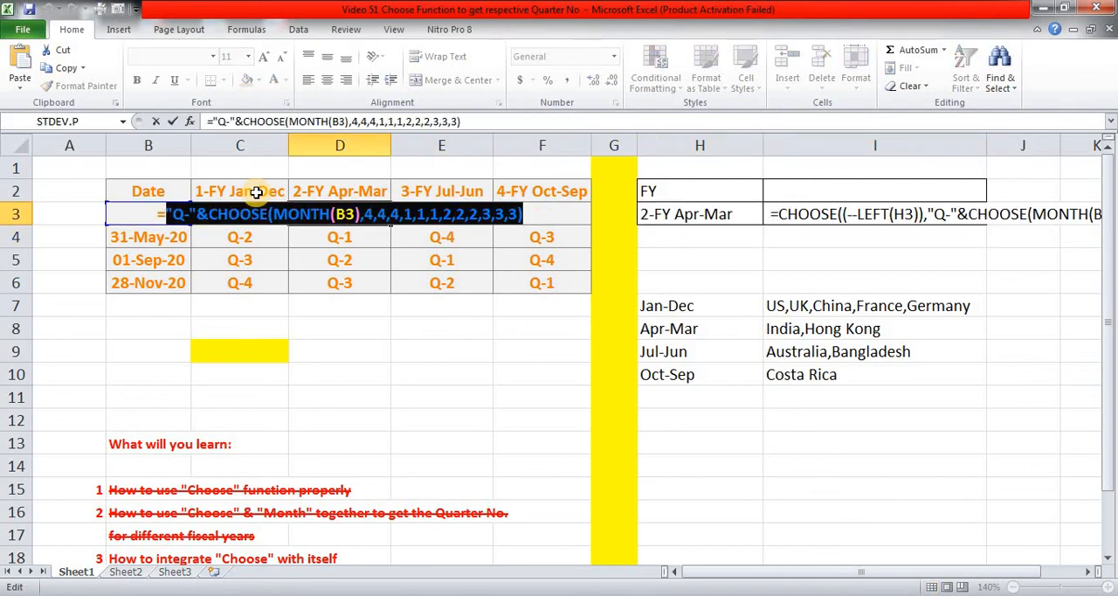
pyautogui.press('Escape')
# Append the copied Apr-Mar quarter expression and a trailing comma to the CHOOSE formula text in I3.
pyautogui.press('Right')
pyautogui.press('Right')
pyautogui.press('Right')
pyautogui.press('Right')
pyautogui.press('Right')
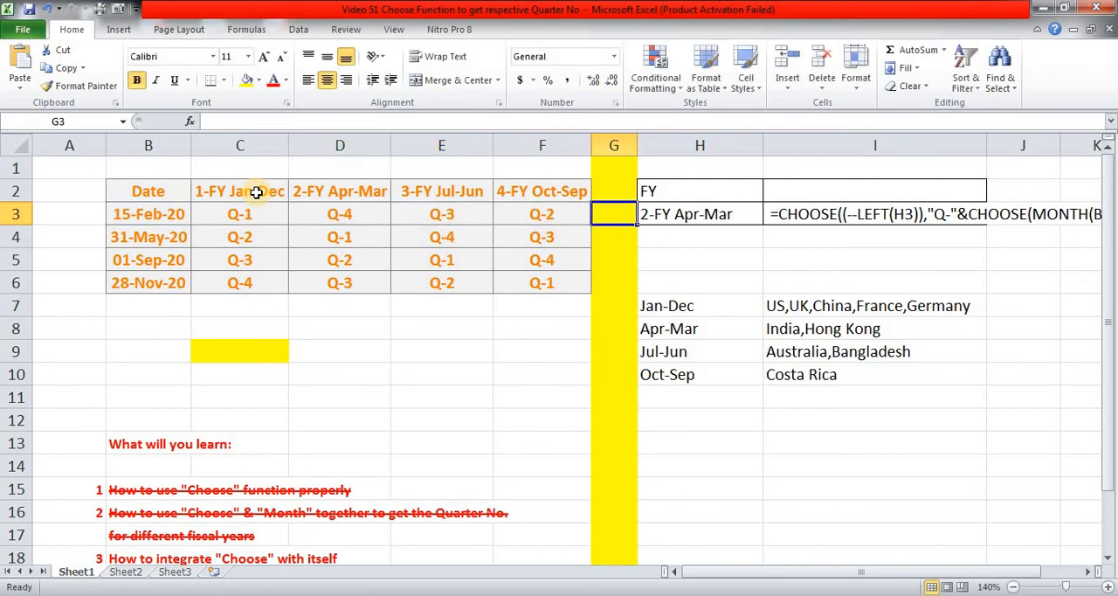
pyautogui.press('F2')
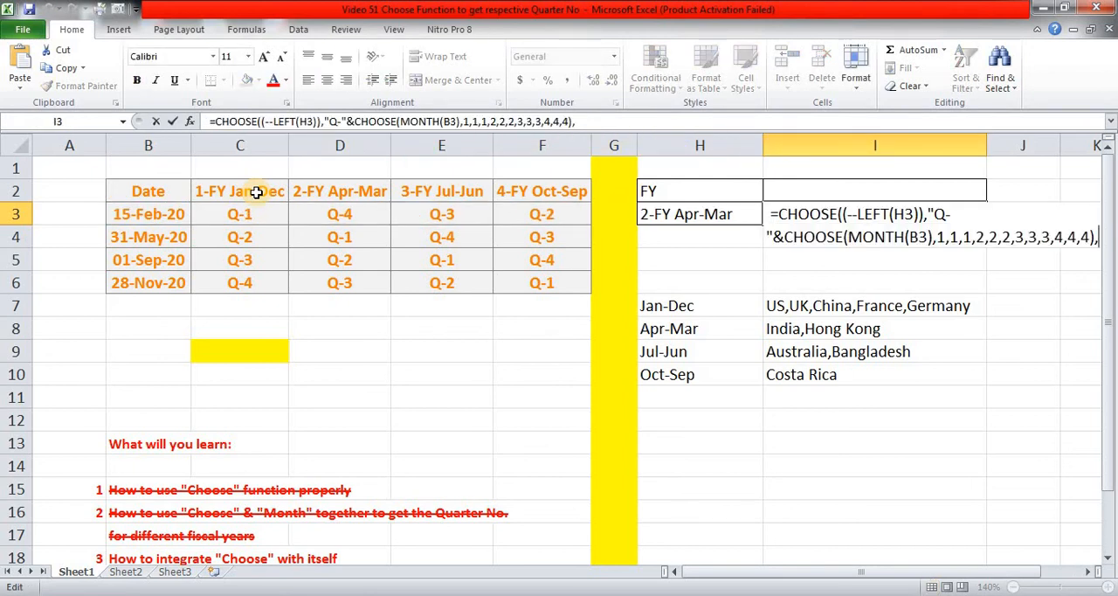
pyautogui.hotkey('ctrl', 'v')
pyautogui.write(',')
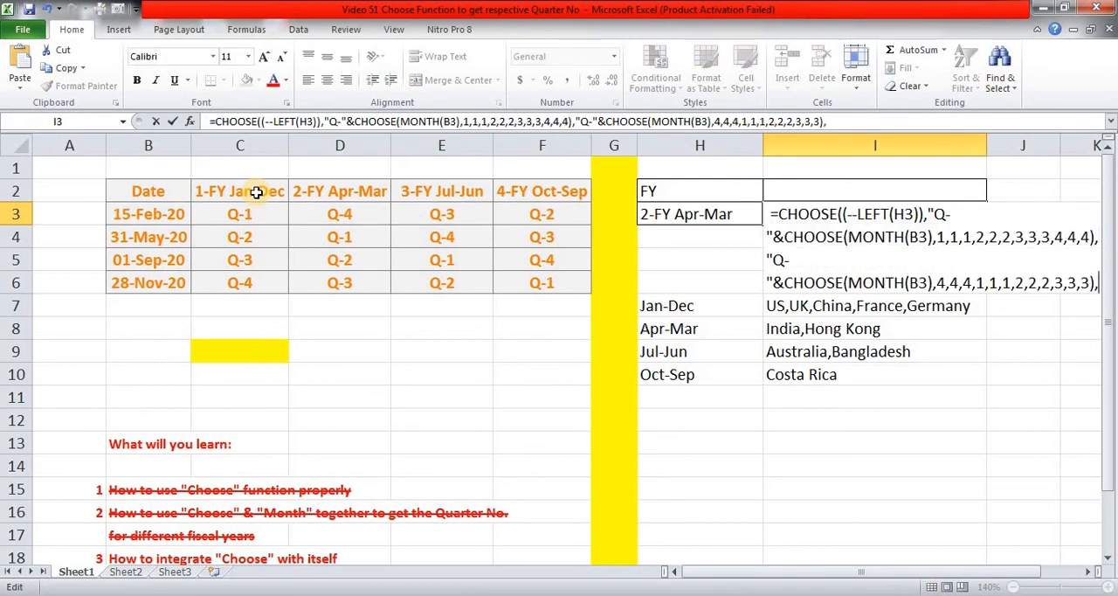
pyautogui.press('Return')
# Copy the Jul-Jun expression "Q-"&CHOOSE(MONTH(B3),3,3,3,4,4,4,1,1,1,2,2,2) from E3 without its equals sign.
pyautogui.press('Up')
pyautogui.press('Left')
pyautogui.press('Left')
pyautogui.press('Left')
pyautogui.press('Left')
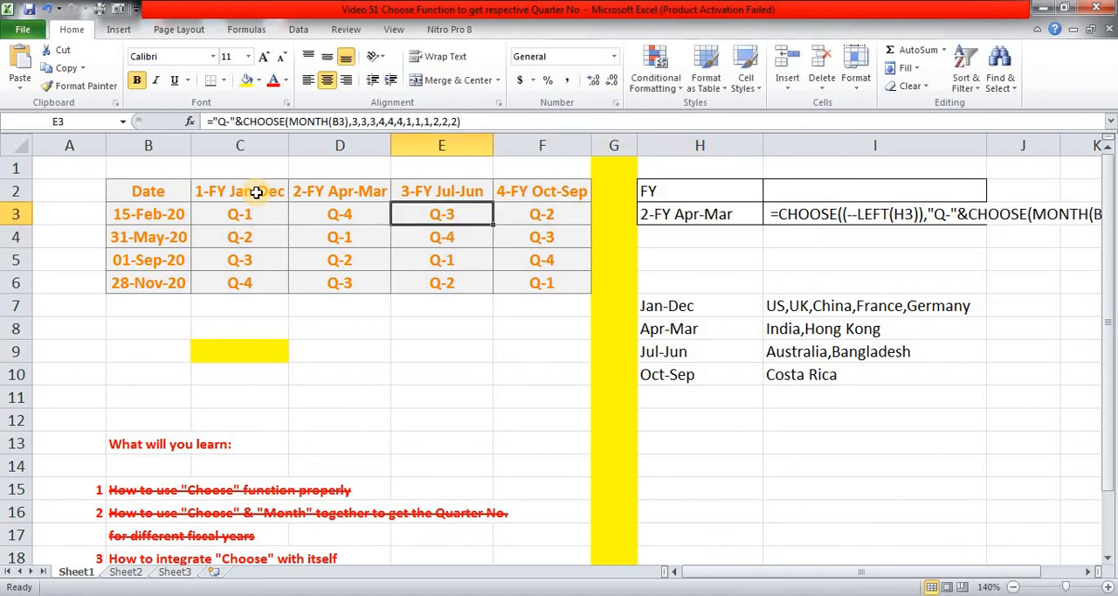
pyautogui.press('F2')
pyautogui.hotkey('shift', 'Home')
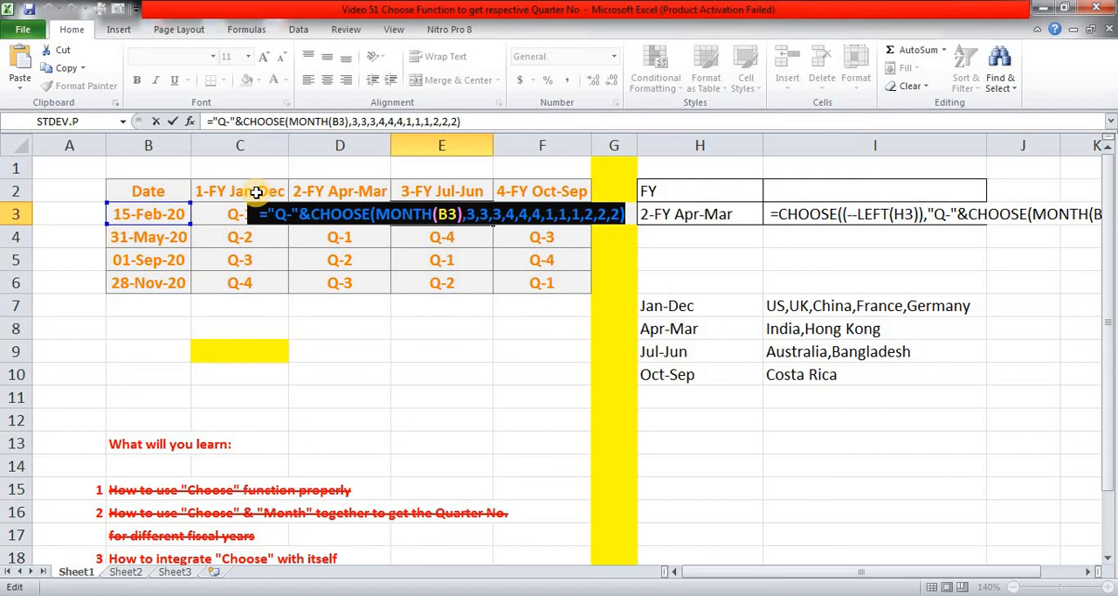
pyautogui.hotkey('shift', 'Right')
# Append the copied Jul-Jun quarter expression and a trailing comma to the CHOOSE formula text in I3.
pyautogui.press('Tab')
pyautogui.press('Tab')
pyautogui.press('Tab')
pyautogui.press('Tab')
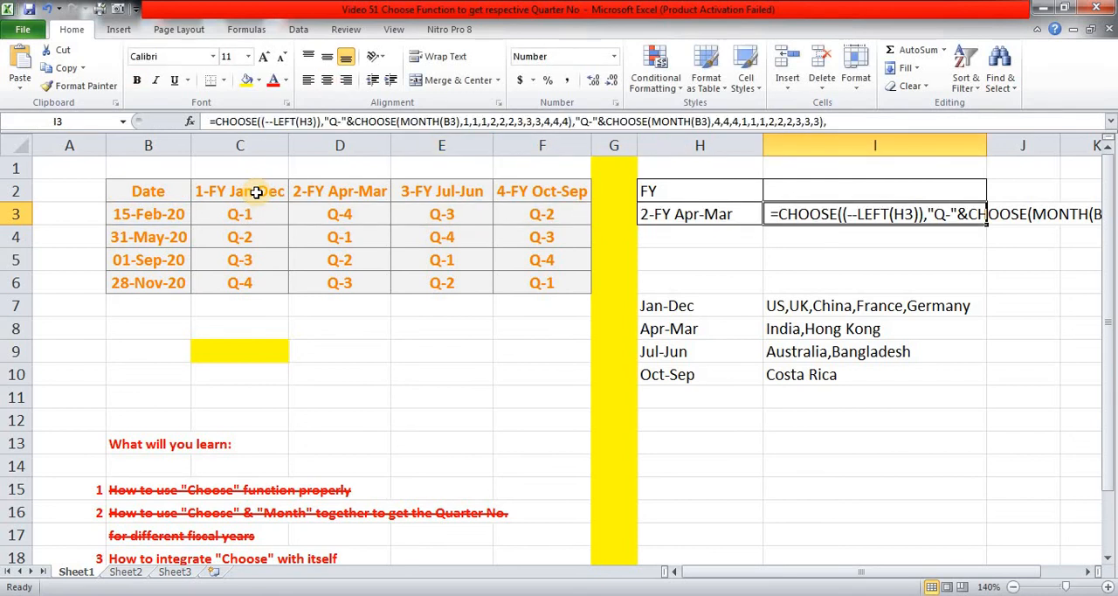
pyautogui.press('F2')
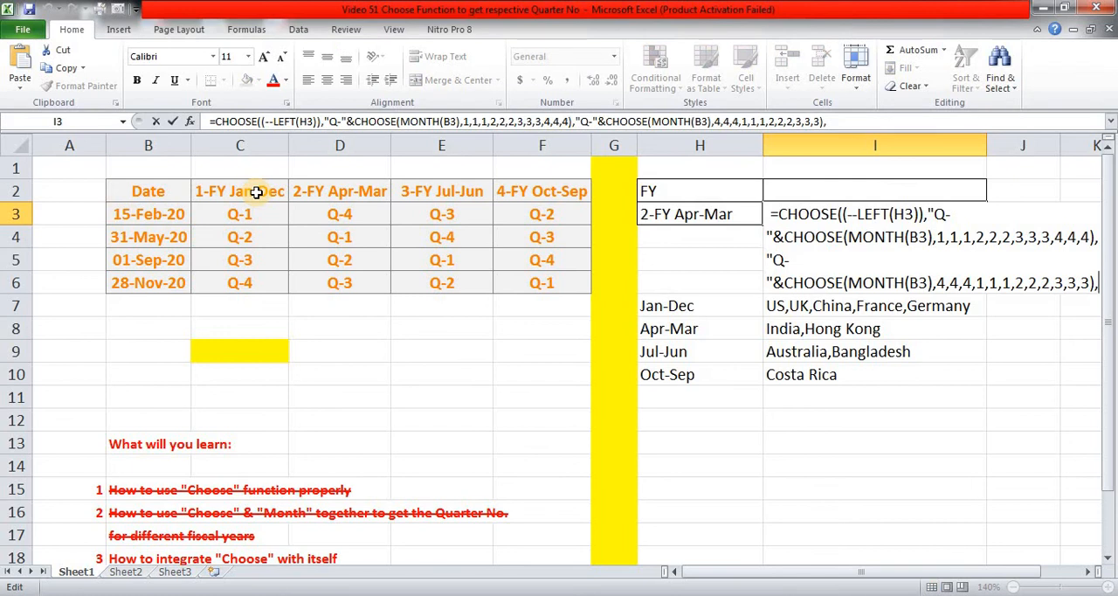
pyautogui.hotkey('ctrl', 'v')
pyautogui.write(',')
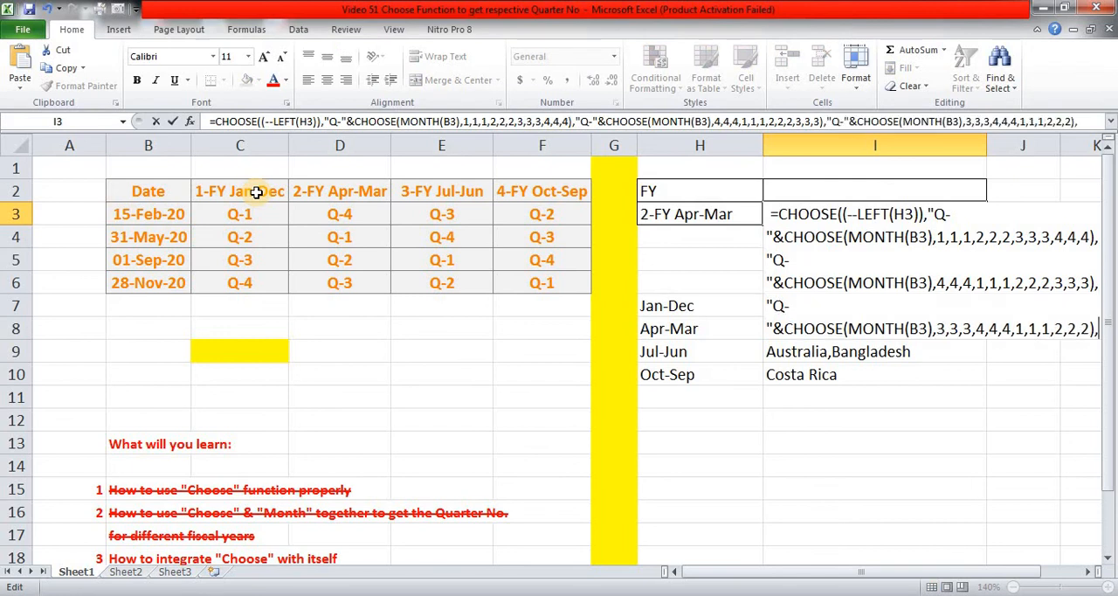
pyautogui.press('Return')
# Copy the Oct-Sep expression "Q-"&CHOOSE(MONTH(B3),2,2,2,3,3,3,4,4,4,1,1,1) from F3 without its equals sign.
pyautogui.press('Up')
pyautogui.press('Left')
pyautogui.press('Left')
pyautogui.press('Left')
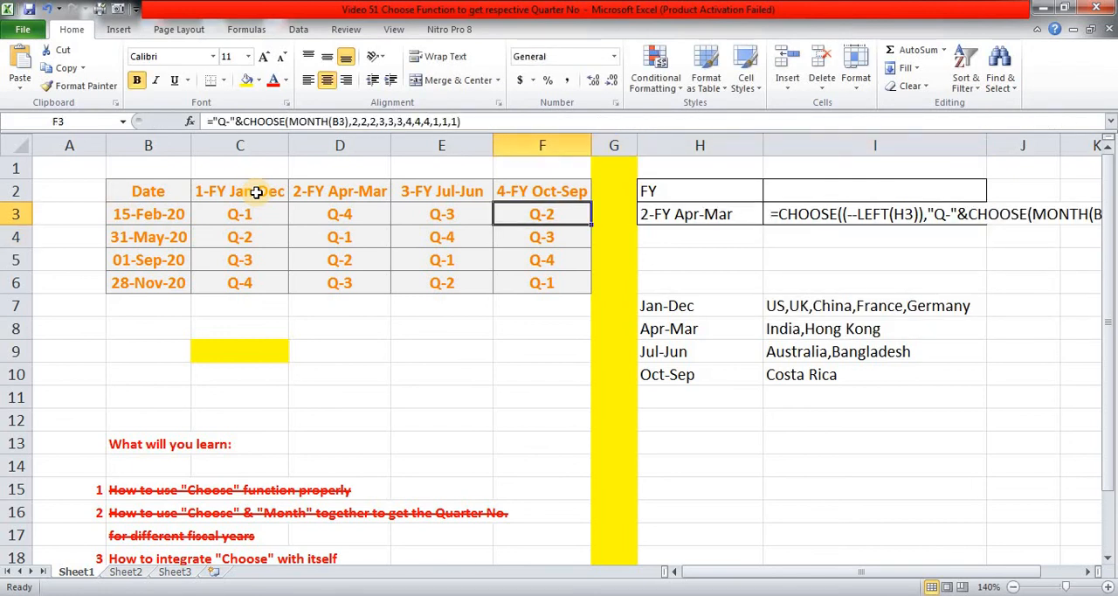
pyautogui.press('F2')
pyautogui.hotkey('shift', 'Left')
pyautogui.hotkey('shift', 'Left')
pyautogui.hotkey('shift', 'Left')
pyautogui.hotkey('shift', 'Left')
pyautogui.hotkey('shift', 'Left')
pyautogui.hotkey('shift', 'Left')
pyautogui.hotkey('shift', 'Left')
pyautogui.hotkey('shift', 'Left')
pyautogui.hotkey('shift', 'Left')
pyautogui.hotkey('shift', 'Left')
pyautogui.hotkey('shift', 'Left')
pyautogui.hotkey('shift', 'Left')
pyautogui.hotkey('shift', 'Left')
pyautogui.hotkey('shift', 'Left')
pyautogui.hotkey('shift', 'Left')
pyautogui.hotkey('shift', 'Left')
pyautogui.hotkey('shift', 'Left')
pyautogui.hotkey('shift', 'Left')
pyautogui.hotkey('shift', 'Left')
pyautogui.hotkey('shift', 'Left')
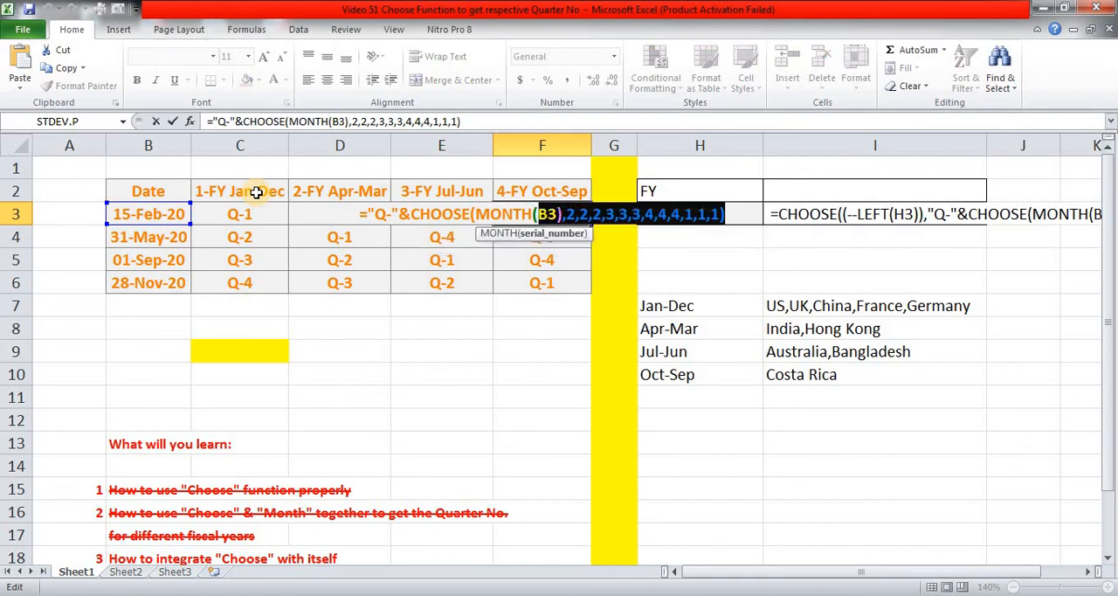
pyautogui.hotkey('shift', 'Left')
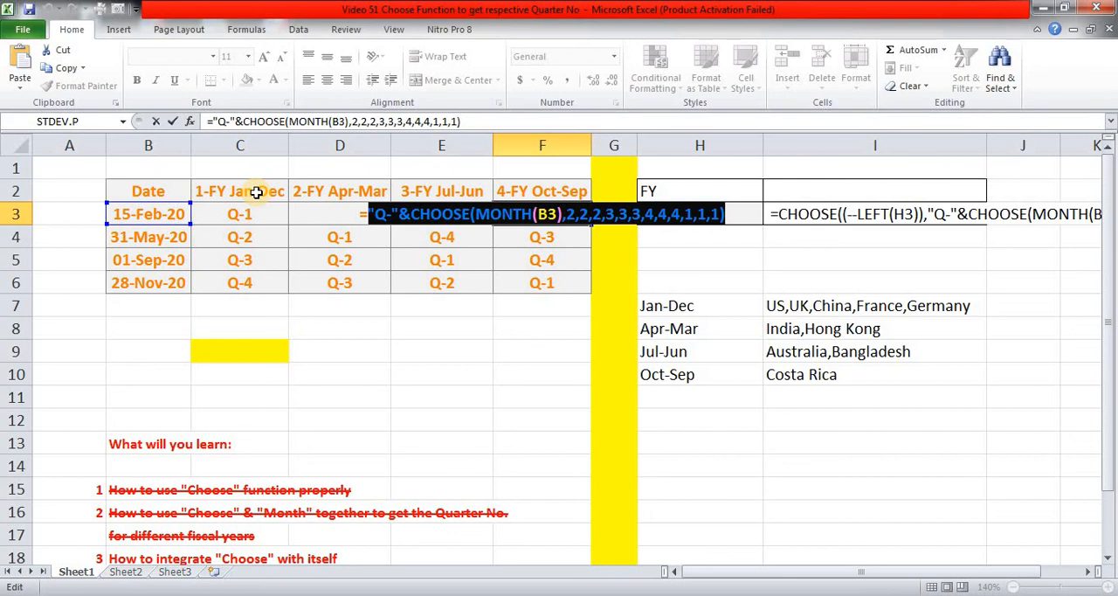
pyautogui.press('Escape')
# Append the copied Oct-Sep quarter expression as the last argument of the CHOOSE formula text in I3.
pyautogui.press('Right')
pyautogui.press('Right')
pyautogui.press('Right')
pyautogui.press('F2')
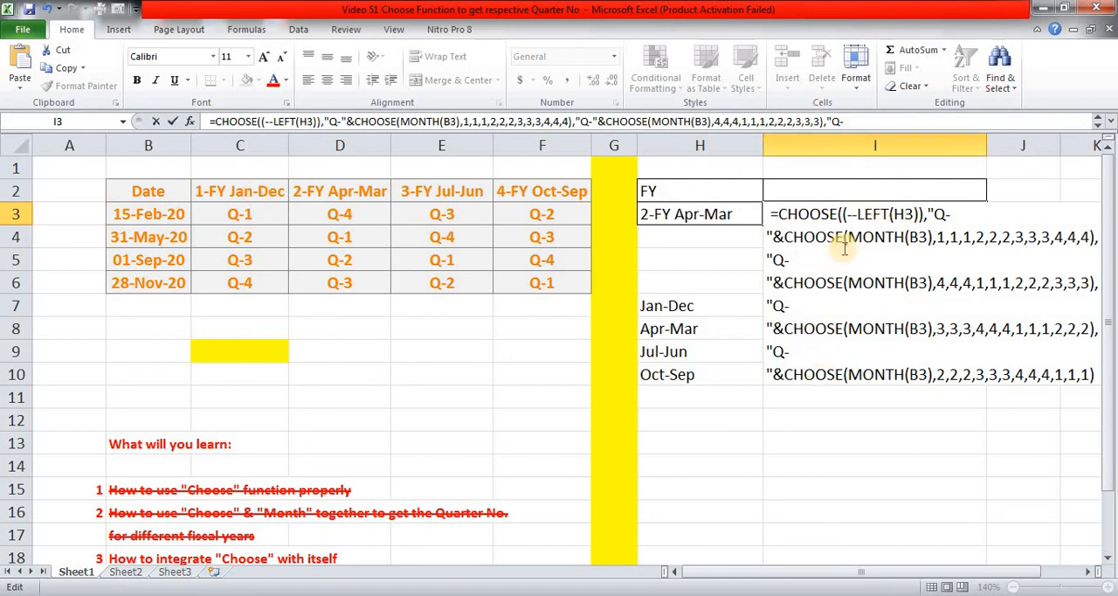
# Remove the leading space from I3 to make it a live formula, accepting the proposed closing-parenthesis correction.
pyautogui.click(770, 217)
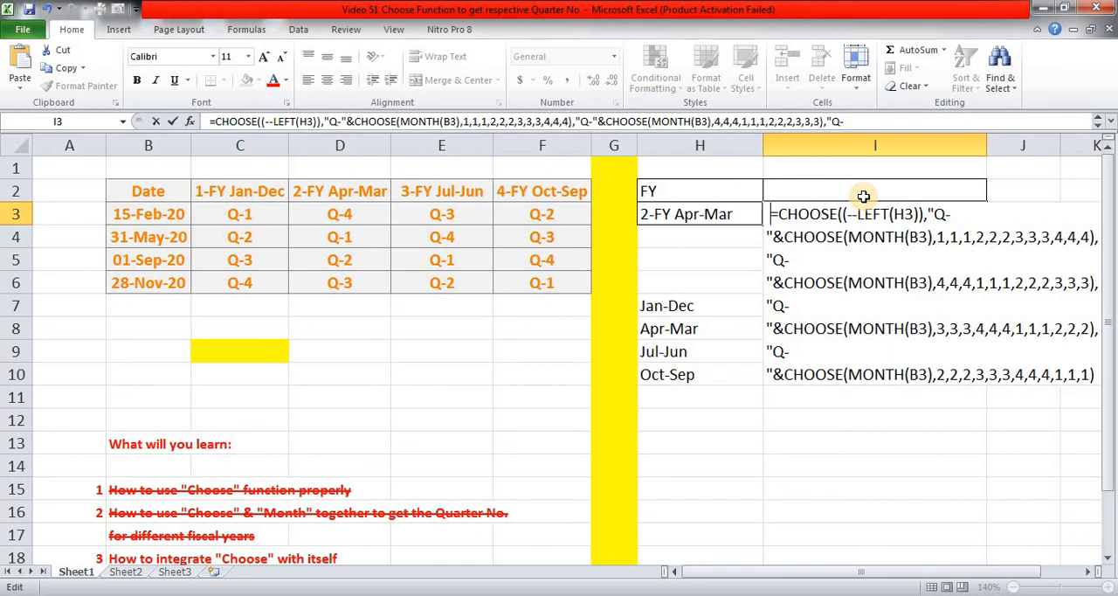
pyautogui.press('BackSpace')
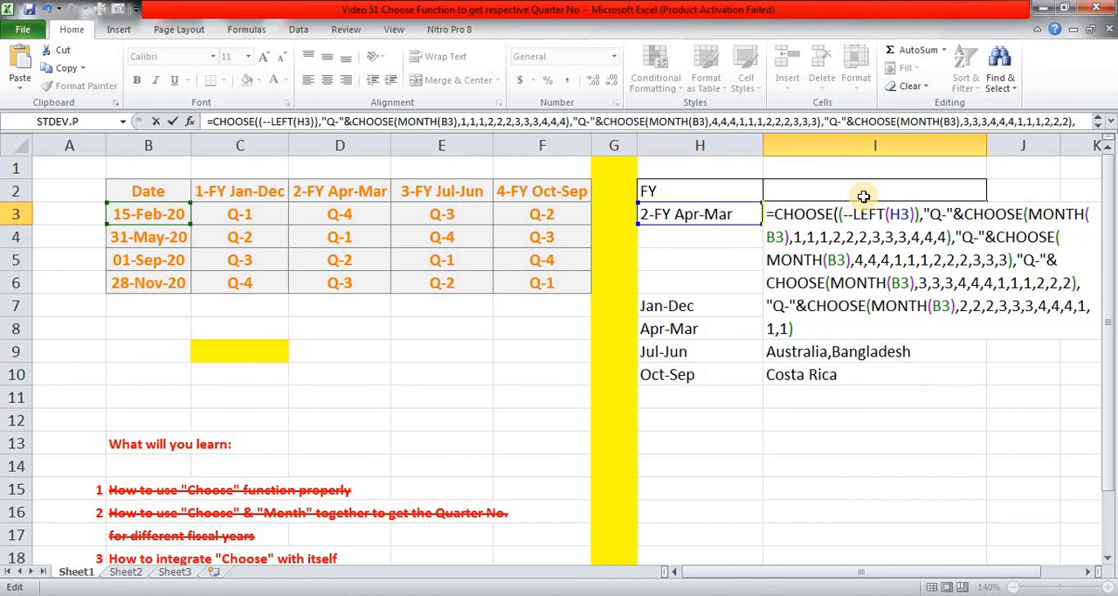
pyautogui.press('Return')
pyautogui.press('Return')
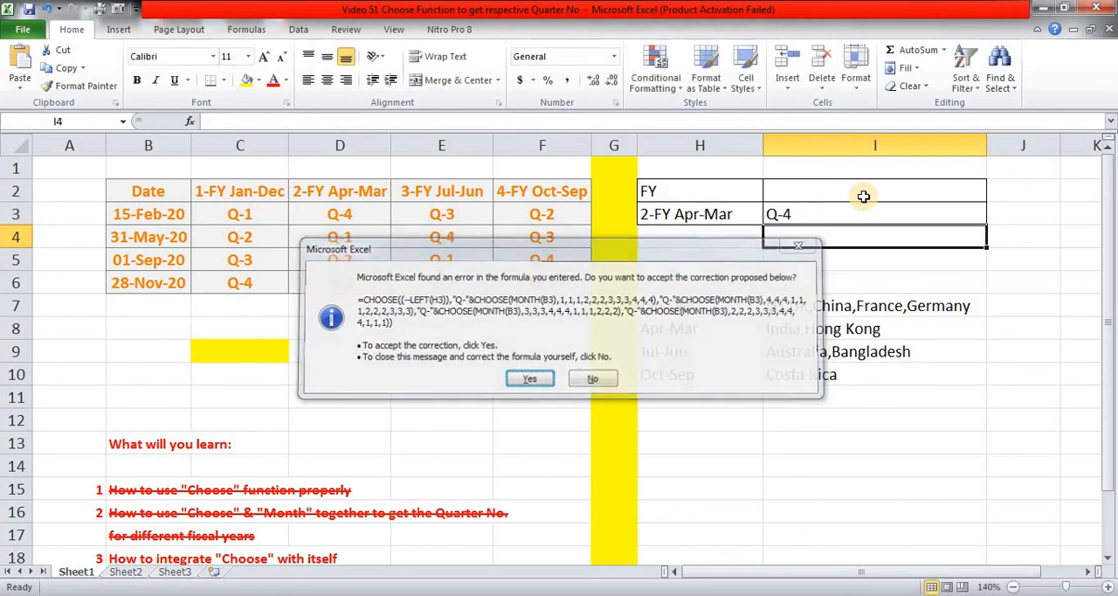
# Compare the quarter returned in I3 for 2-FY Apr-Mar with the Apr-Mar quarter in D3.
pyautogui.press('Up')
pyautogui.press('Left')
pyautogui.press('Left')
pyautogui.press('Left')
pyautogui.press('Right')
pyautogui.press('Right')
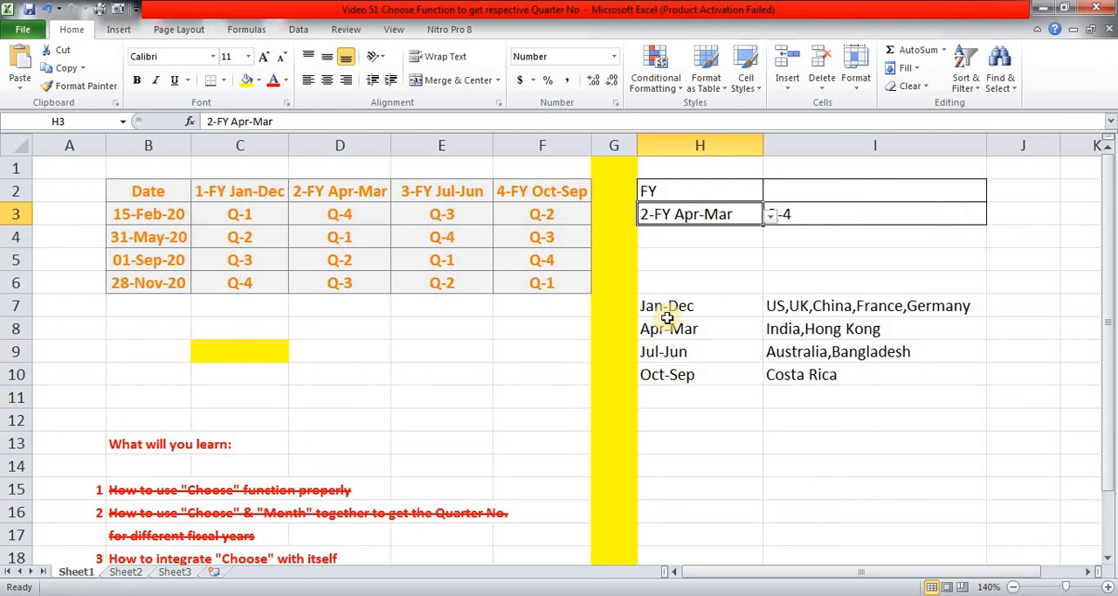
pyautogui.click(824, 219)
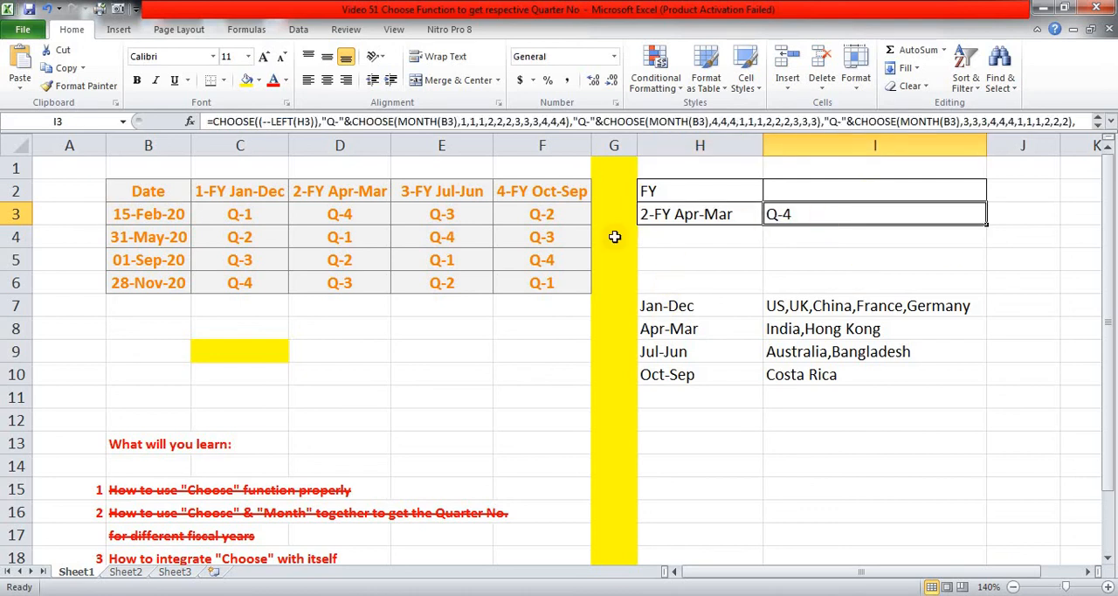
pyautogui.click(340, 218)
# Set the fiscal year in H3 to 1-FY Jan-Dec and compare I3 with the quarter in C3.
pyautogui.click(687, 219)
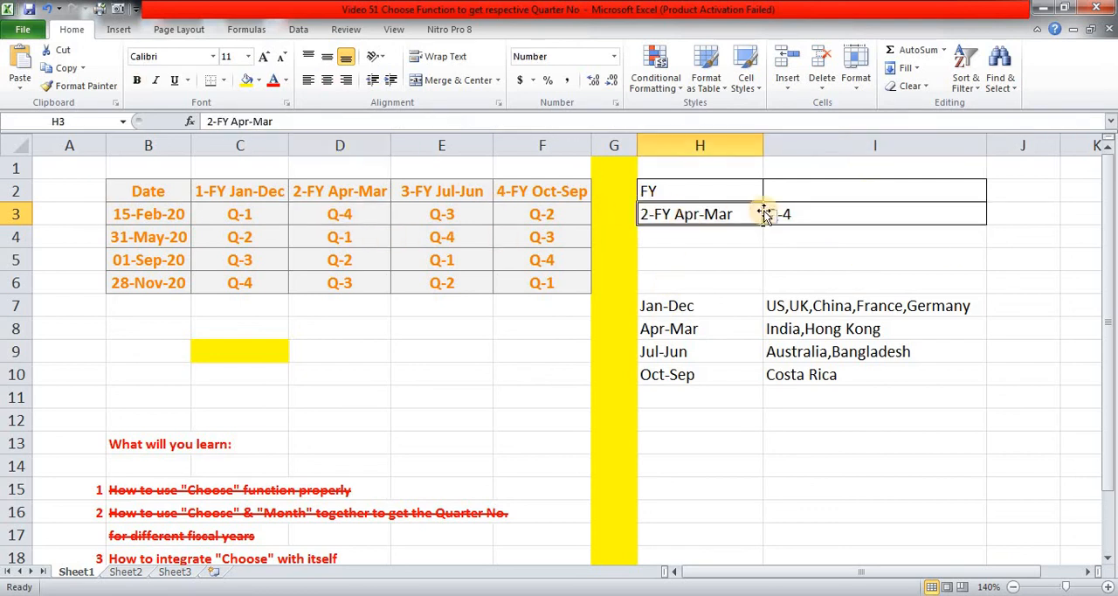
pyautogui.click(768, 215)
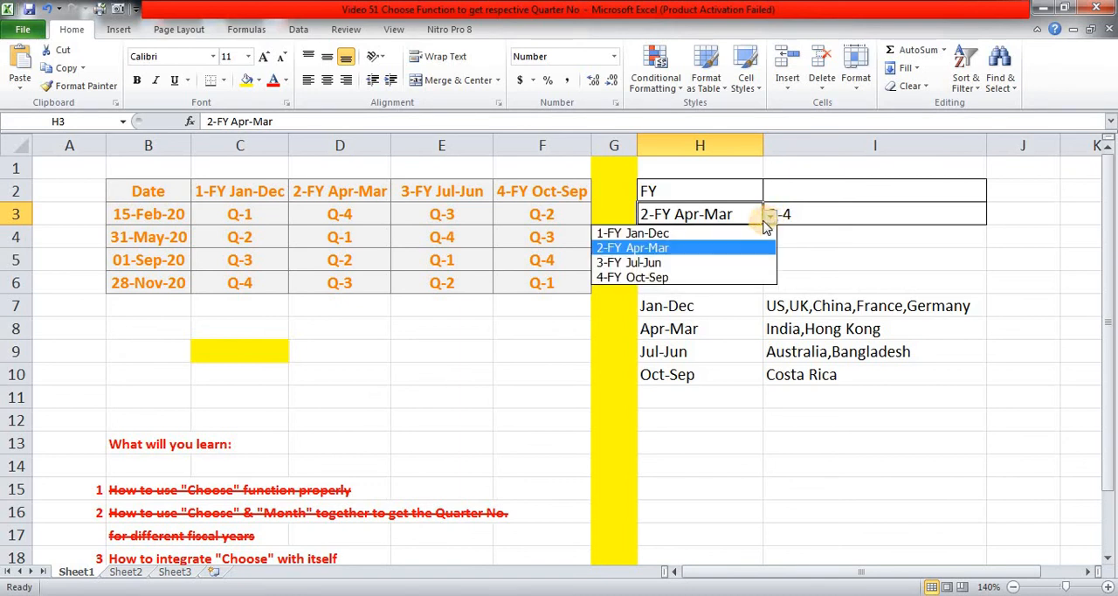
pyautogui.click(714, 234)
pyautogui.click(794, 218)
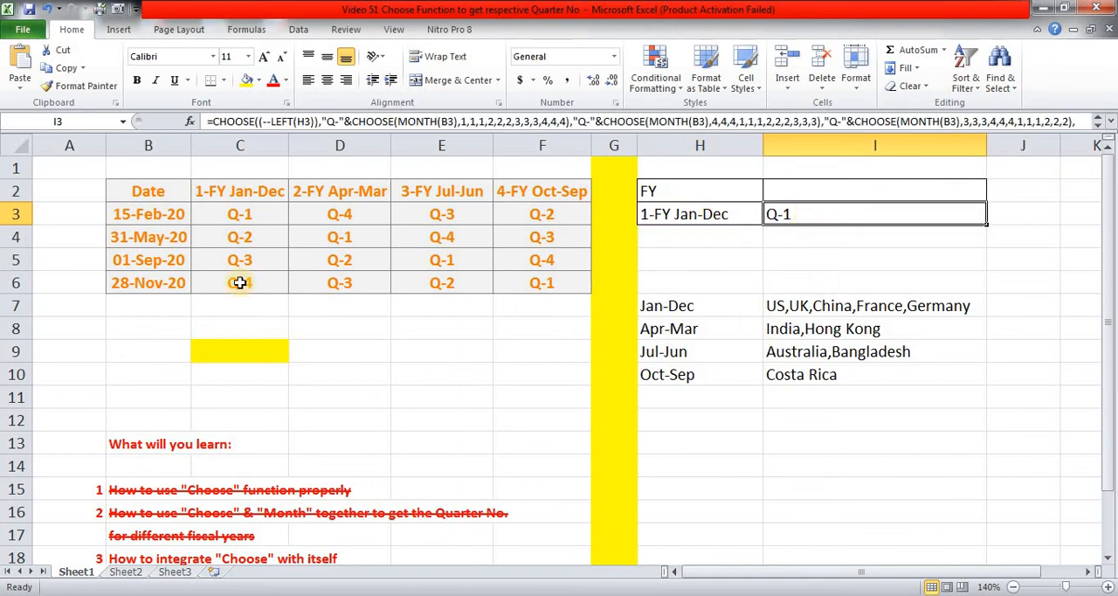
pyautogui.click(243, 216)
# Set the fiscal year in H3 to 3-FY Jul-Jun and compare I3 with the quarter in E3.
pyautogui.click(687, 218)
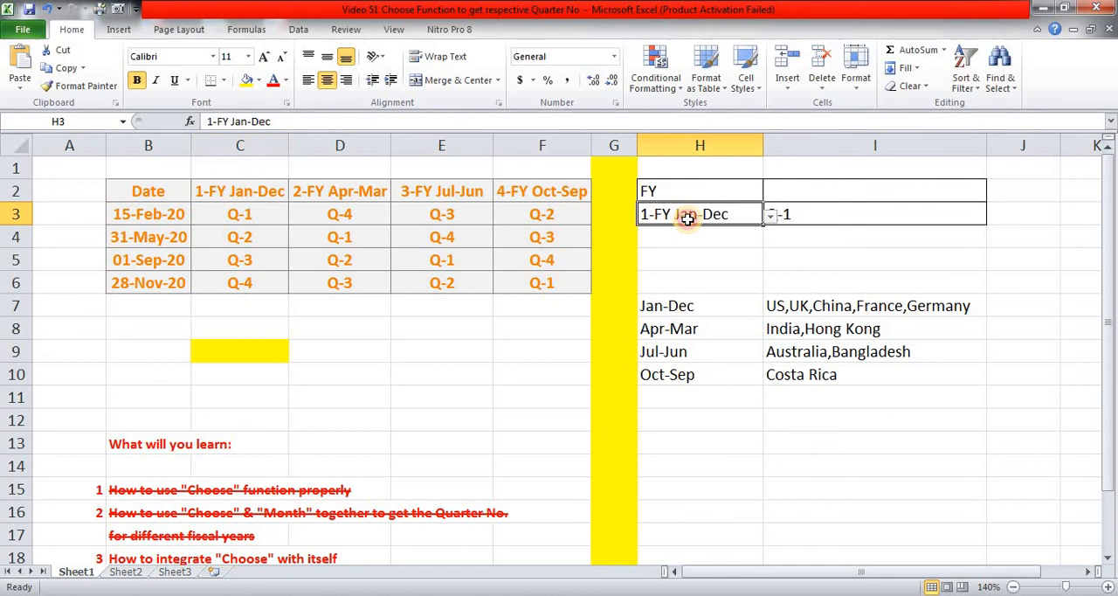
pyautogui.click(774, 232)
pyautogui.click(757, 221)
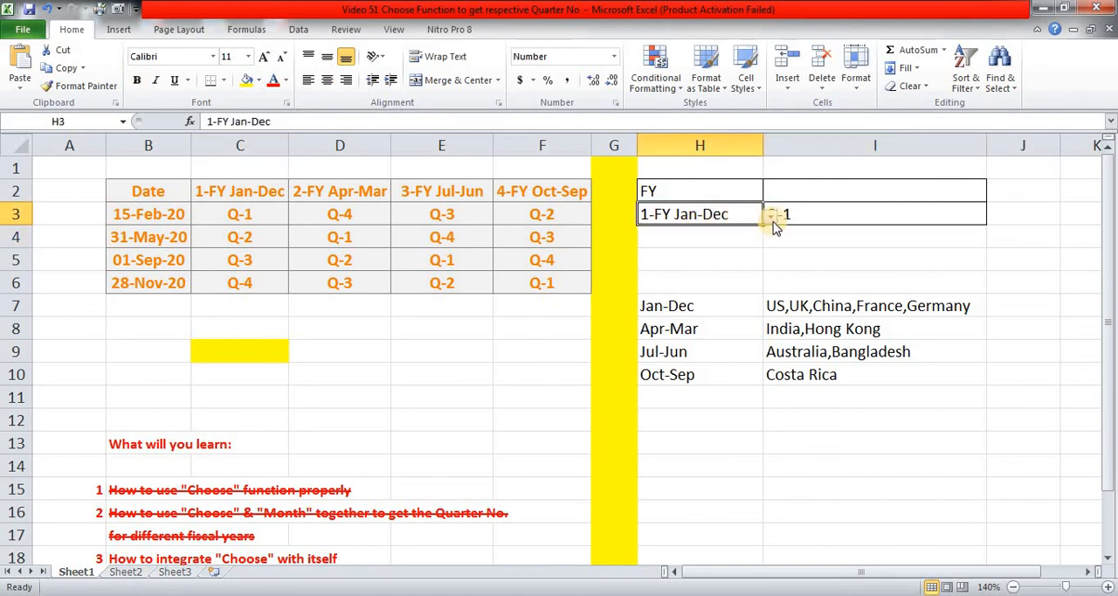
pyautogui.click(772, 215)
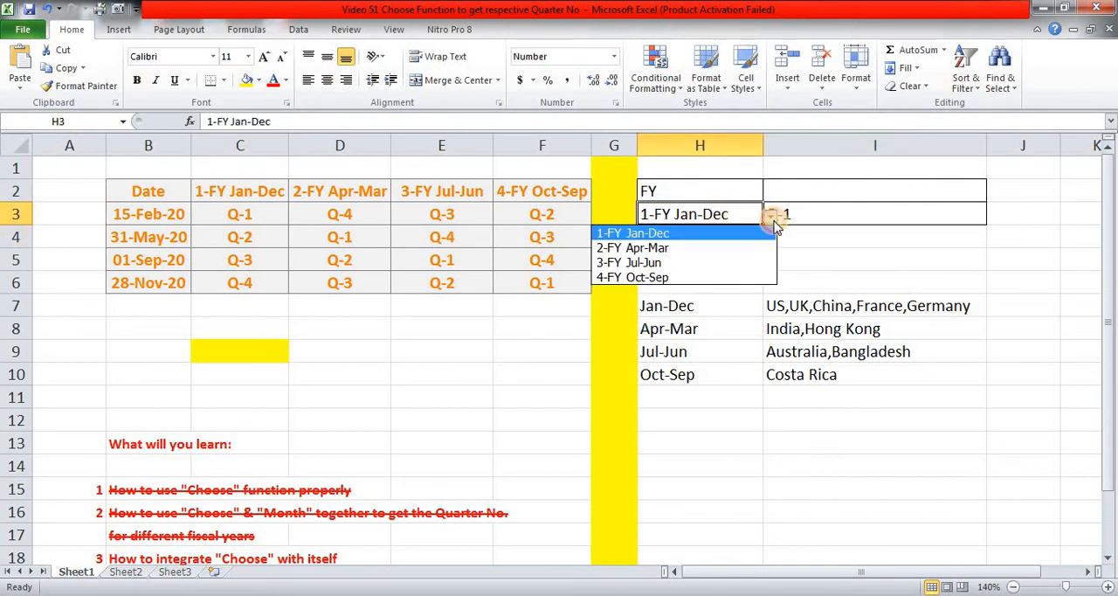
pyautogui.click(690, 262)
pyautogui.click(851, 219)
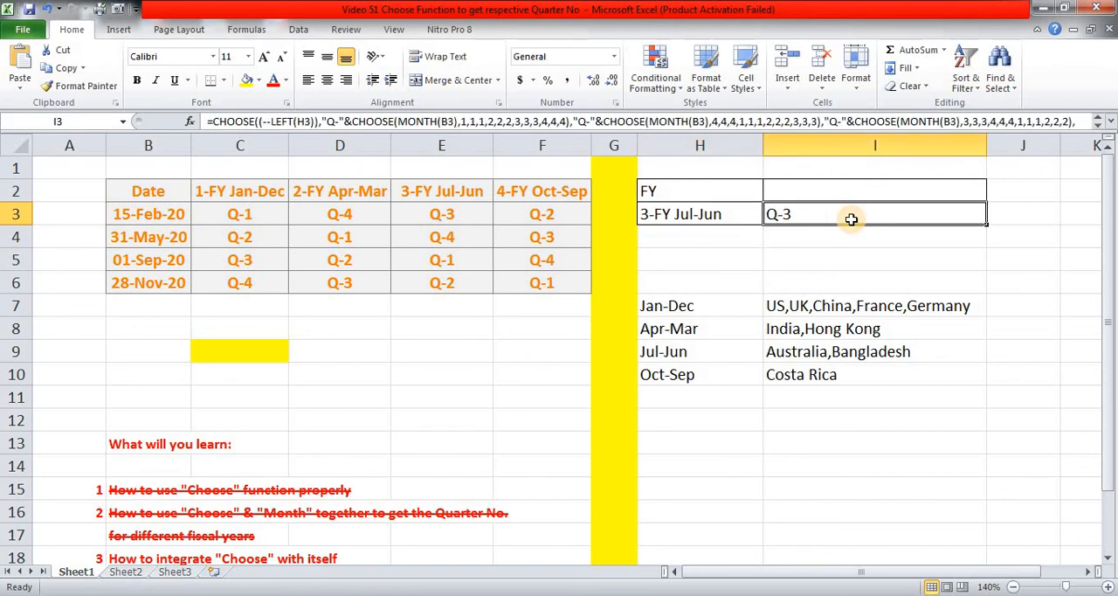
pyautogui.click(451, 211)
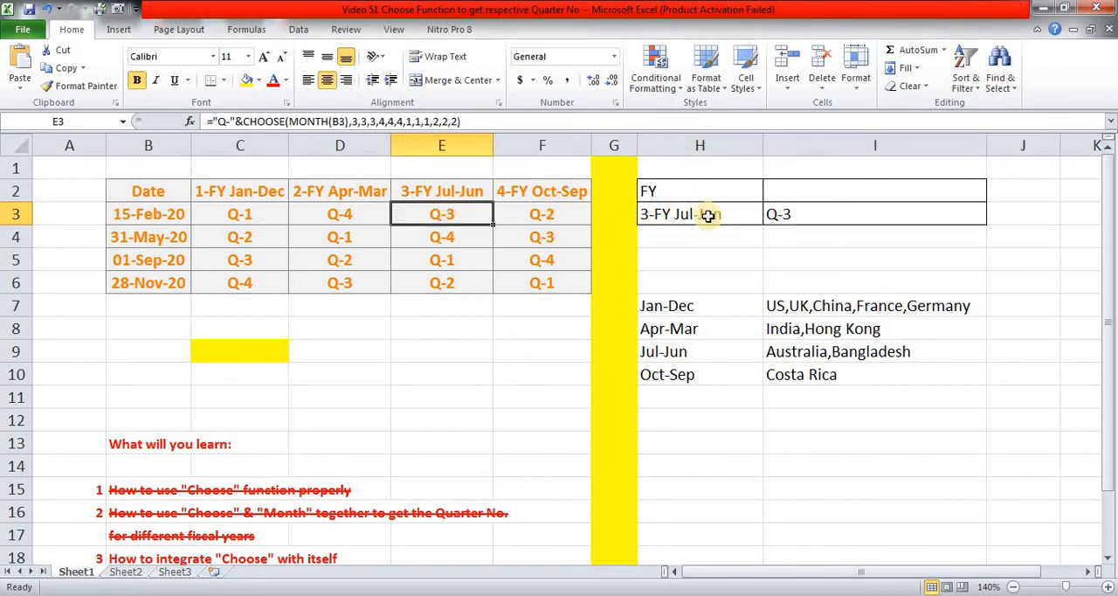
# Set the fiscal year in H3 to 4-FY Oct-Sep and compare I3 with the quarter in F3.
pyautogui.click(706, 216)
pyautogui.click(773, 216)
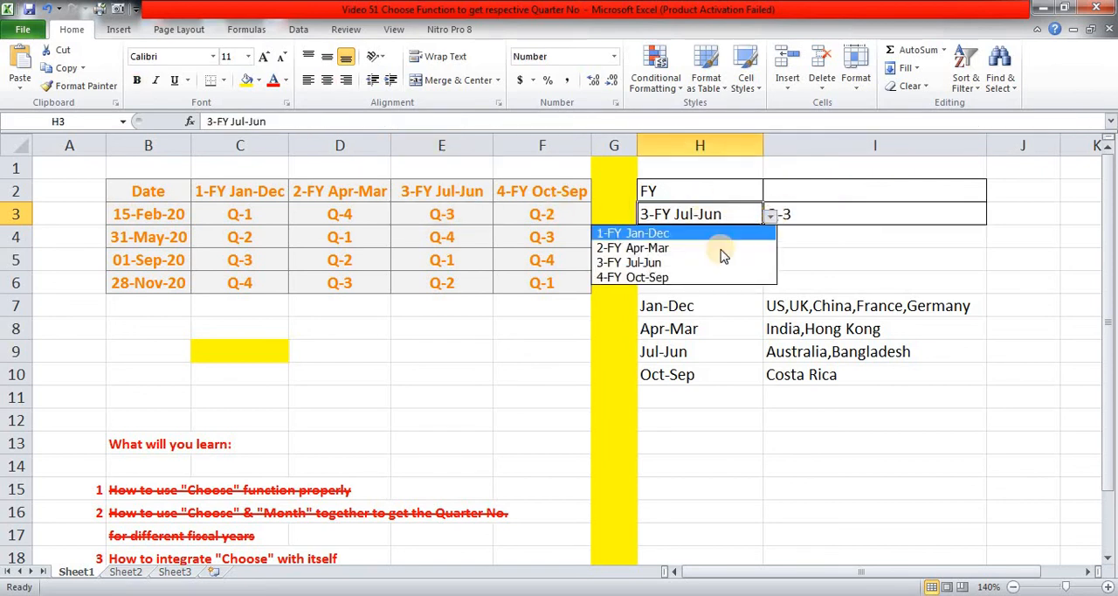
pyautogui.click(684, 284)
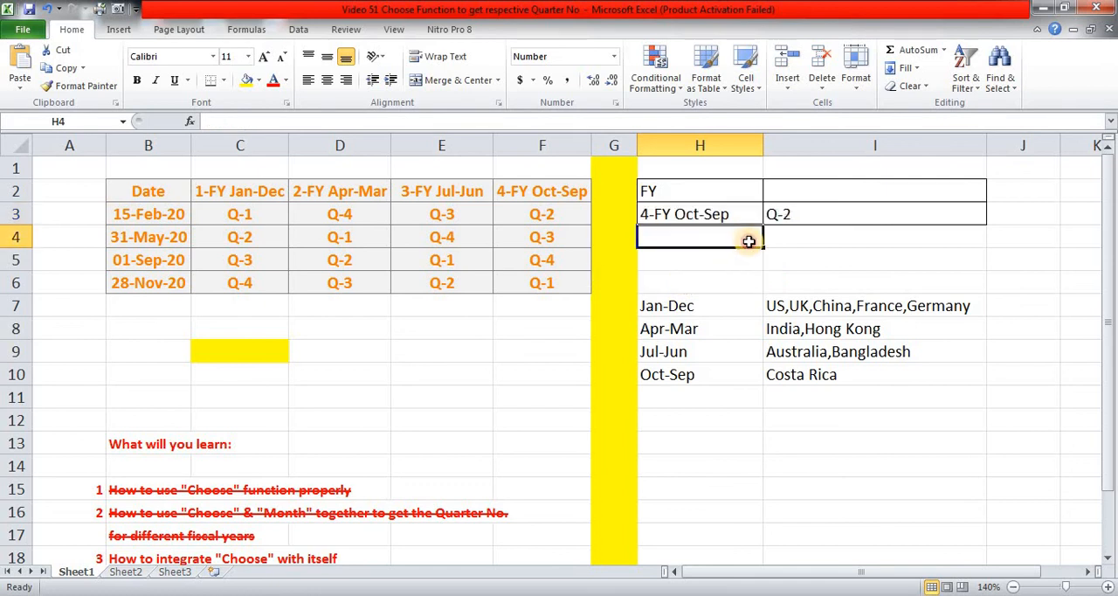
pyautogui.click(806, 211)
pyautogui.click(560, 213)
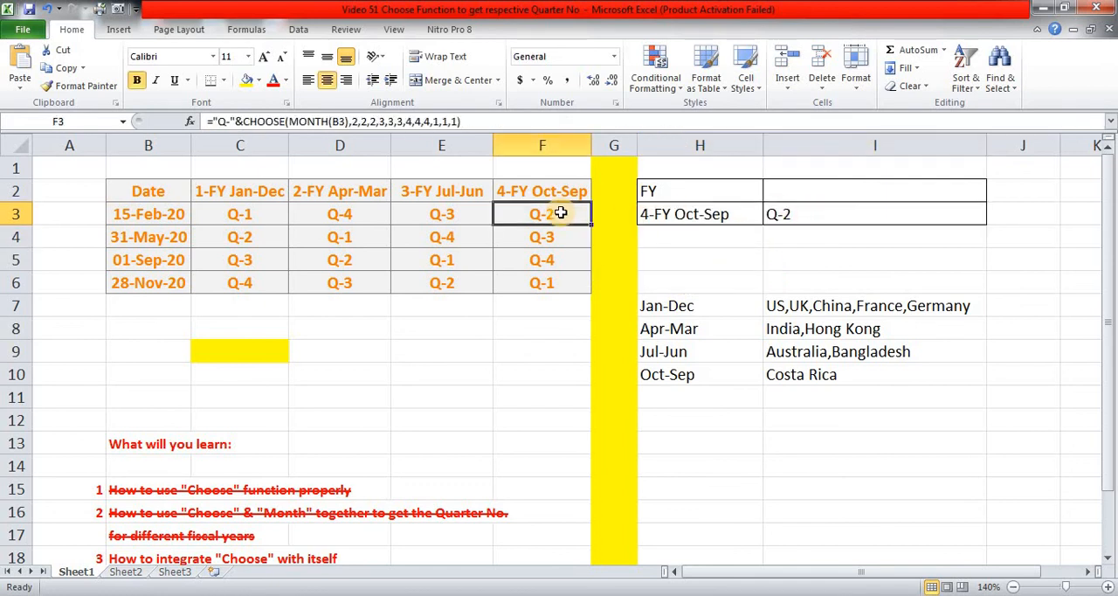
# Review the learning points on Sheet1 and the reference formulas and video link on Sheet2, ending back on Sheet1.
pyautogui.scroll(-1, 351, 335)
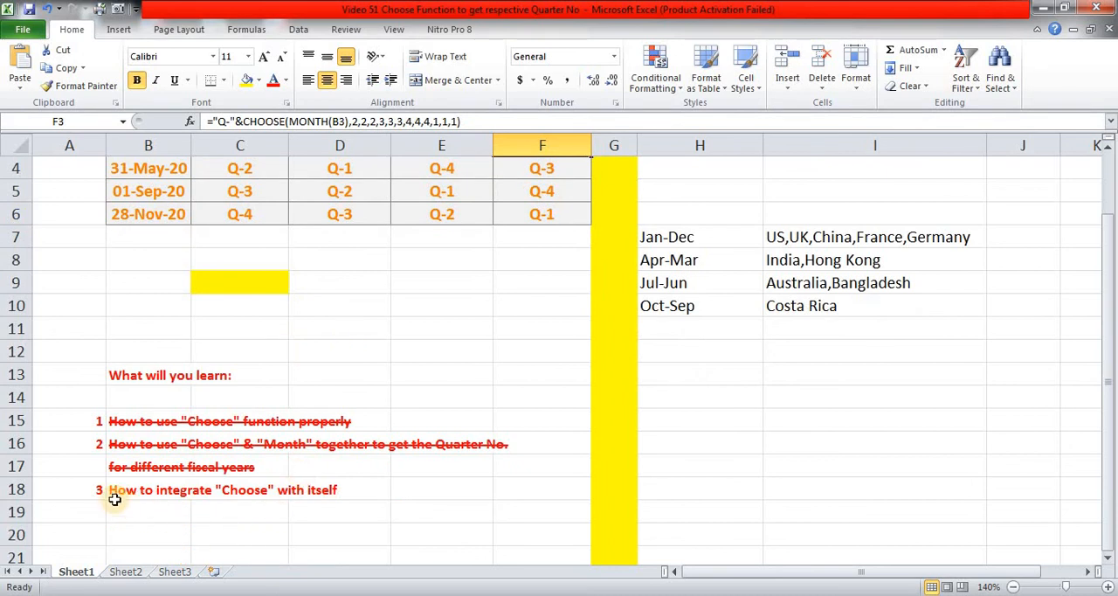
pyautogui.scroll(1, 372, 327)
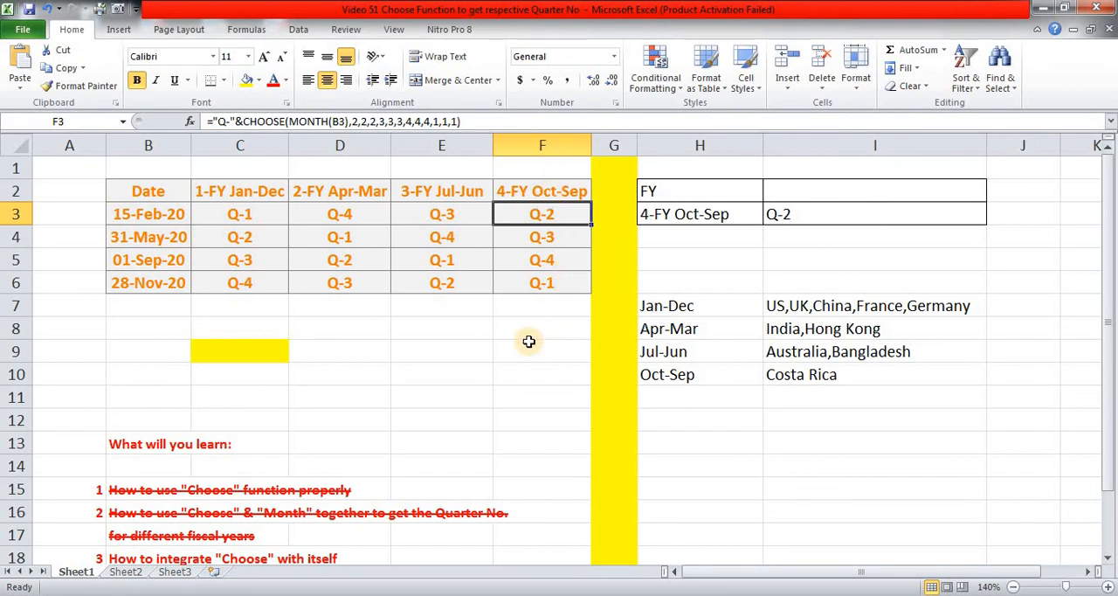
pyautogui.click(136, 573)
pyautogui.scroll(2, 313, 196)
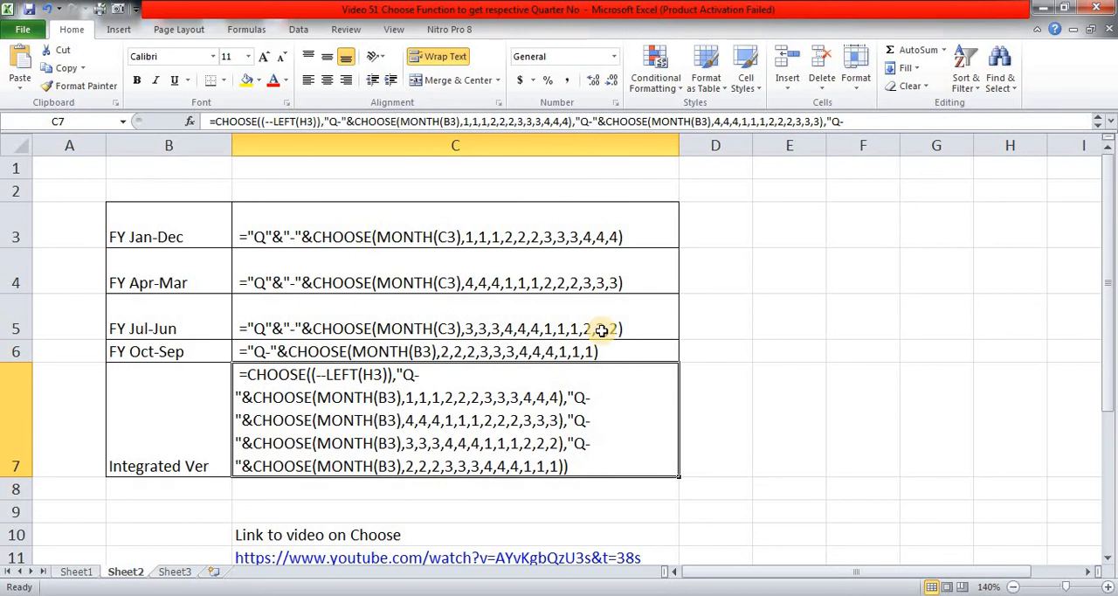
pyautogui.scroll(-1, 594, 330)
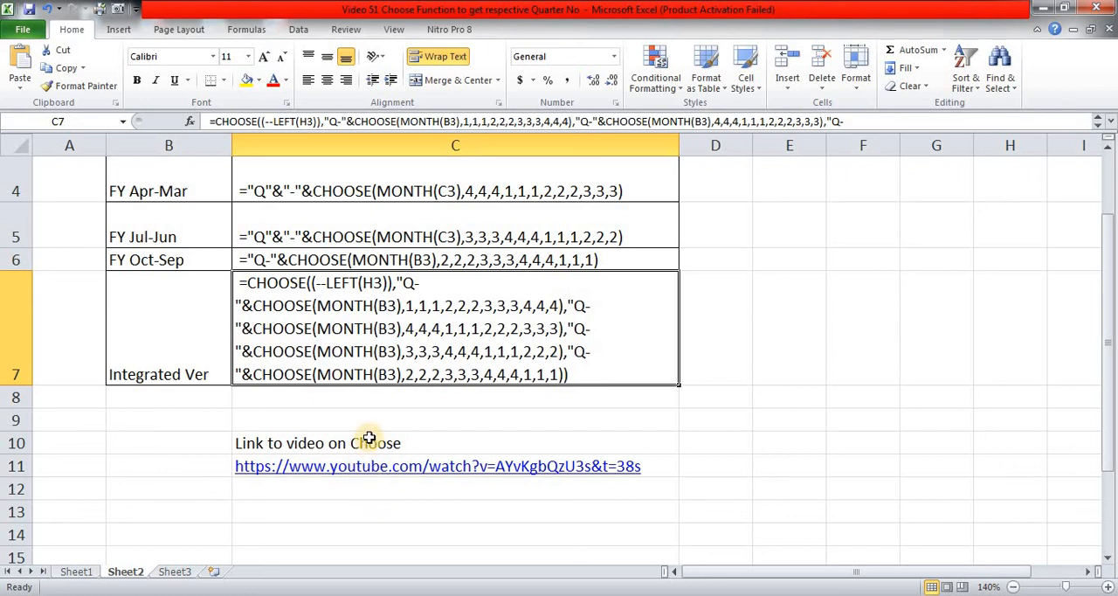
pyautogui.click(76, 572)
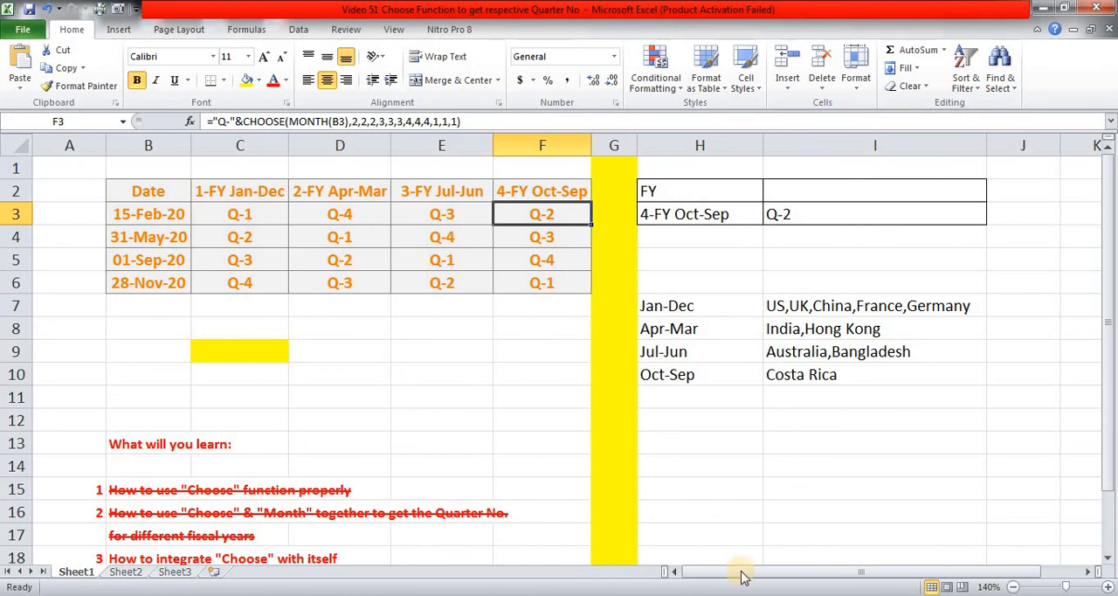
pyautogui.moveTo(967, 593)
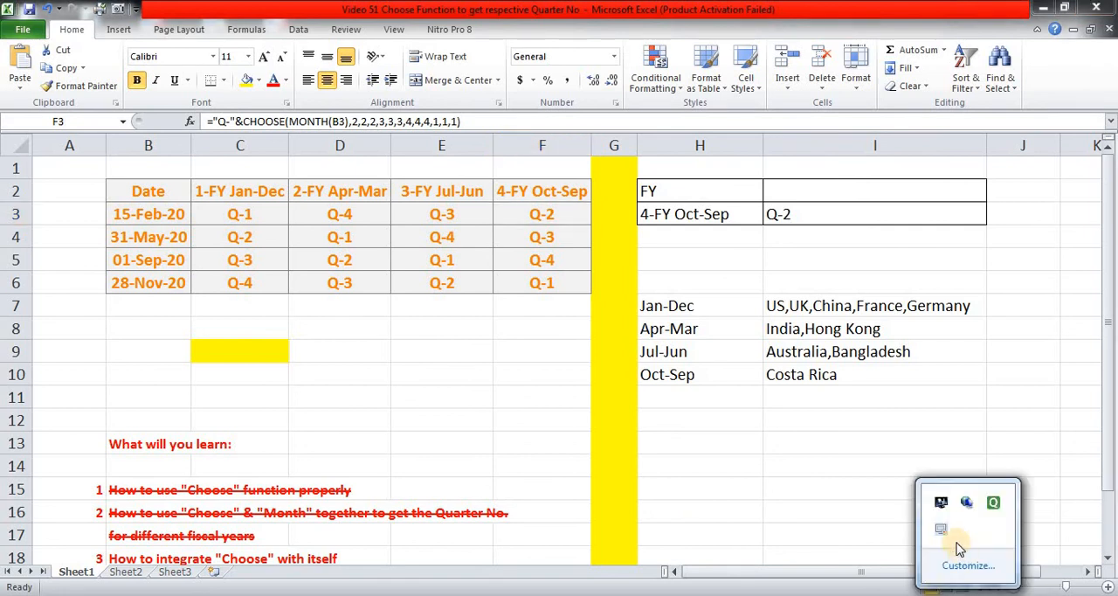